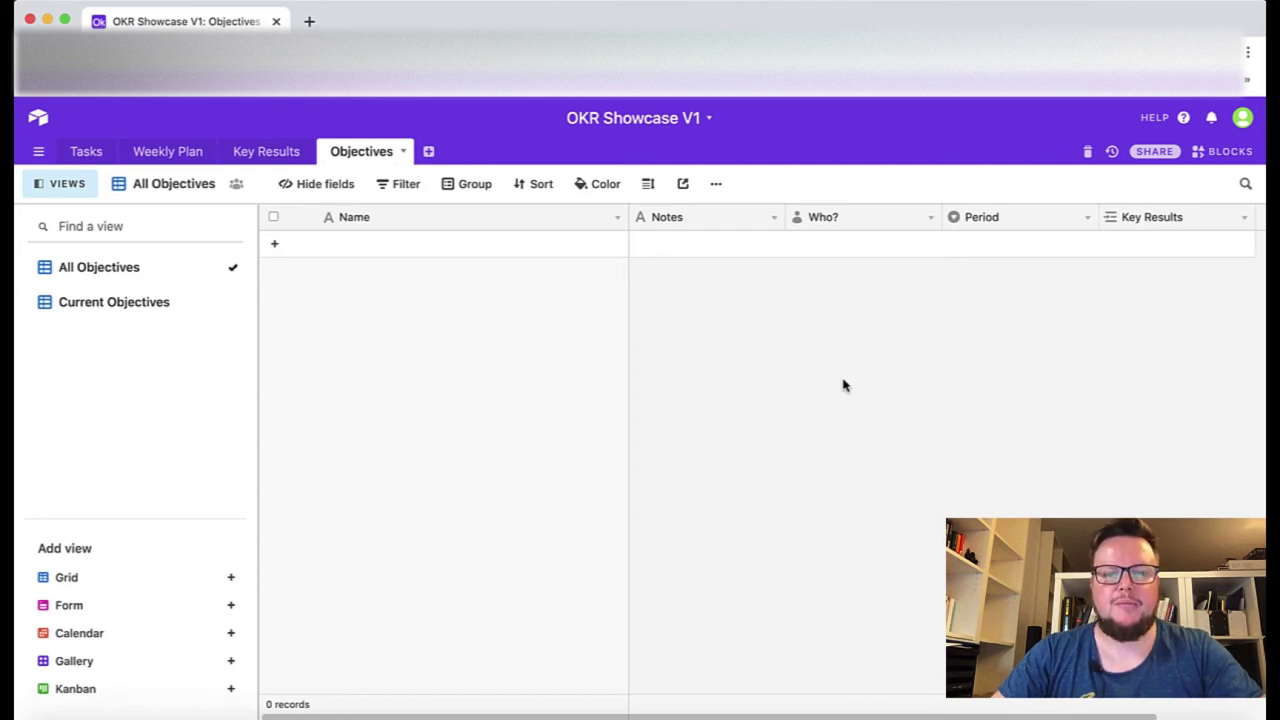
Narrow the Objectives table's Name column and add a blank objective record.
left_click_drag(629, 216, 520, 216)
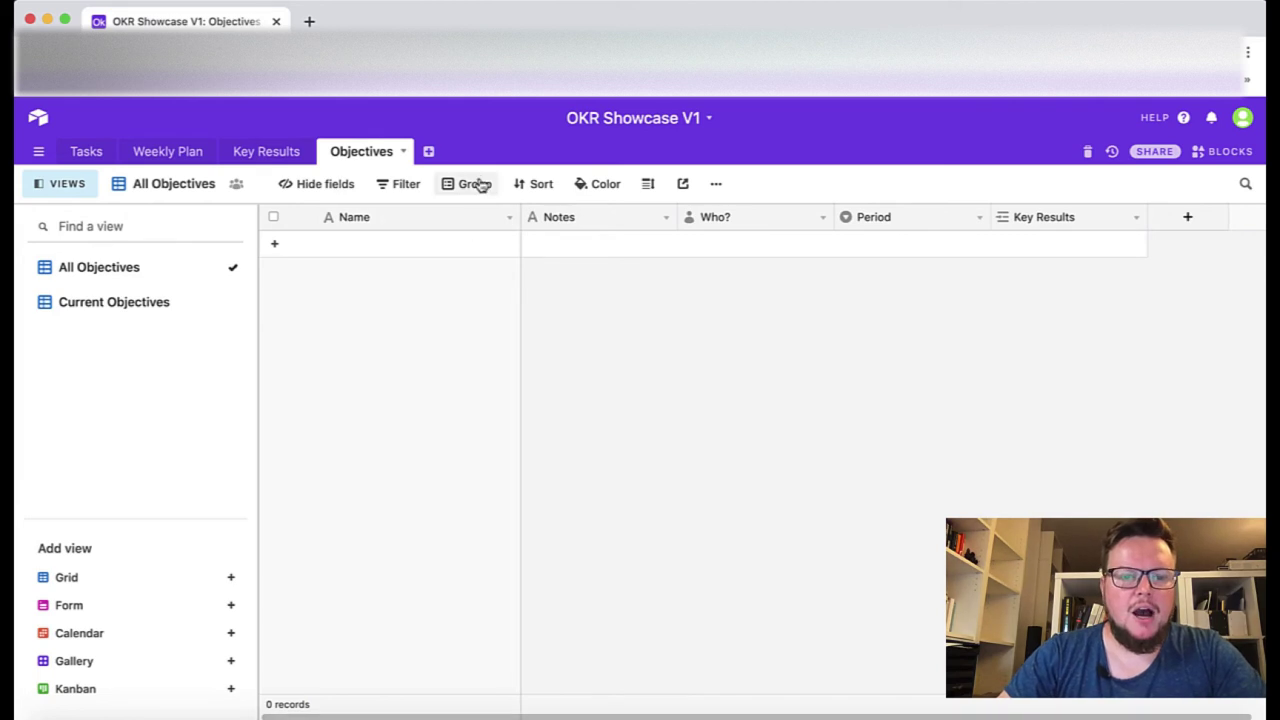
left_click_drag(518, 216, 490, 216)
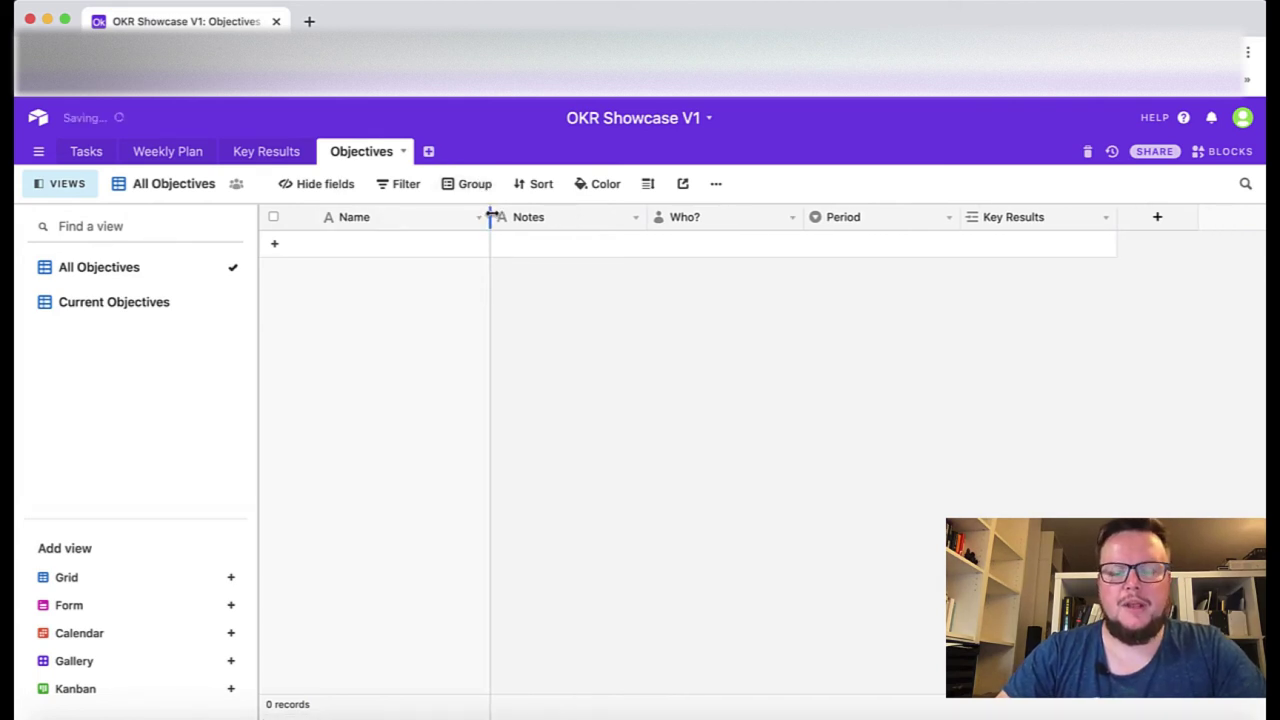
left_click(371, 244)
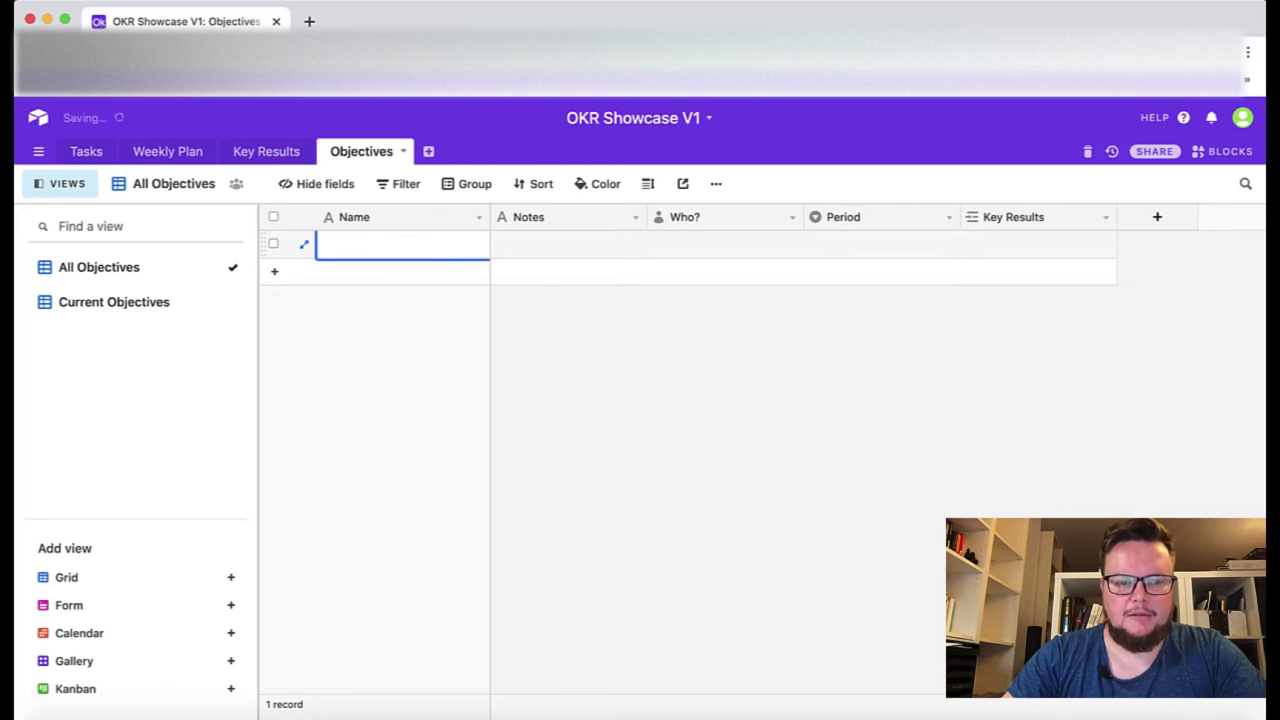
Fill the first objective with name Healthier Lifestyle, the collaborator under Who?, and period Q3/2020.
type("Healthier L")
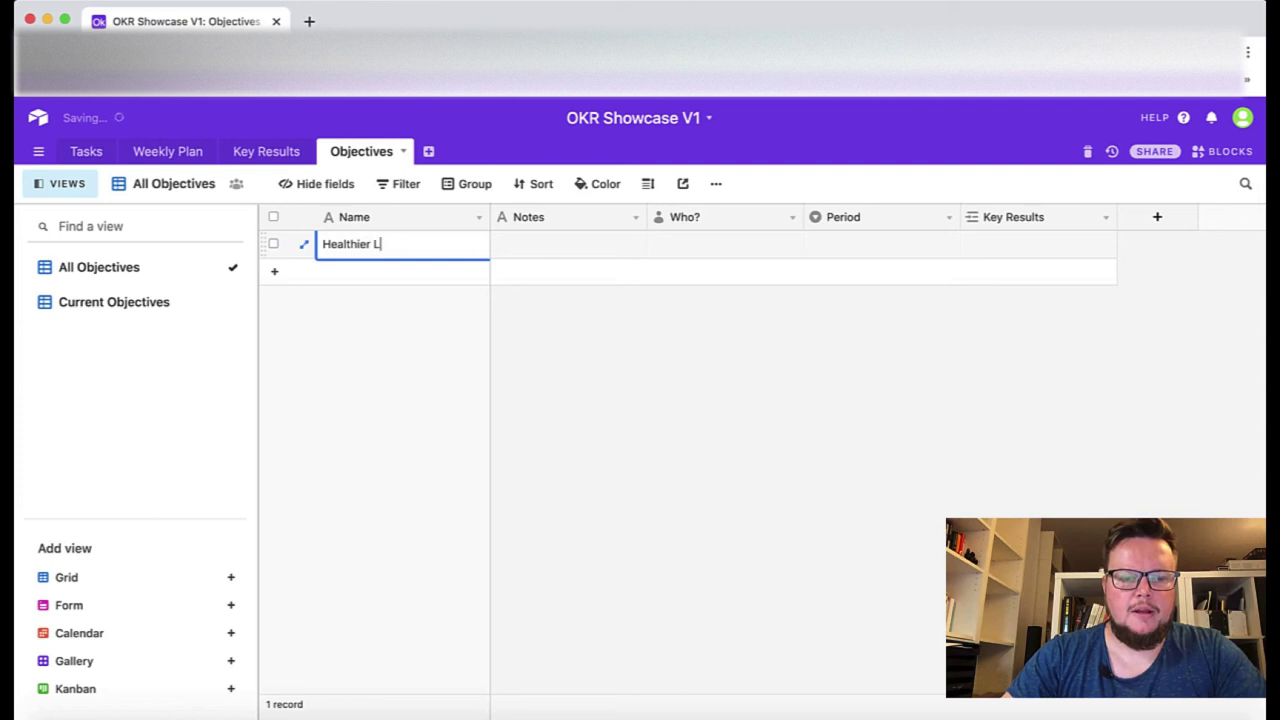
type("ifestyle")
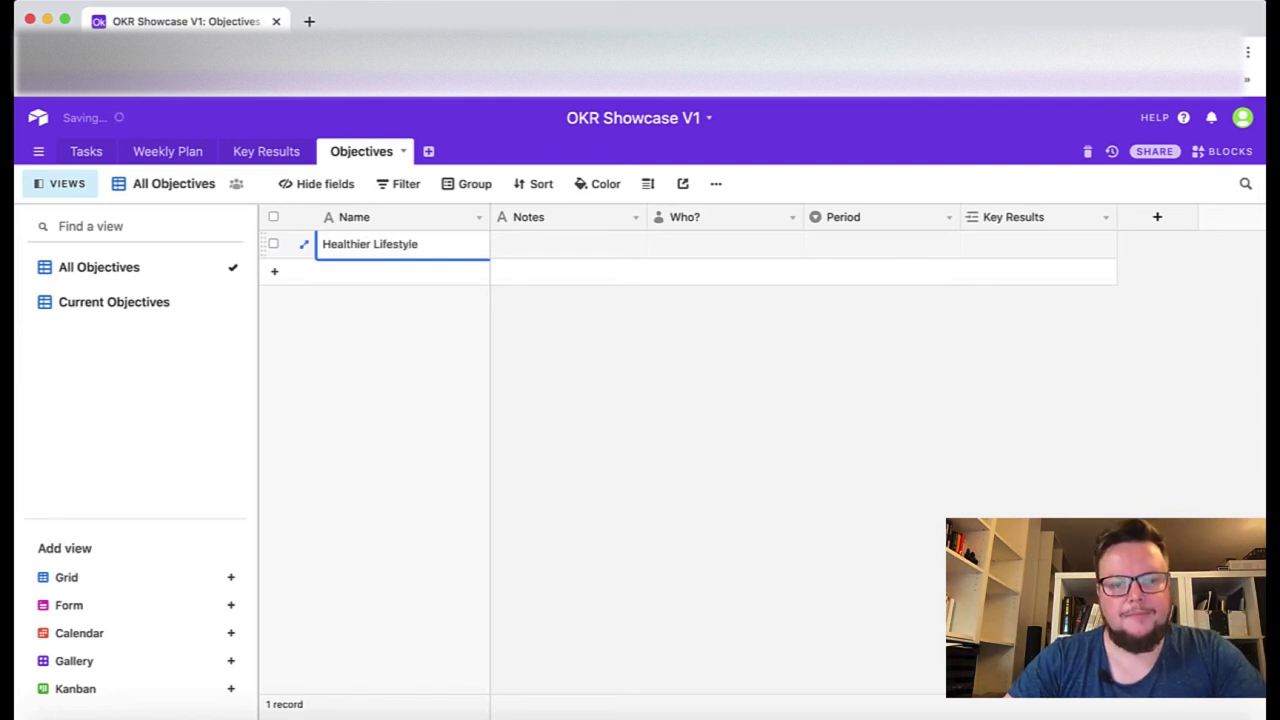
key("Tab")
key("Tab")
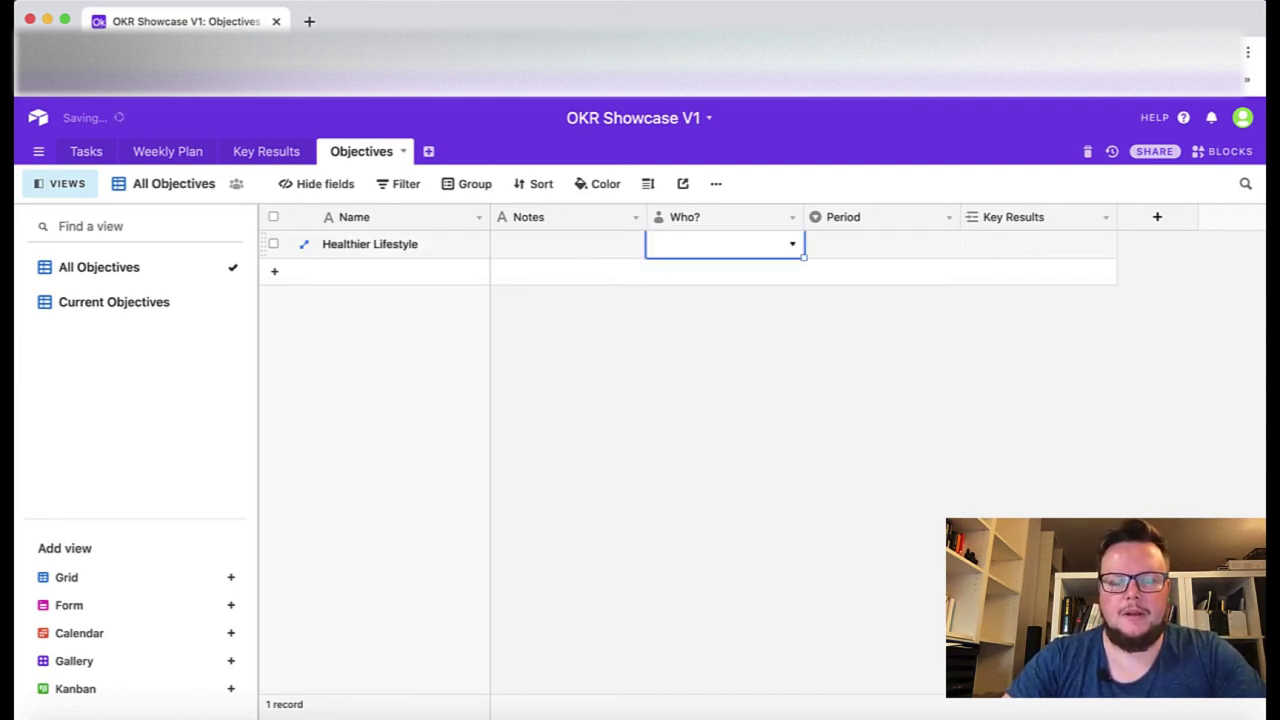
type("le")
key("Return")
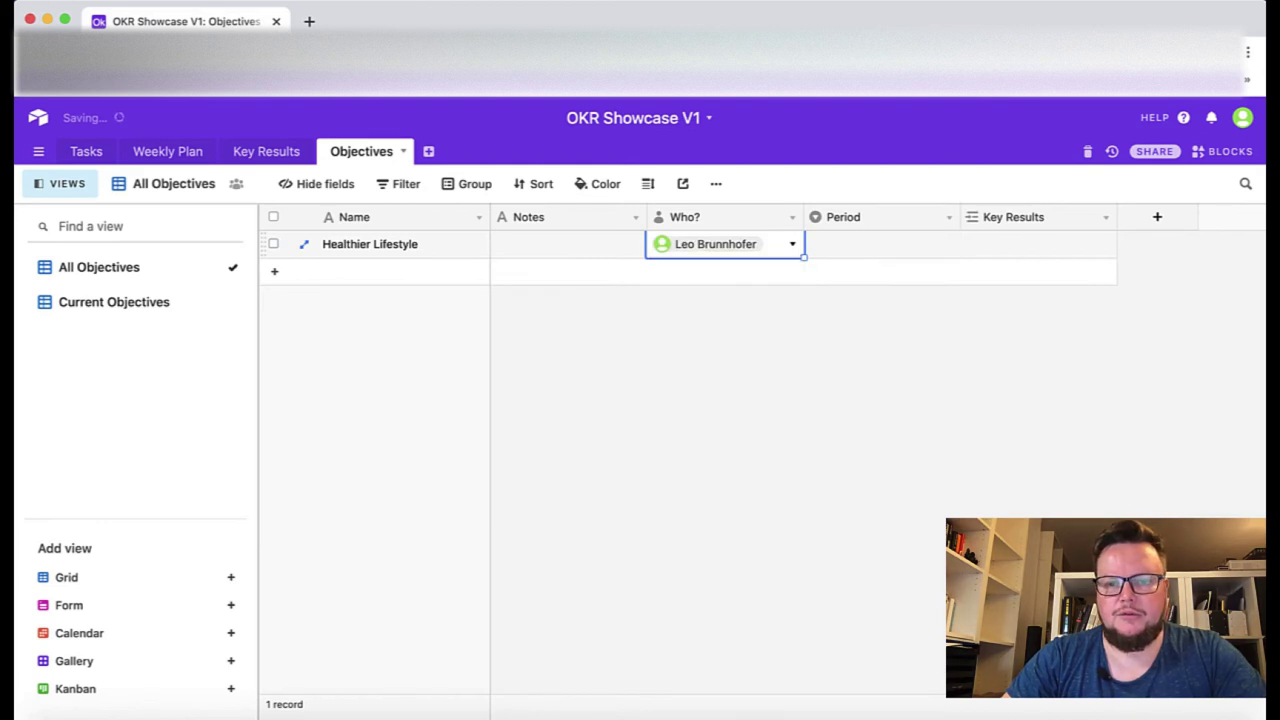
key("Tab")
type("q3")
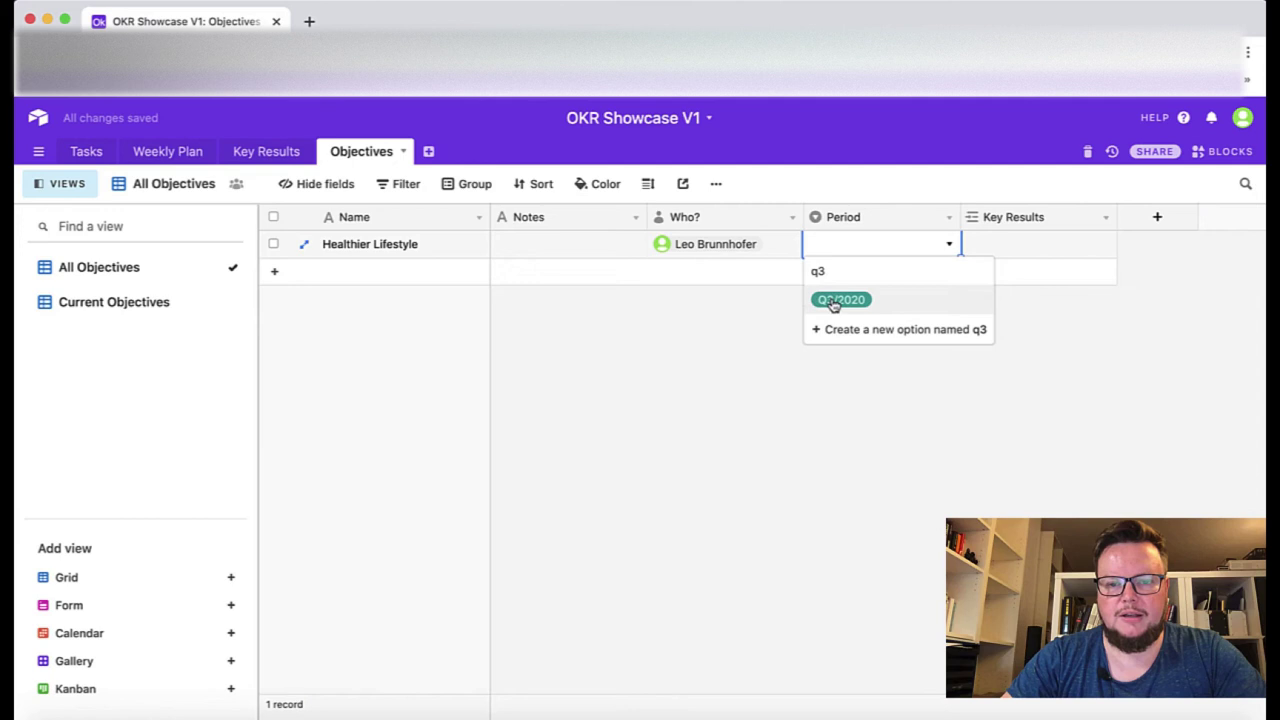
left_click(836, 301)
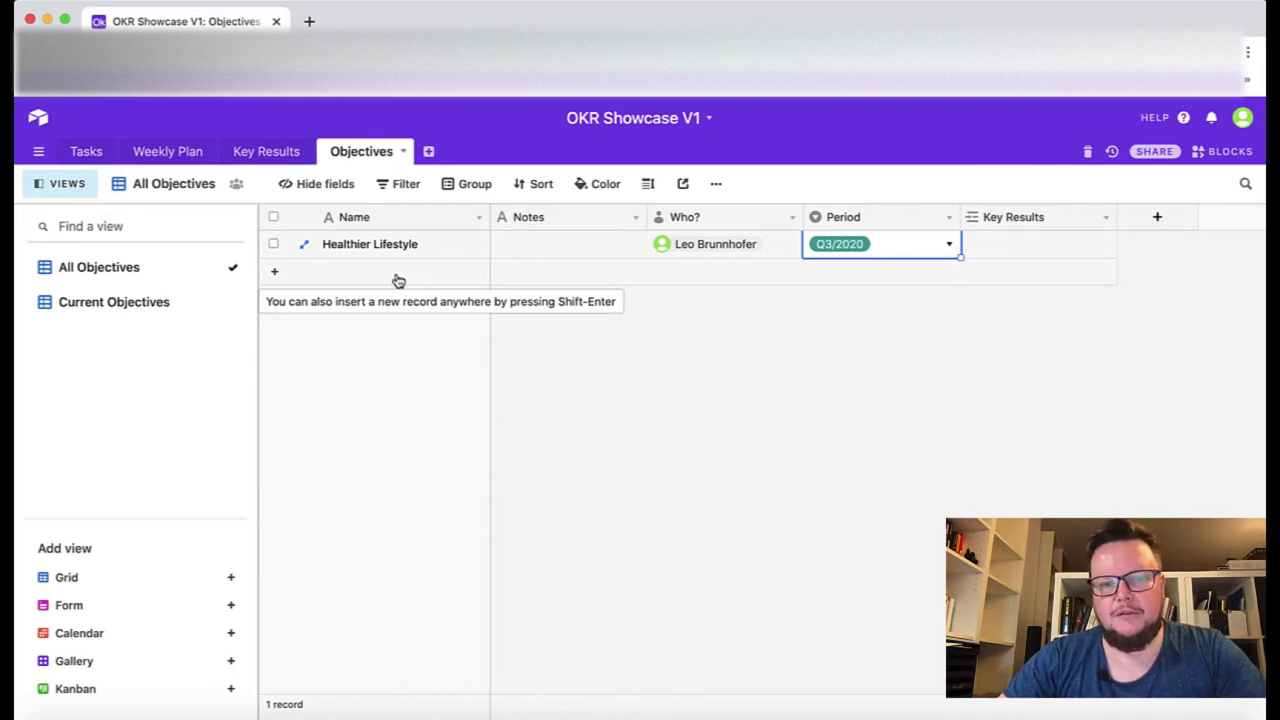
Add objective 'Become a Content Producing Machine' with the collaborator and Q3/2020, plus a blank third row.
left_click(396, 272)
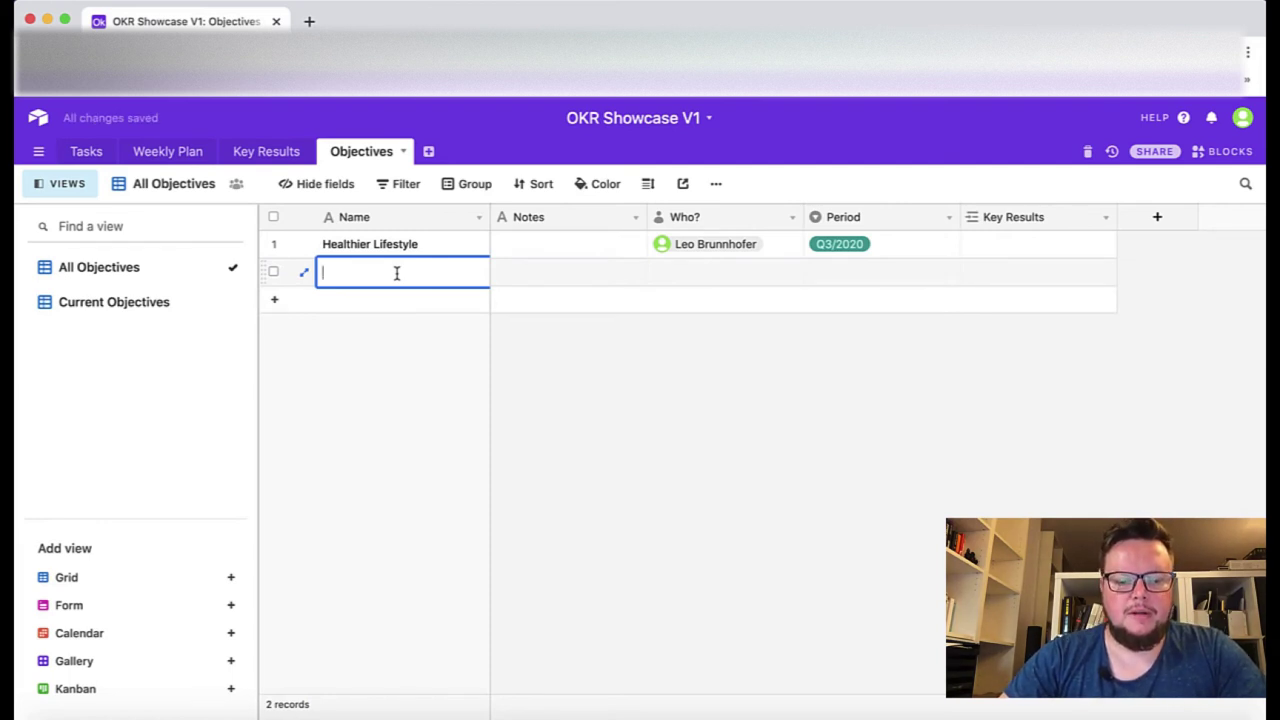
type("Become a Conten")
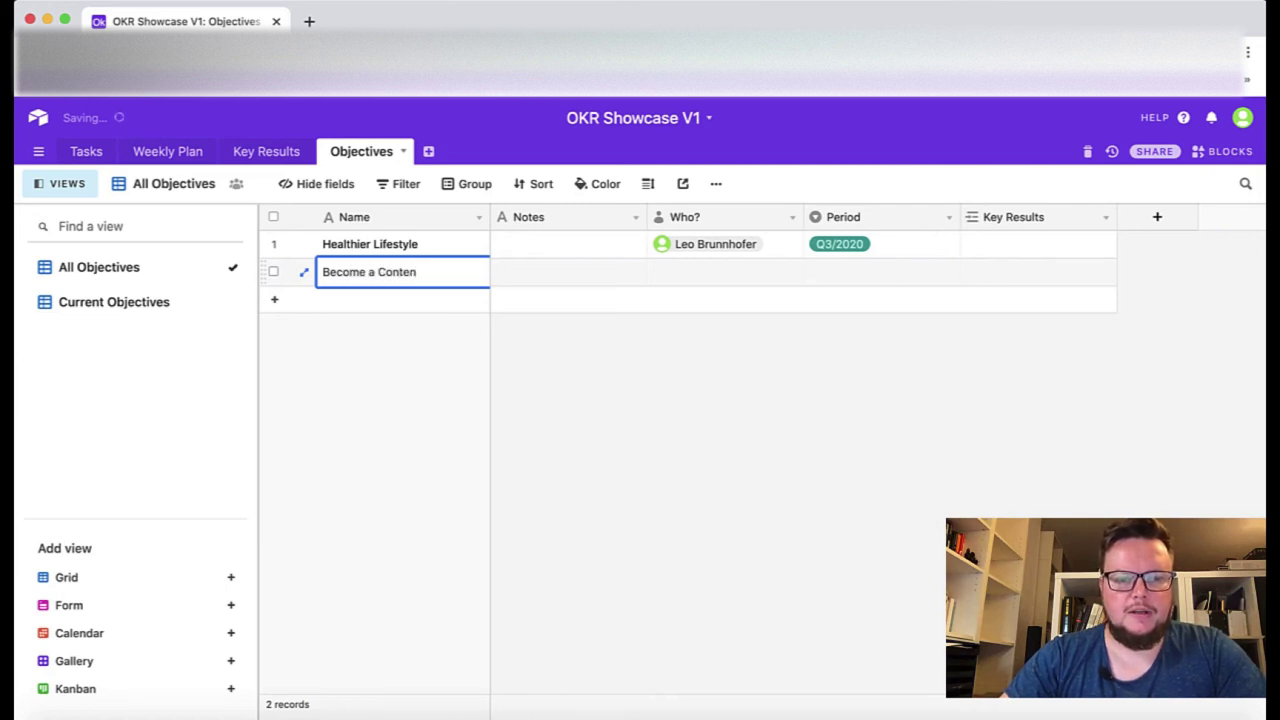
type("t Producing")
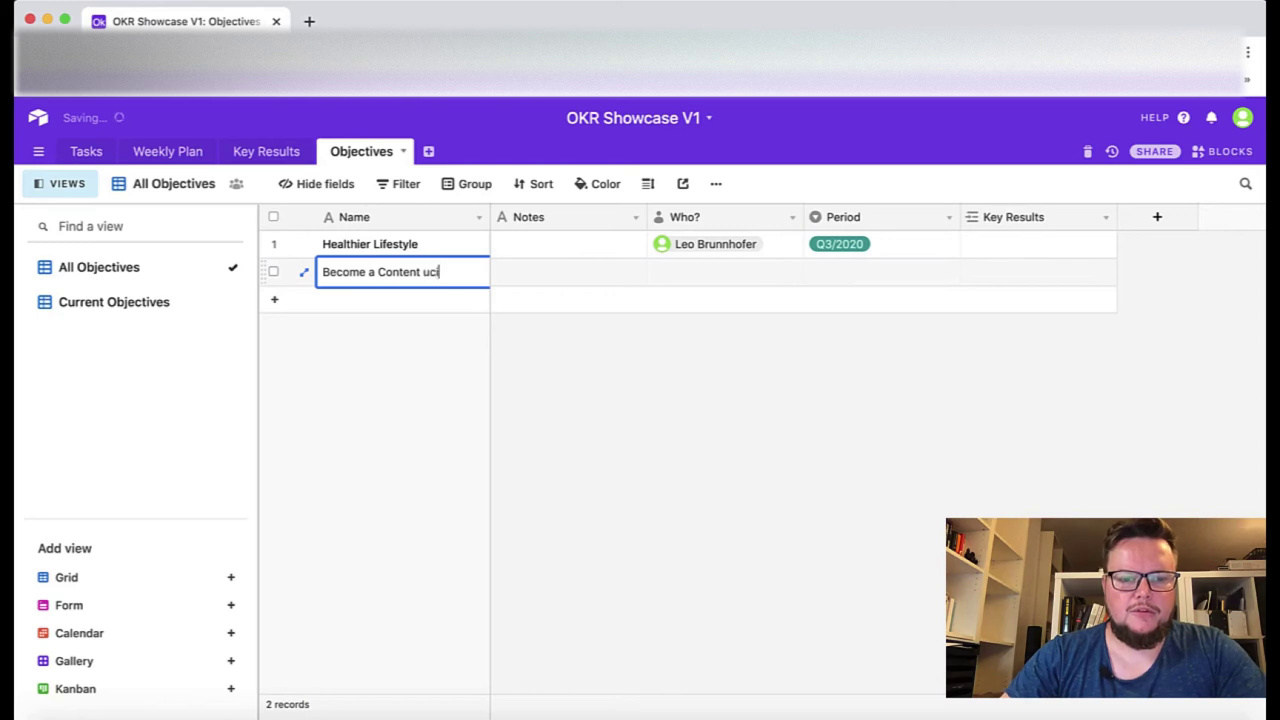
type(" Machine")
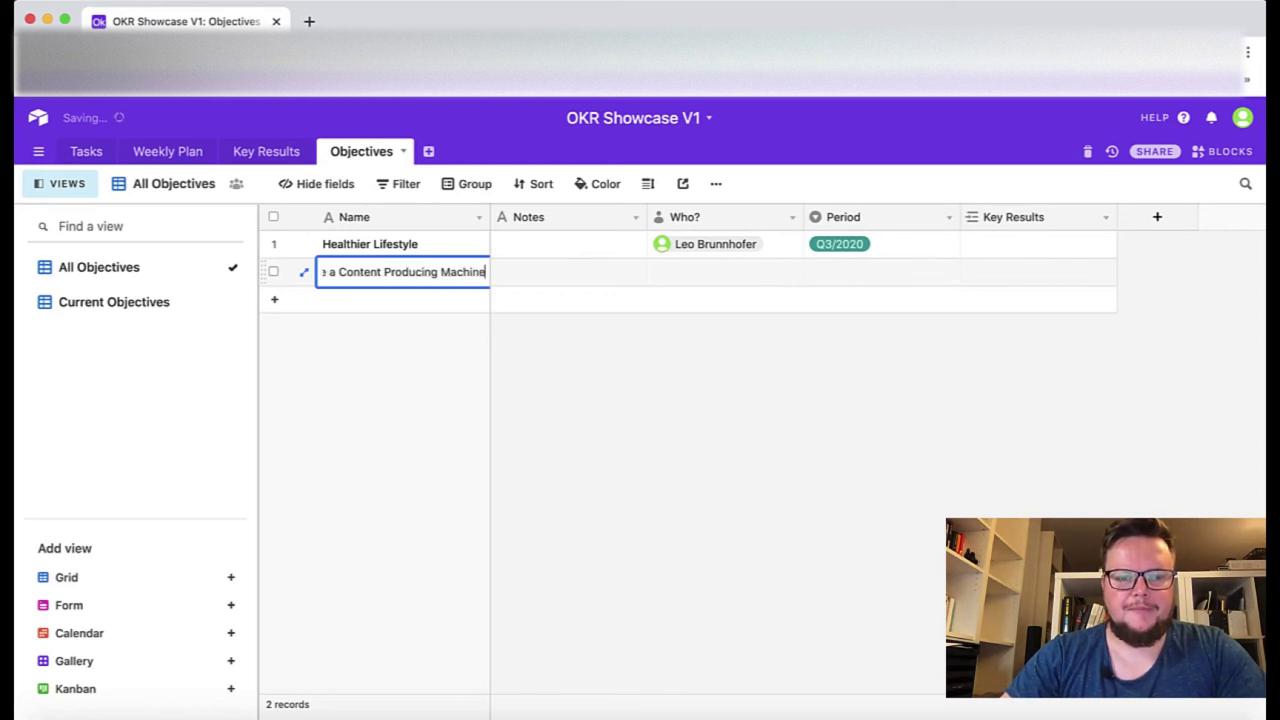
key("Tab")
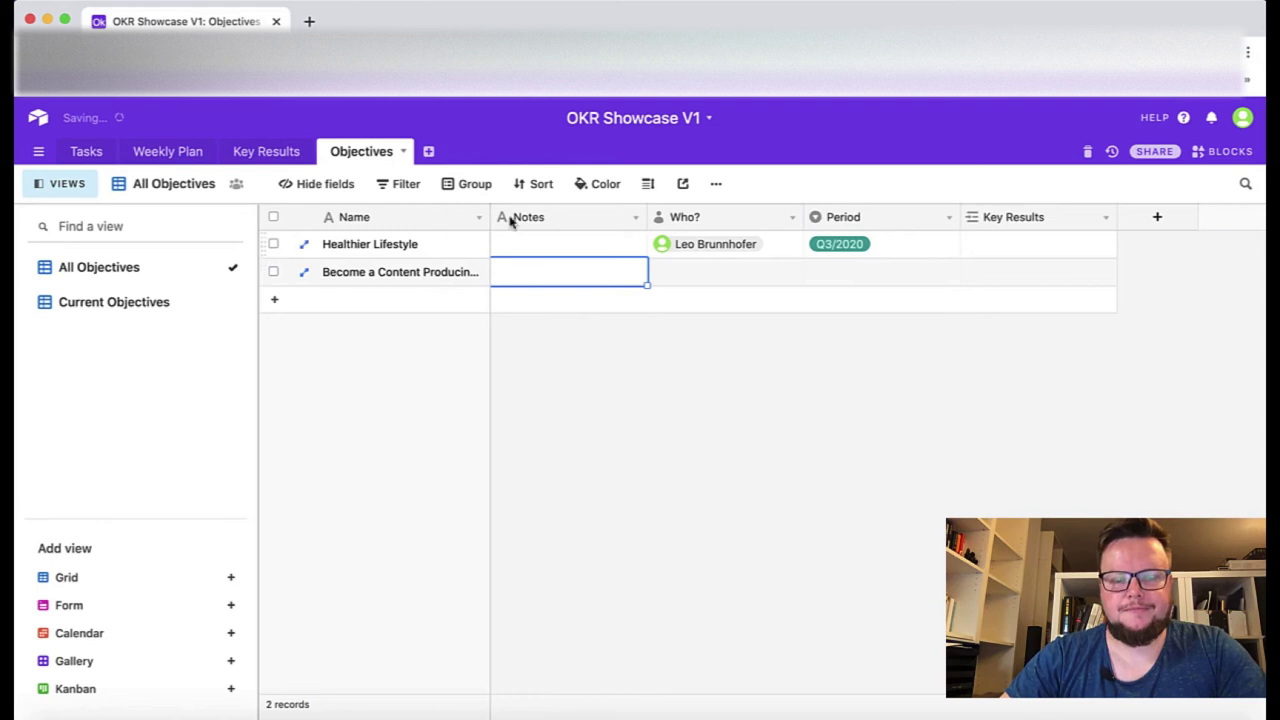
left_click(690, 278)
type("L")
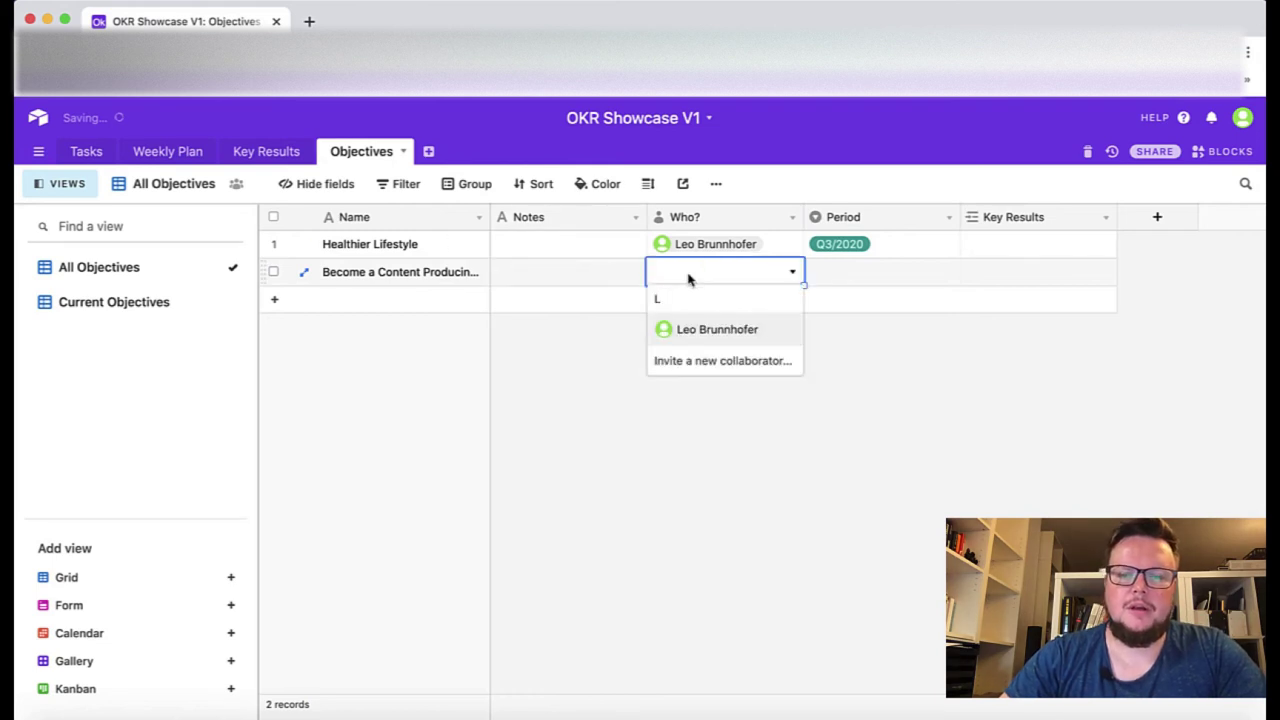
key("Tab")
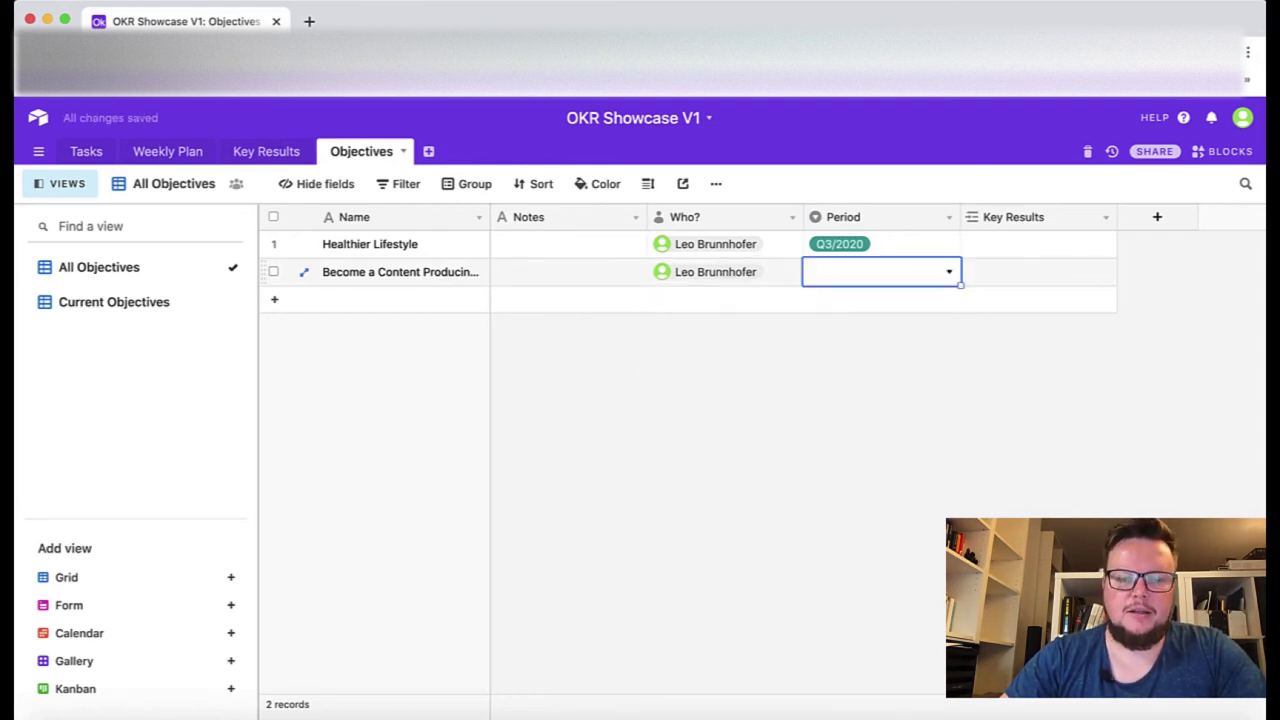
type("q3")
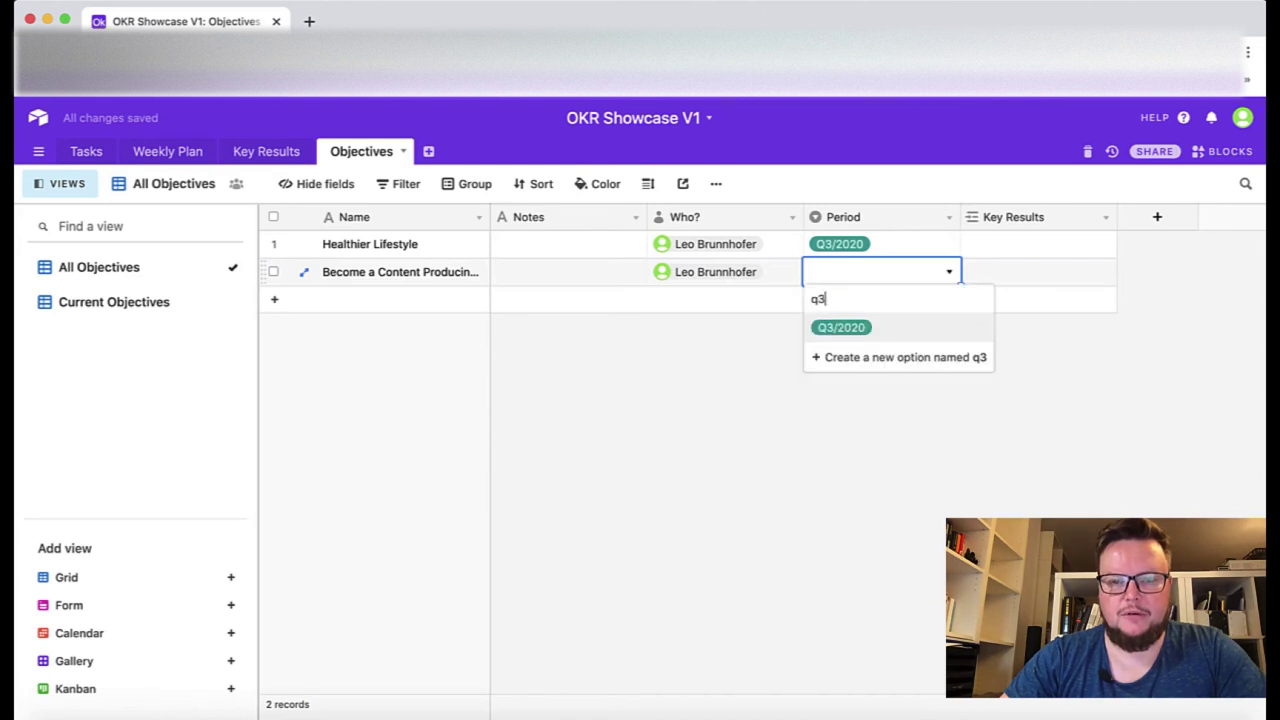
left_click(830, 323)
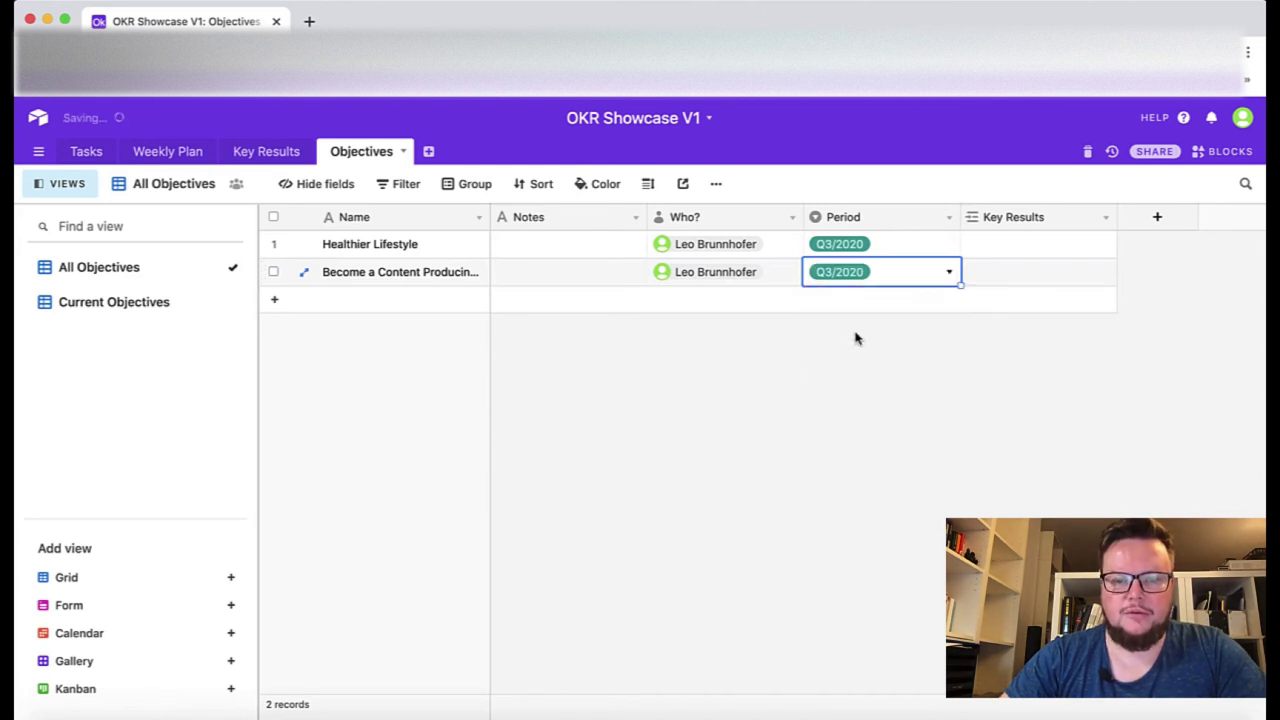
left_click(358, 300)
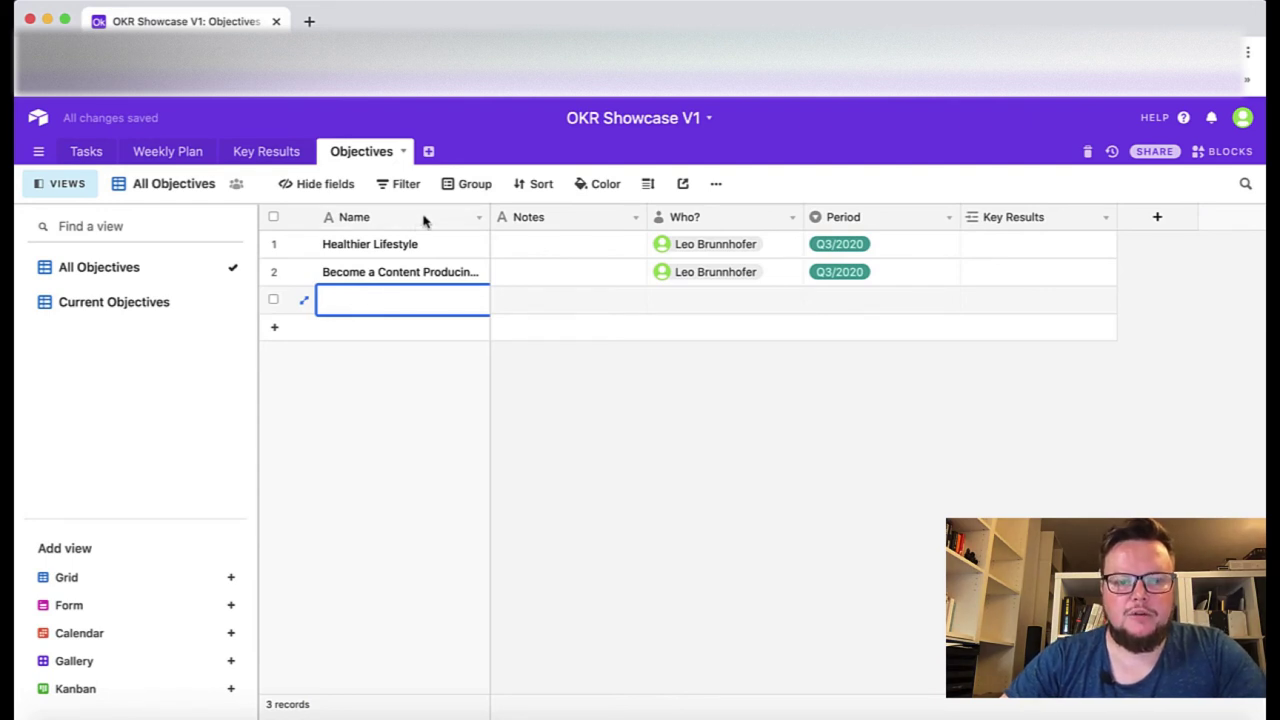
Widen the Name column and fill the third objective 'Start my Academy' with the collaborator and Q3/2020.
left_click_drag(489, 217, 556, 217)
type("Start my Acad")
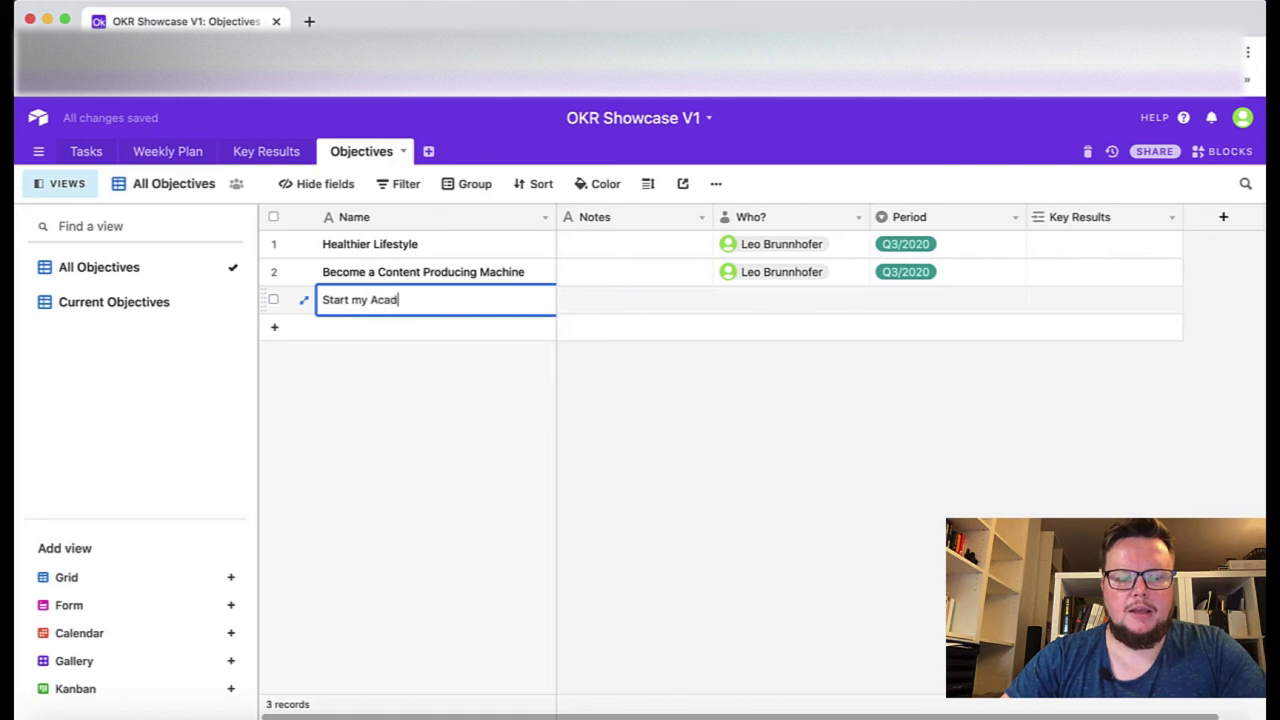
type("emy")
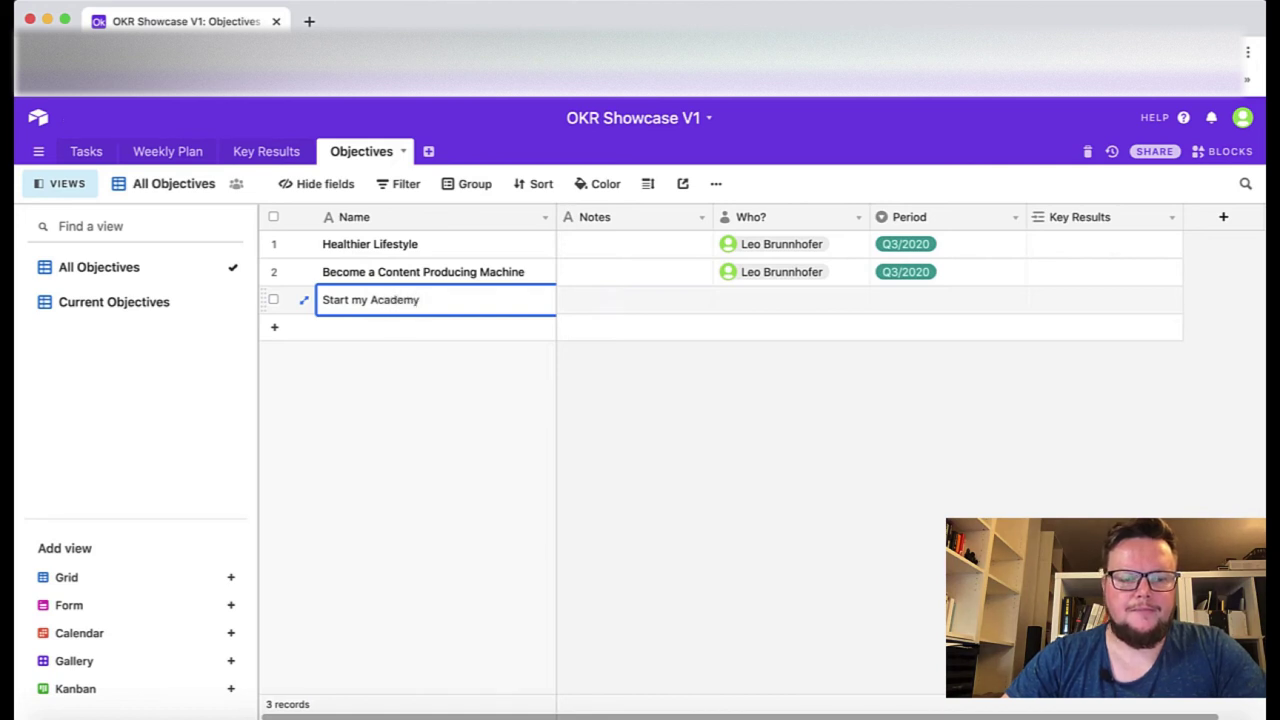
left_click(626, 394)
left_click(760, 306)
type("leo")
key("Return")
key("Tab")
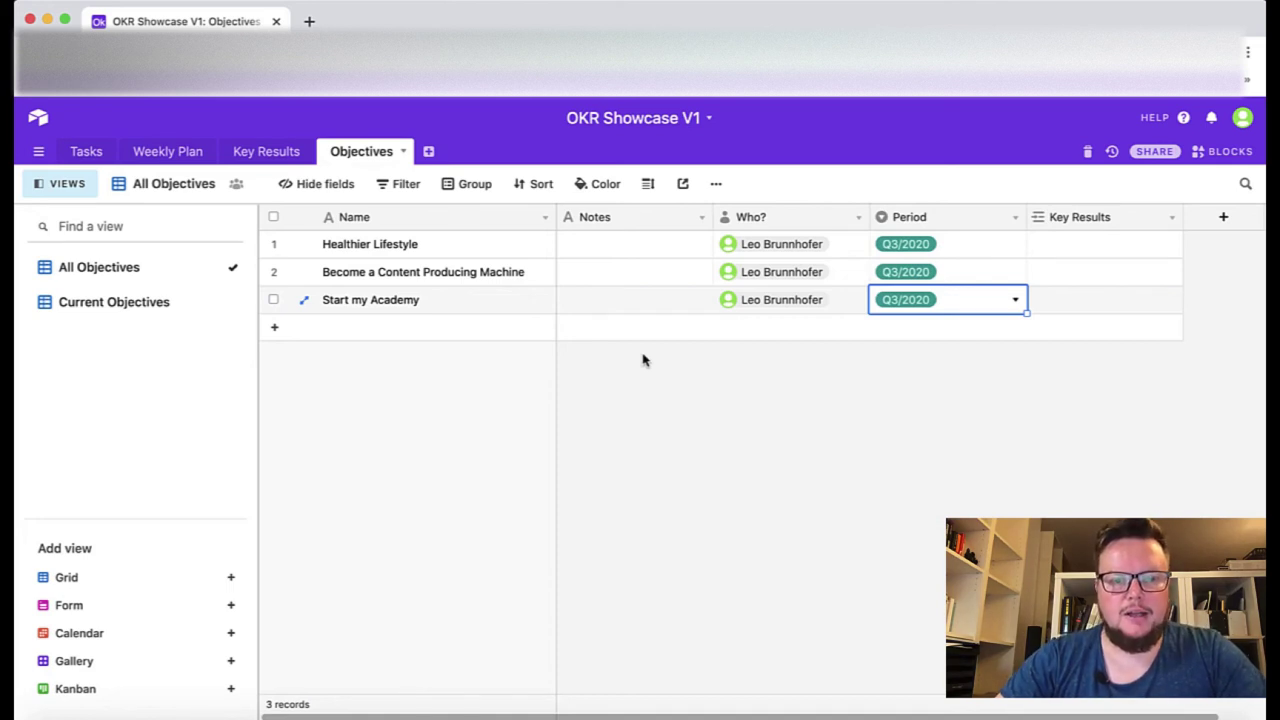
left_click(653, 360)
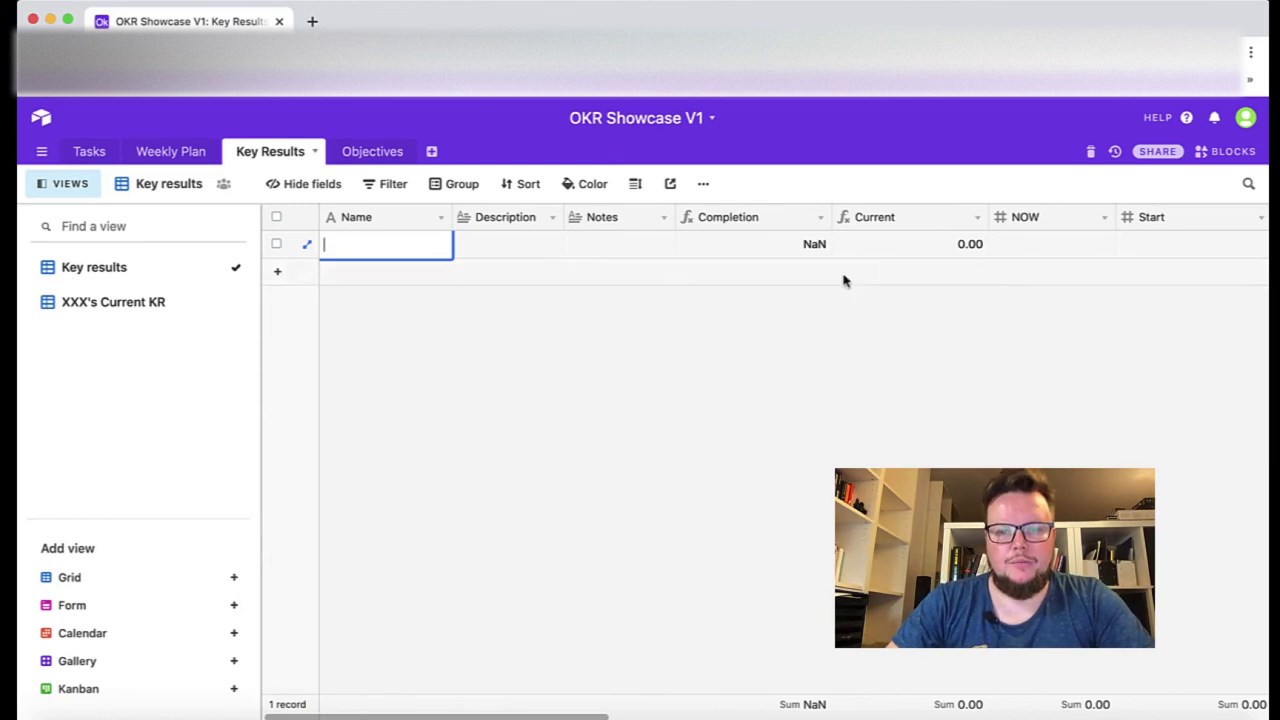
Enter '90 Tiktoks' as the first key result's name.
scroll(838, 261, "right", 3)
scroll(891, 249, "left", 3)
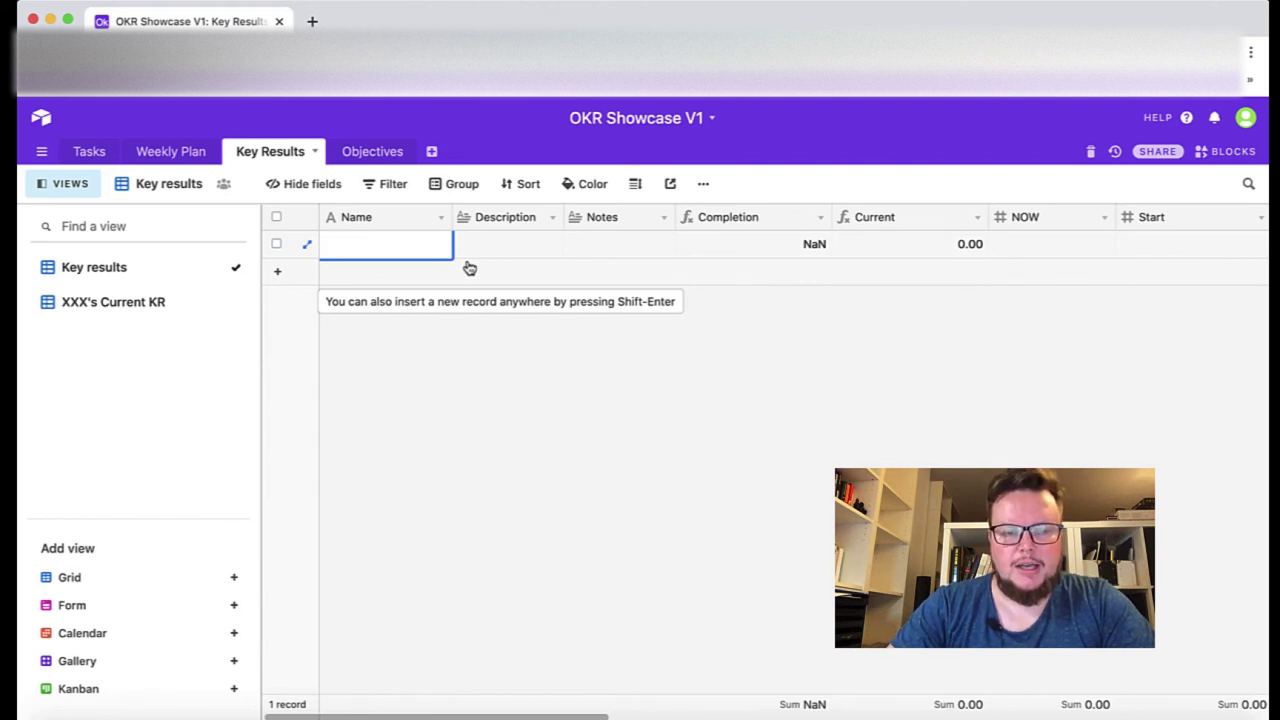
type("90 tik")
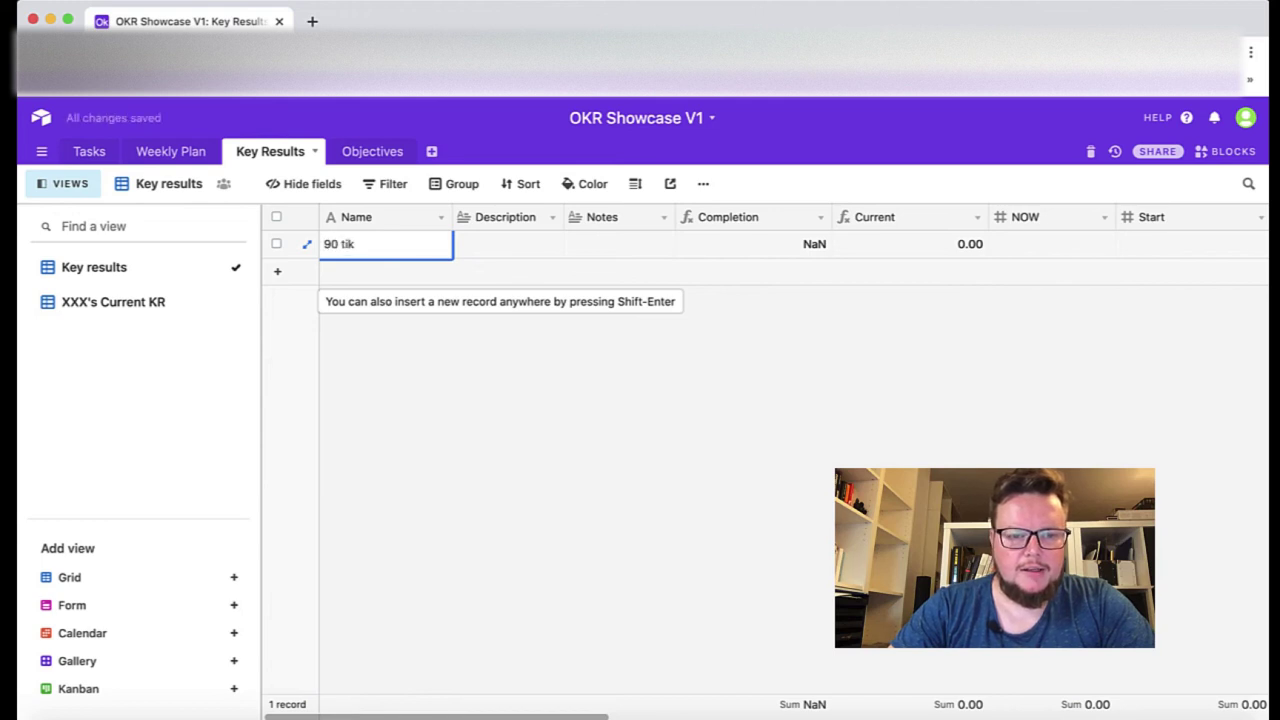
type("t")
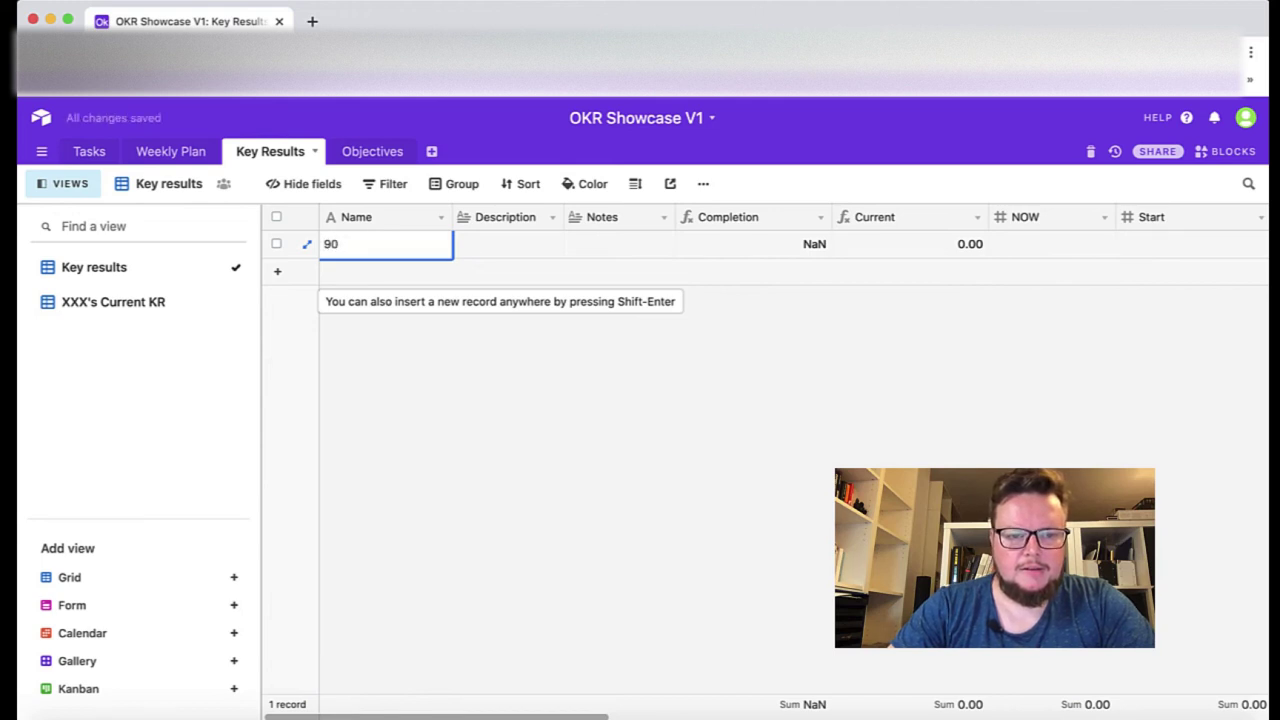
type("Tiktoks")
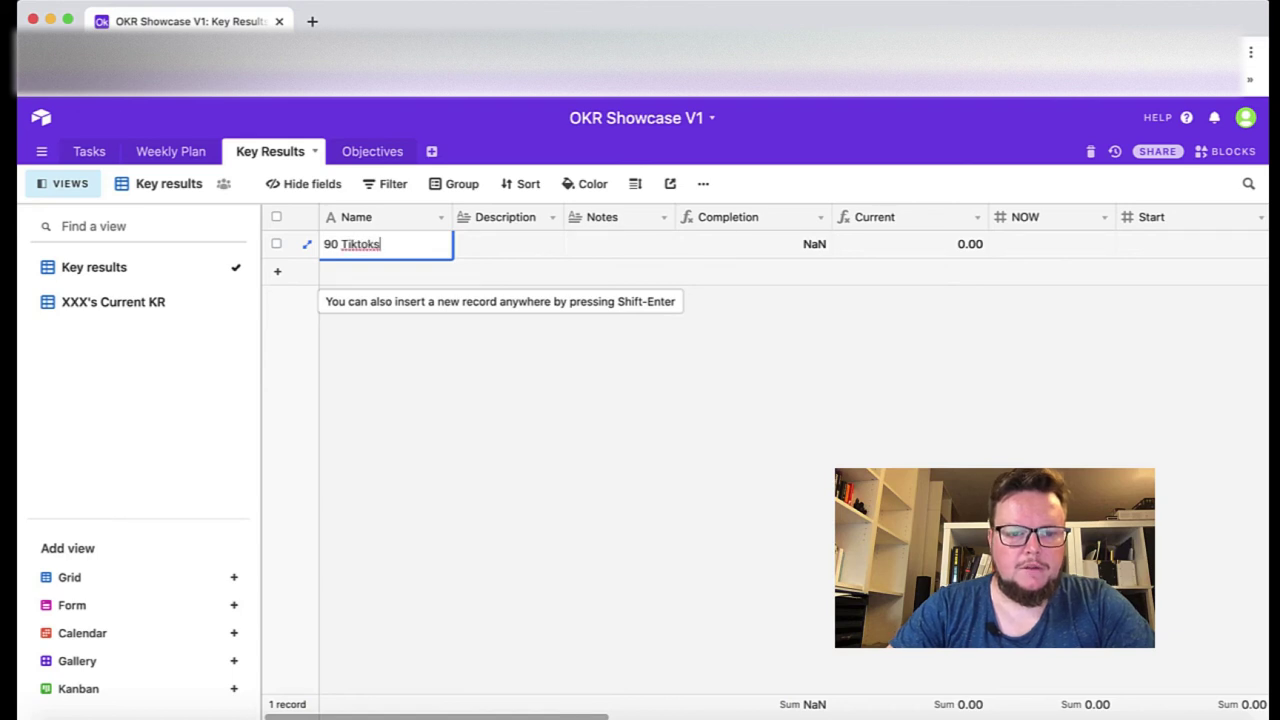
Set the 90 Tiktoks key result's start to 0, goal to 90, and unit to Pieces.
left_click(508, 244)
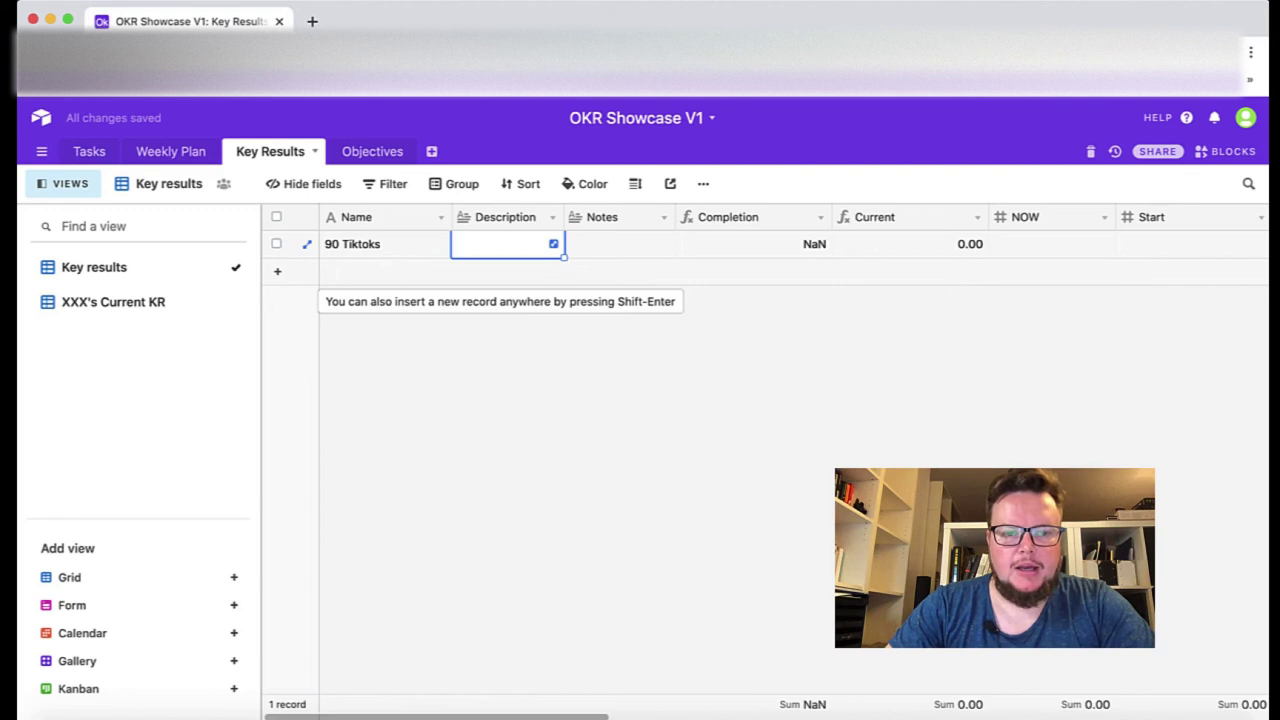
key("Tab")
key("Tab")
key("Tab")
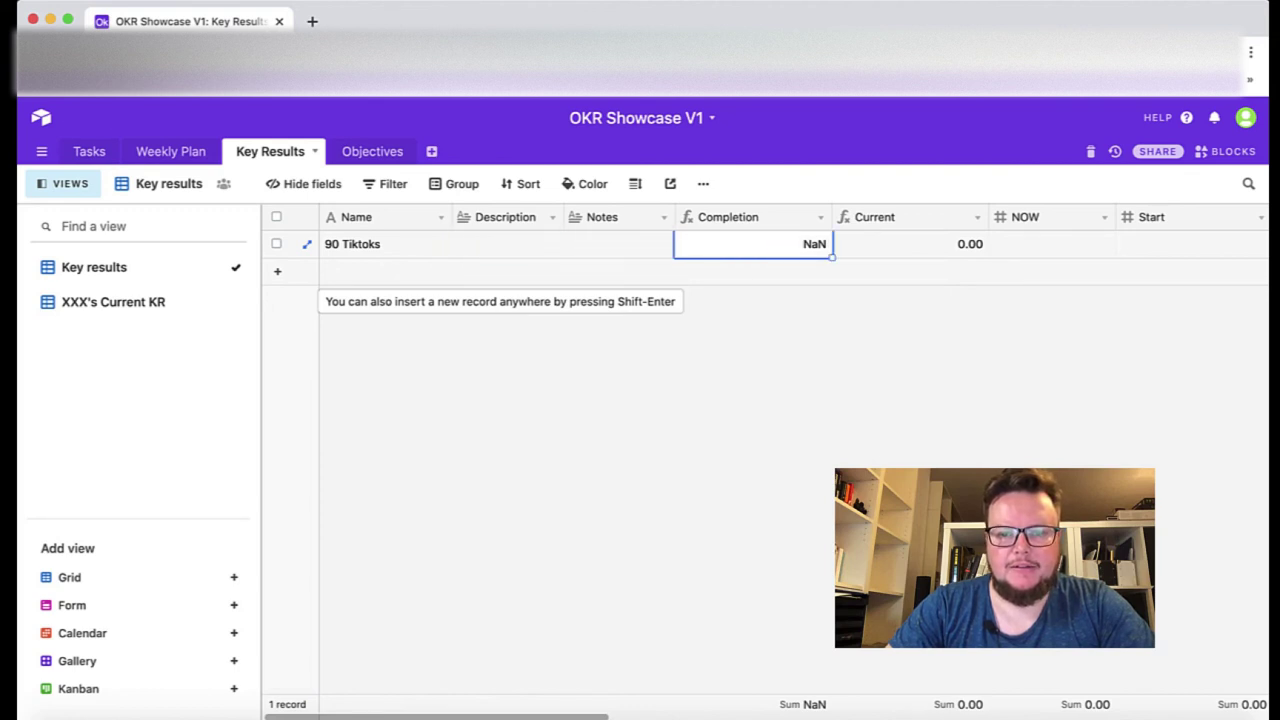
key("Tab")
key("Tab")
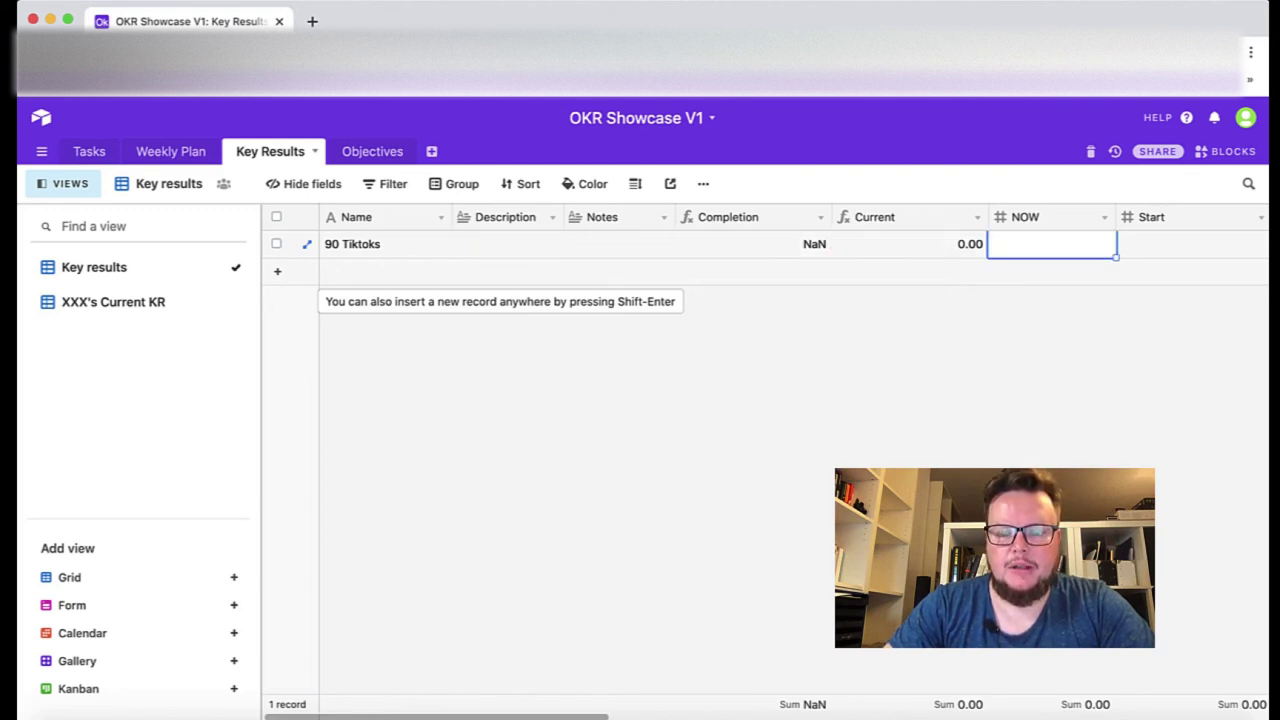
type("0")
key("Tab")
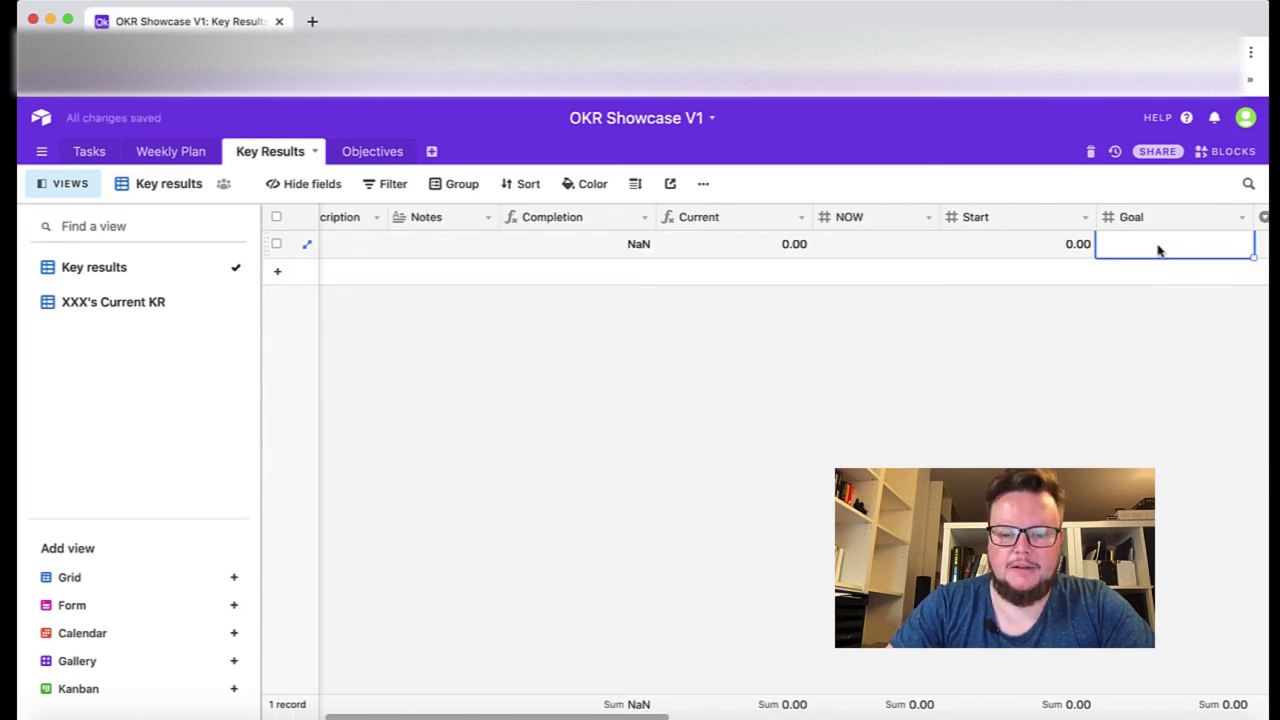
type("90")
key("Tab")
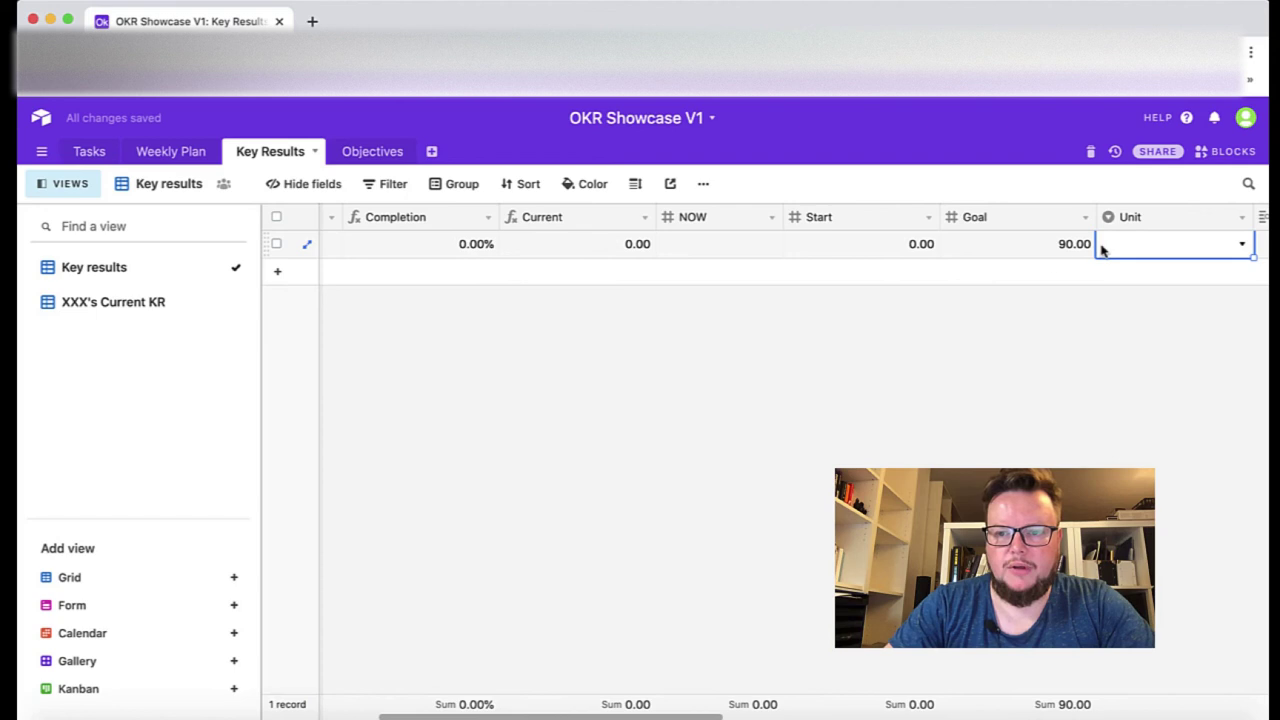
key("Return")
scroll(674, 323, "down", 2)
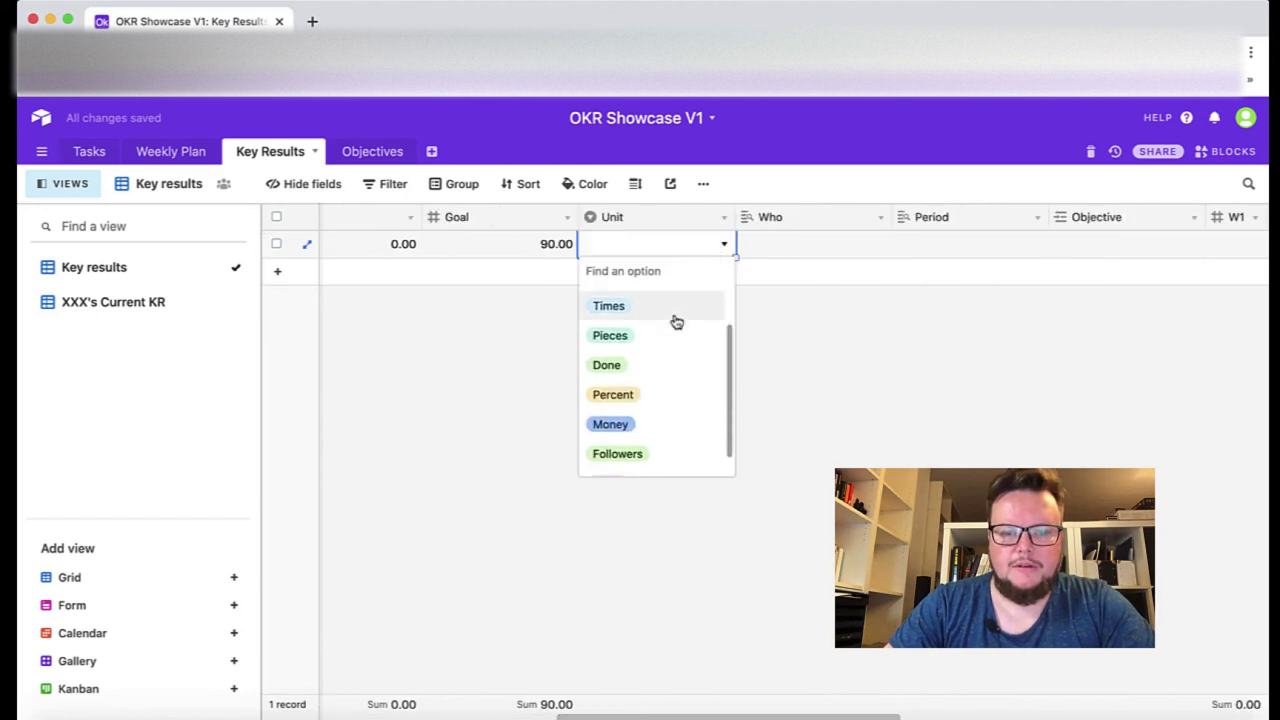
left_click(658, 337)
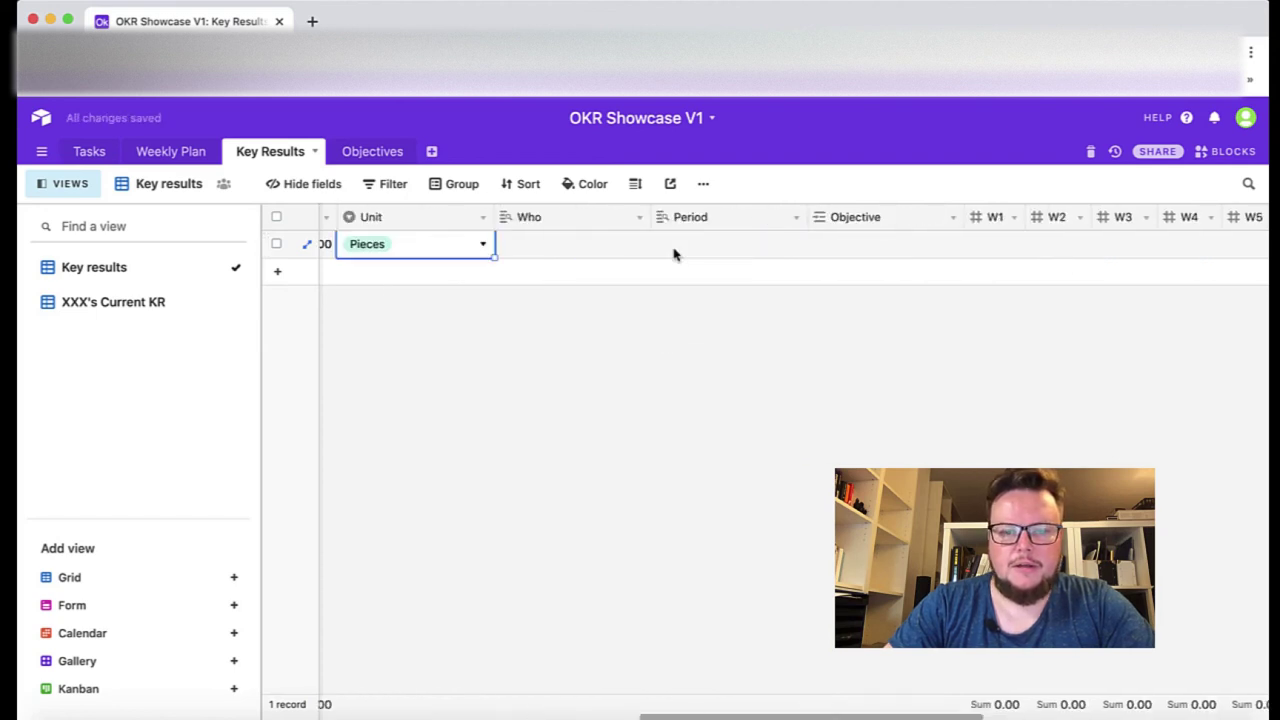
Link the key result to the Become a Content Producing Machine objective.
scroll(674, 254, "right", 2)
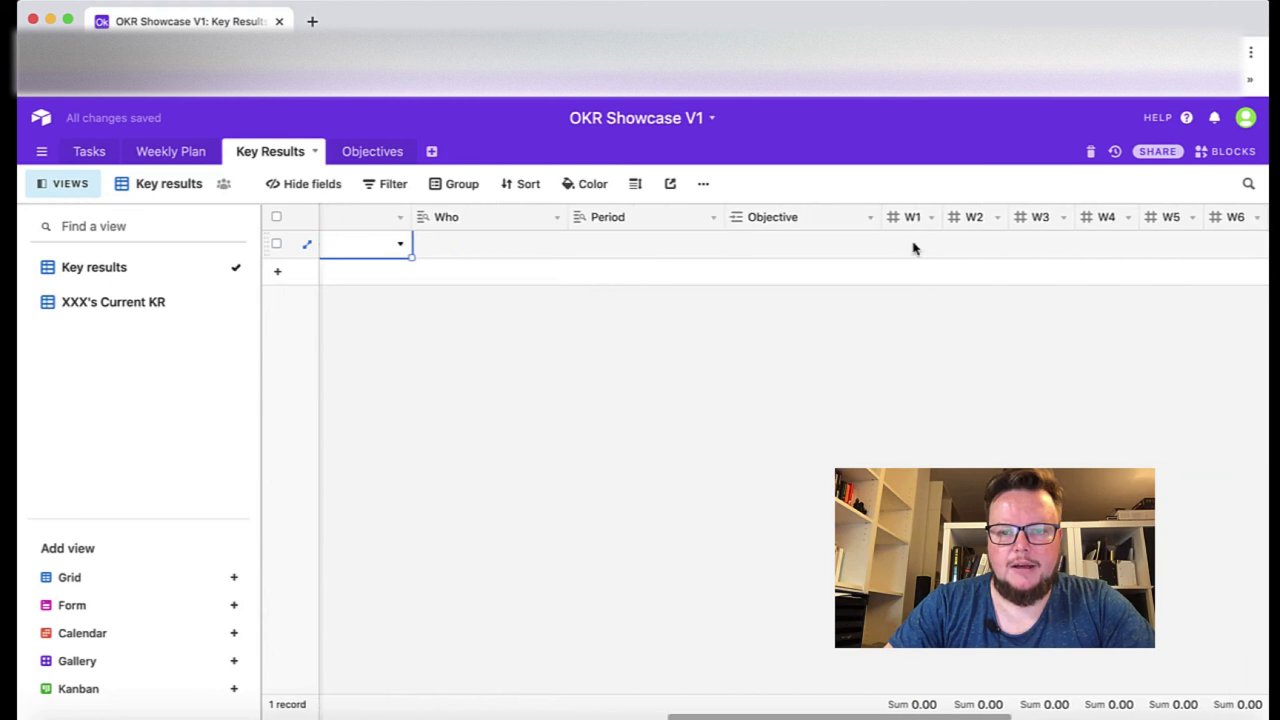
left_click(869, 218)
left_click(793, 214)
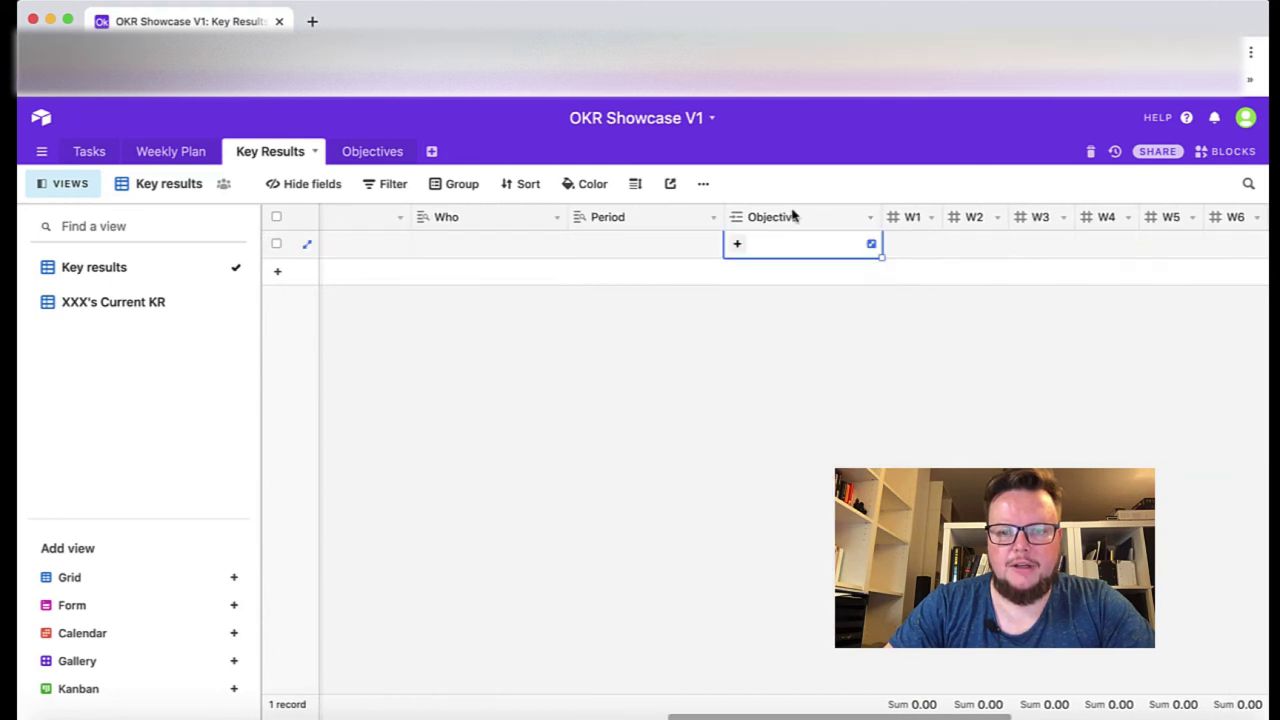
left_click(748, 247)
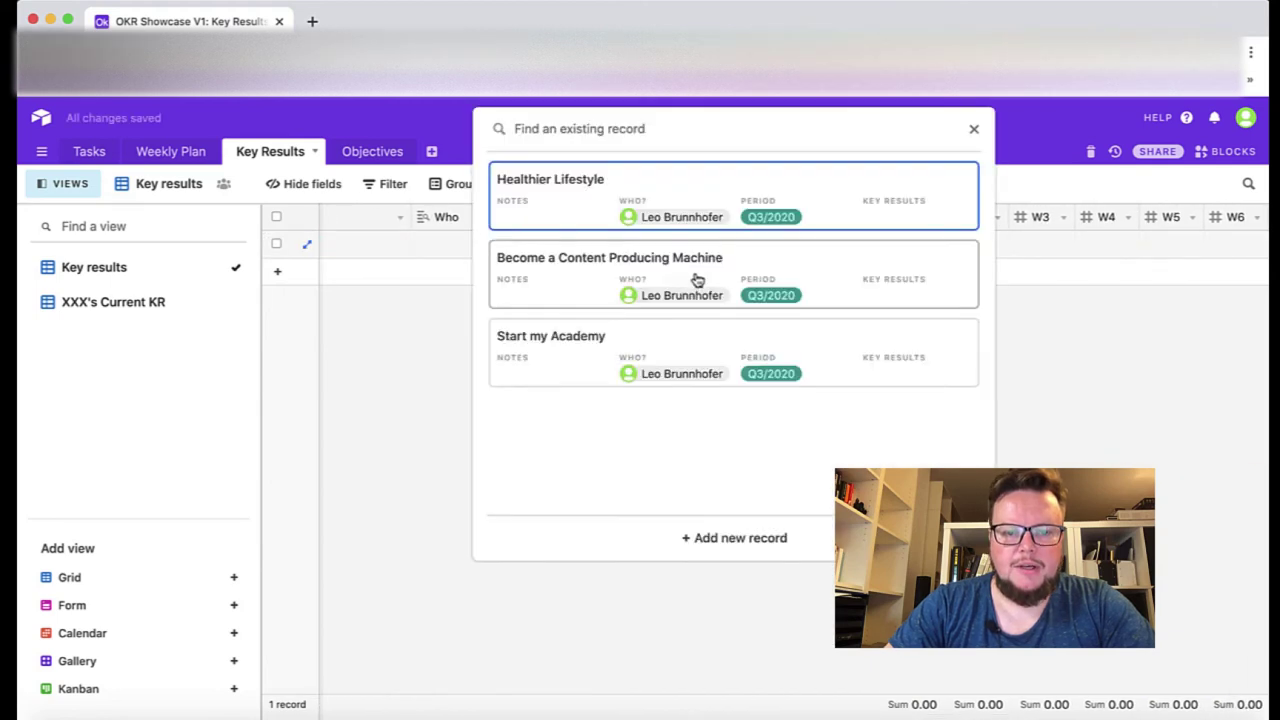
left_click(694, 279)
scroll(740, 264, "left", 4)
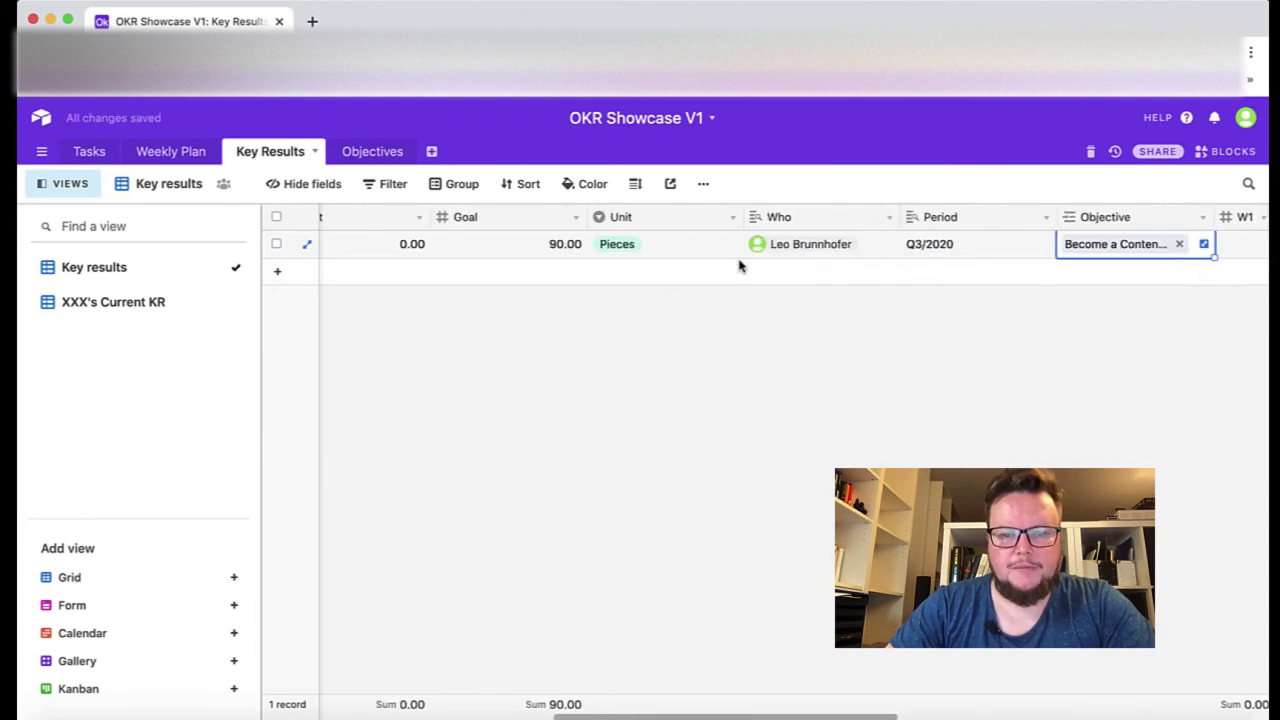
scroll(830, 252, "left", 10)
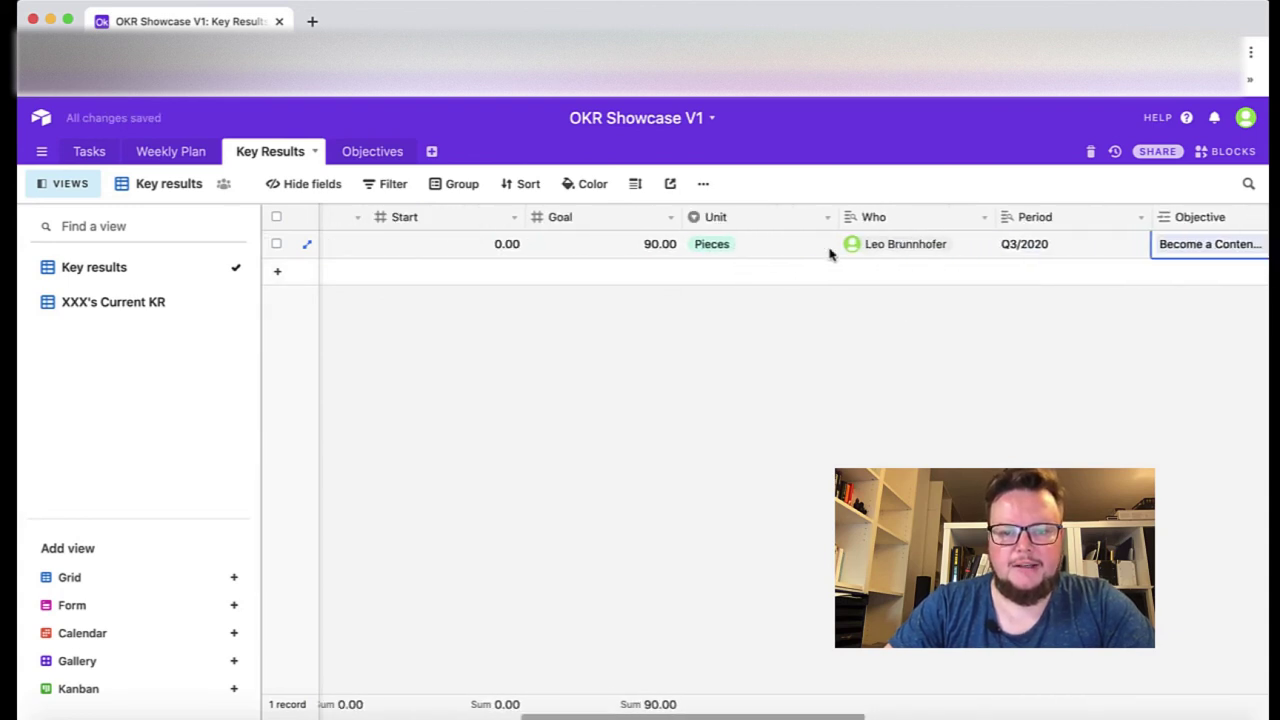
scroll(763, 252, "right", 5)
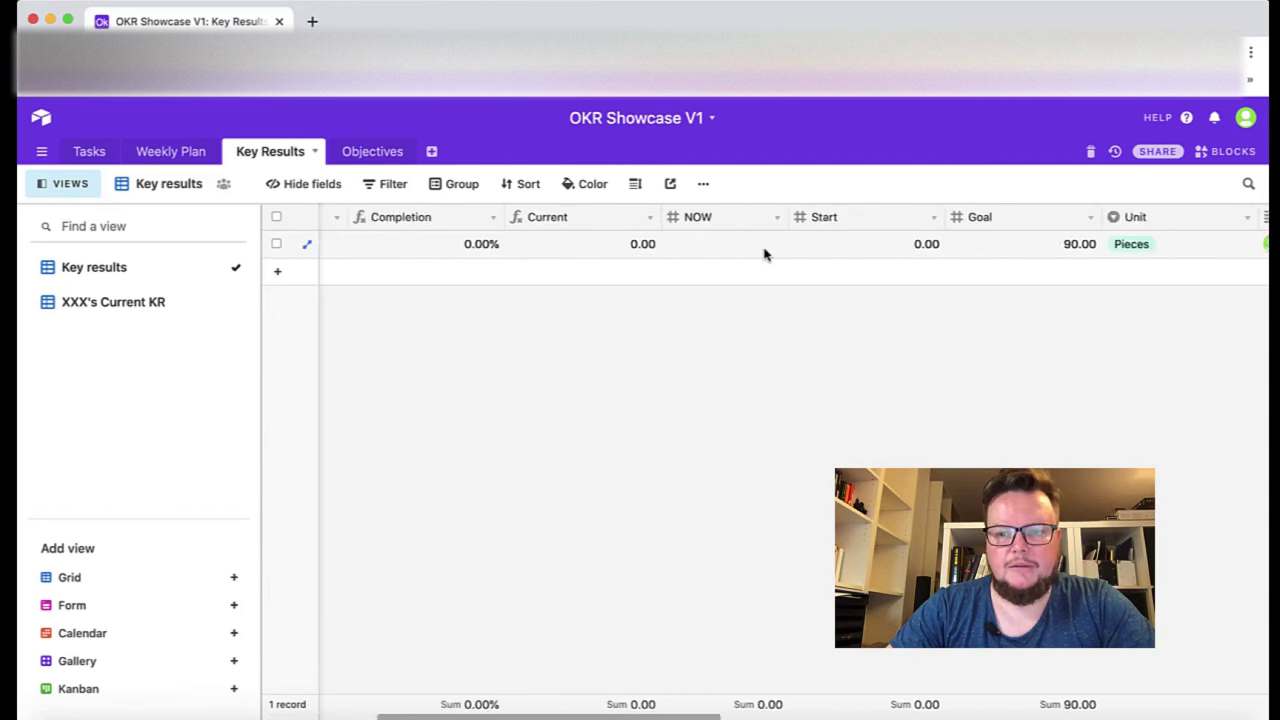
scroll(763, 252, "right", 15)
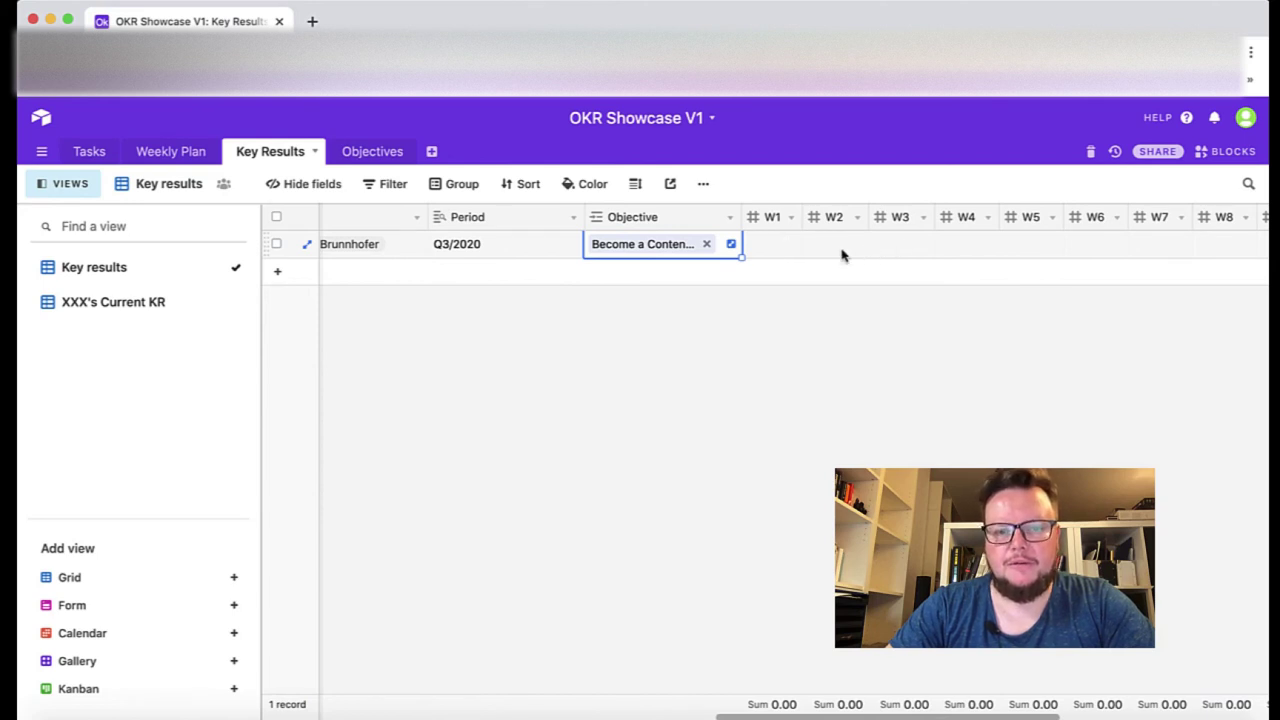
scroll(843, 254, "left", 6)
scroll(922, 252, "left", 12)
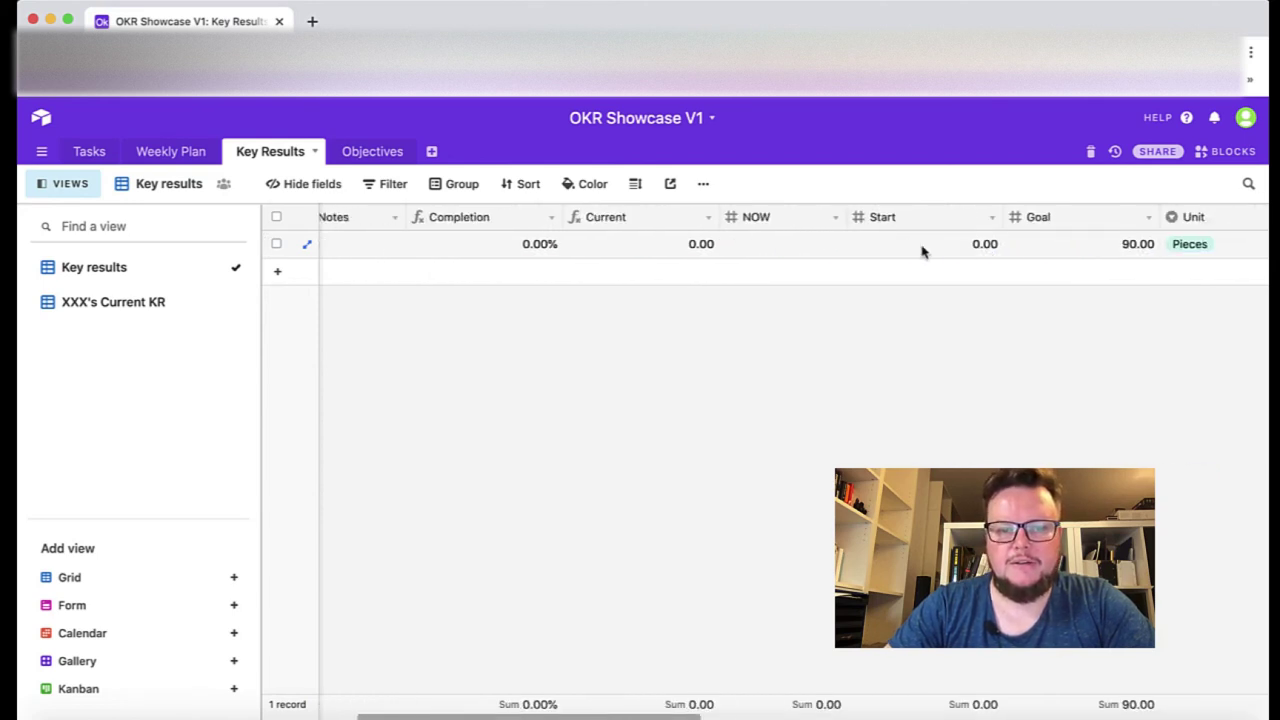
scroll(922, 252, "right", 4)
scroll(922, 252, "right", 15)
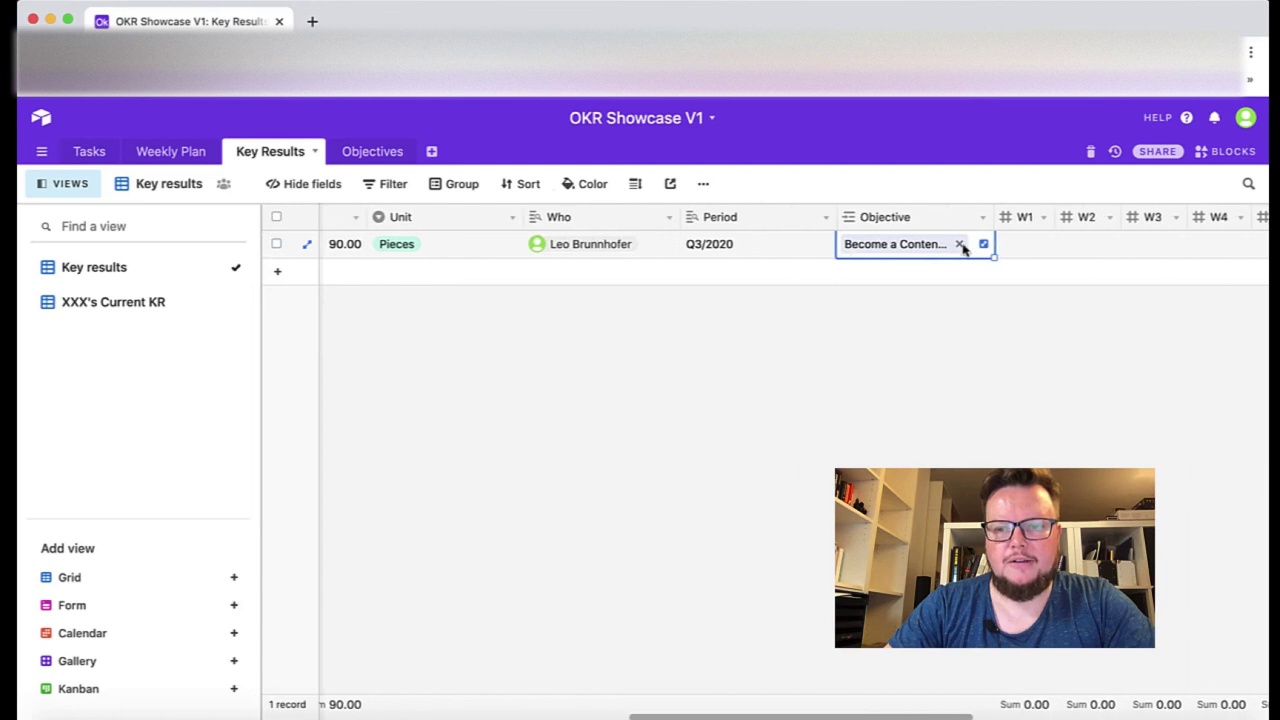
Enter weekly progress of 5 in W1 and 20 in W2 for 90 Tiktoks.
left_click(888, 252)
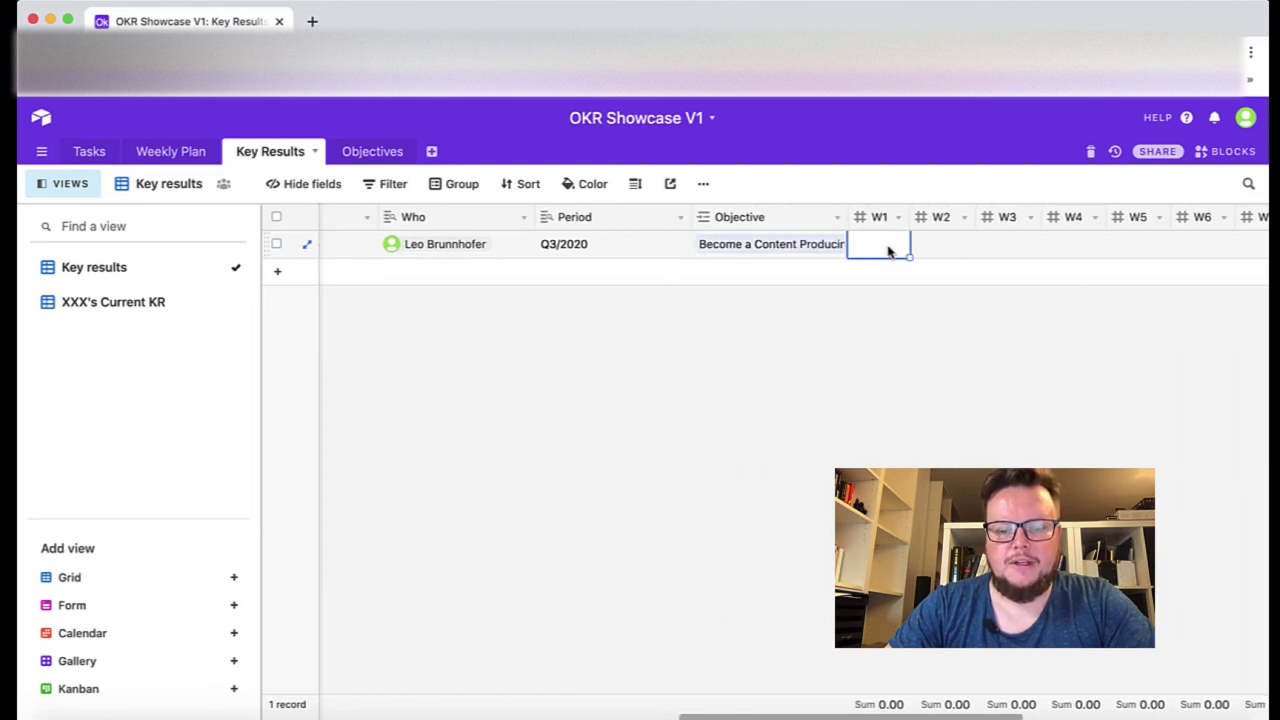
type("5")
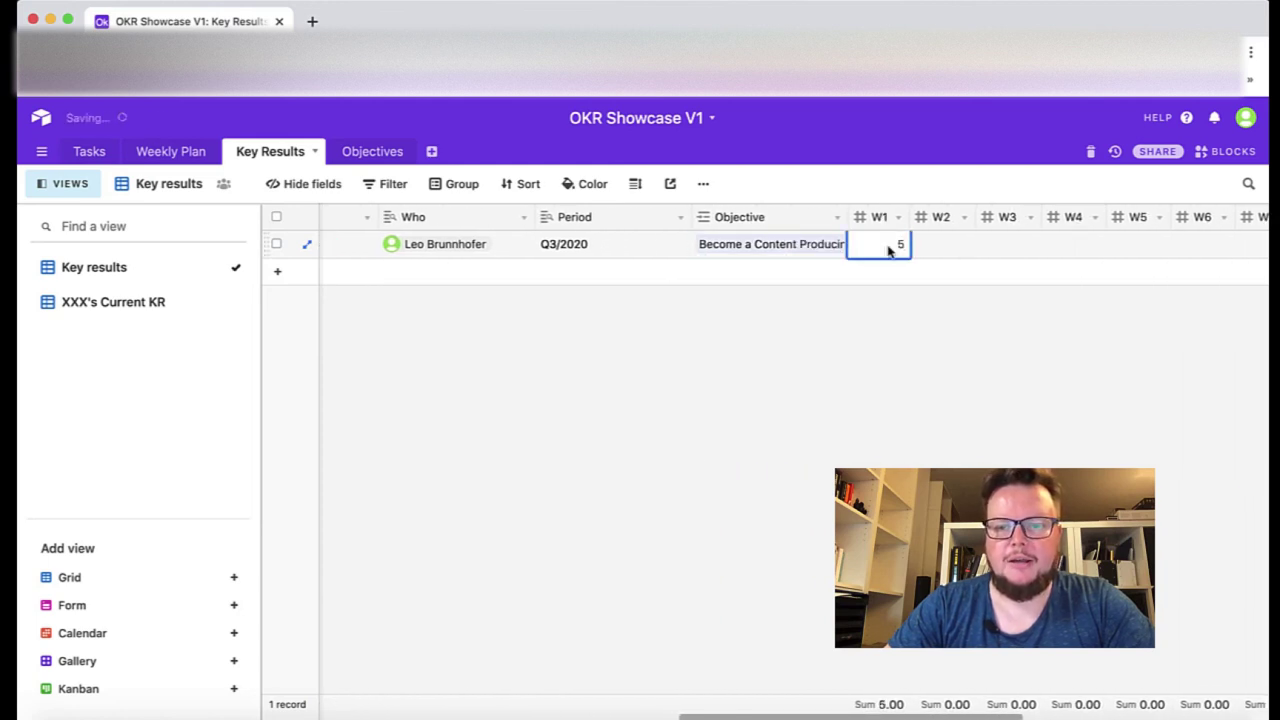
left_click(952, 252)
scroll(802, 246, "left", 13)
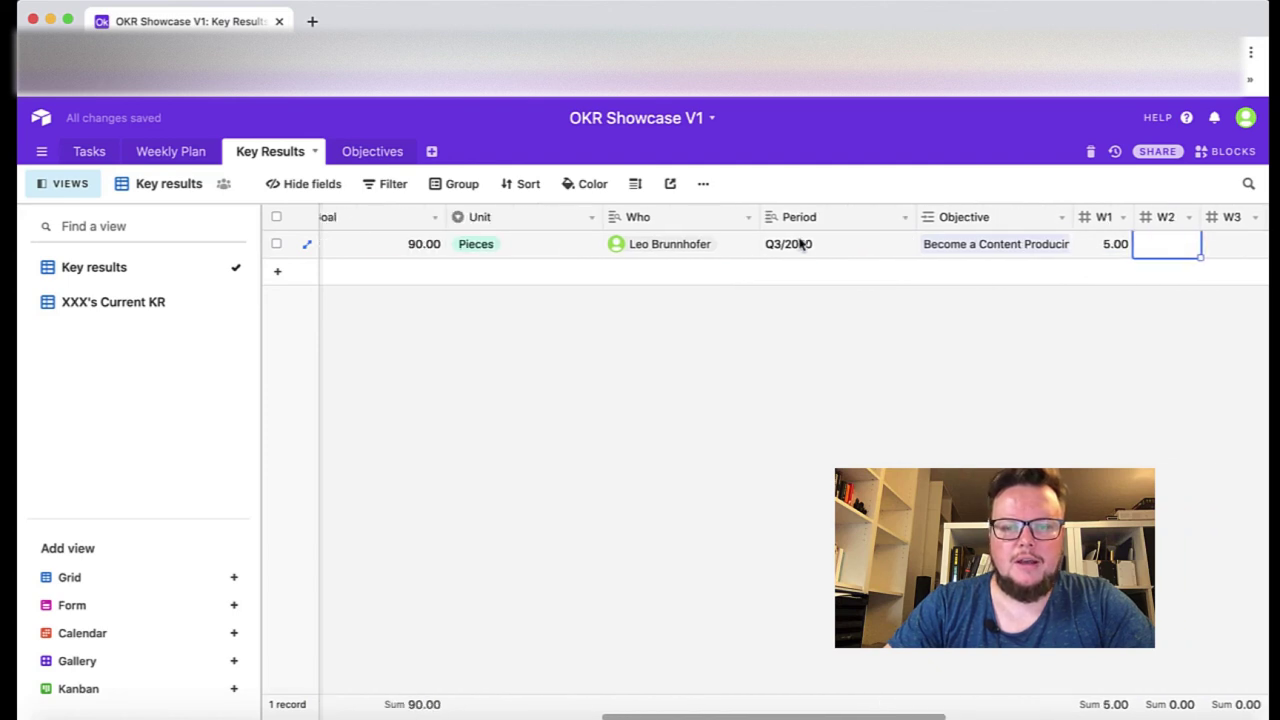
scroll(800, 244, "left", 9)
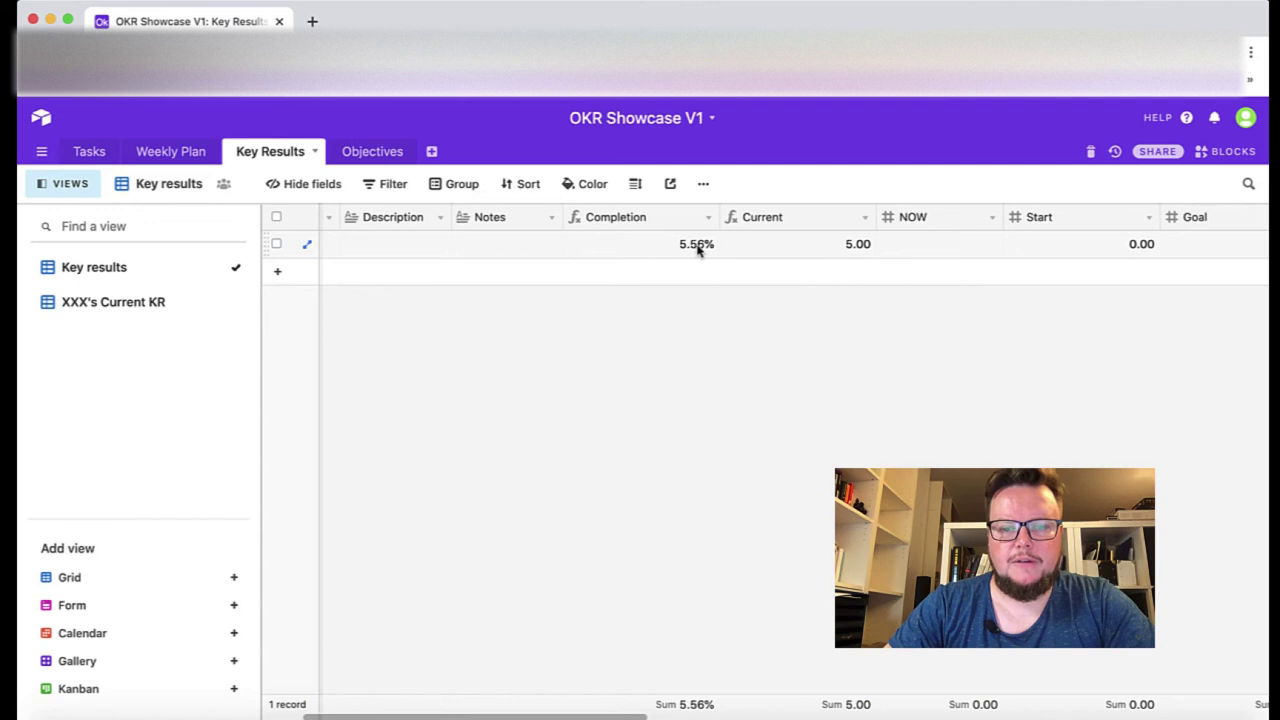
scroll(697, 244, "left", 3)
scroll(783, 245, "right", 20)
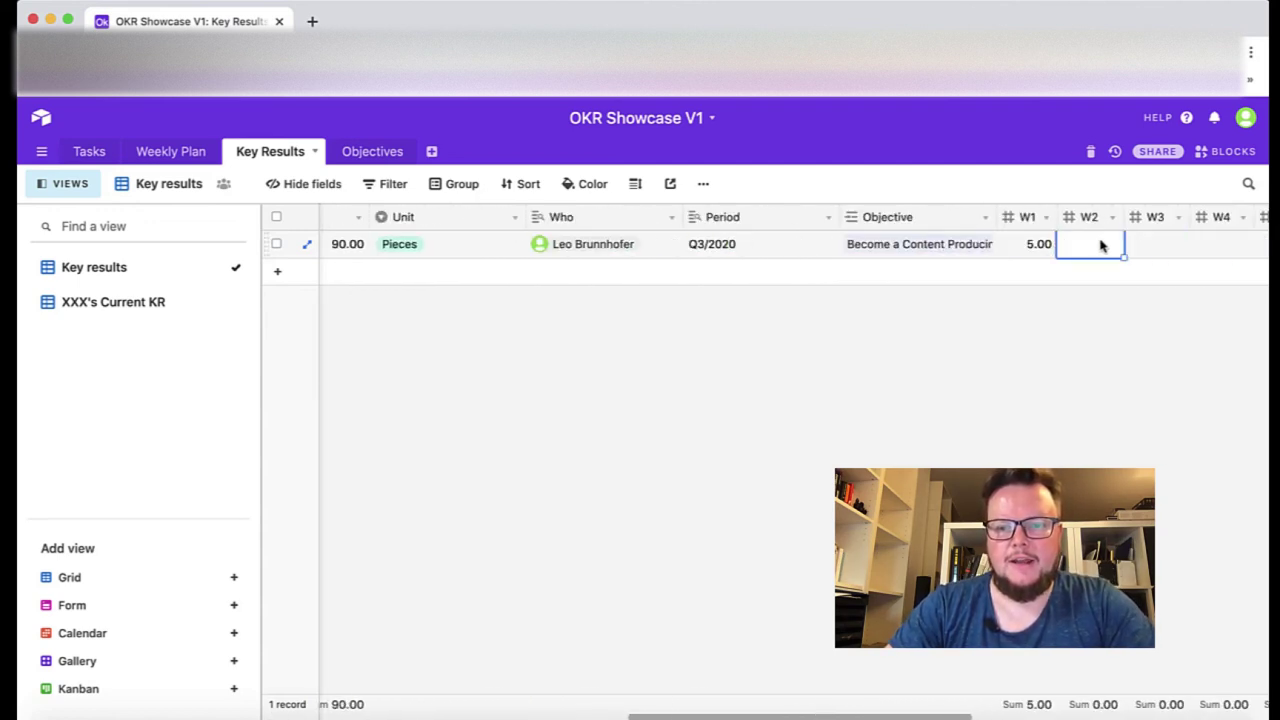
type("20")
key("Return")
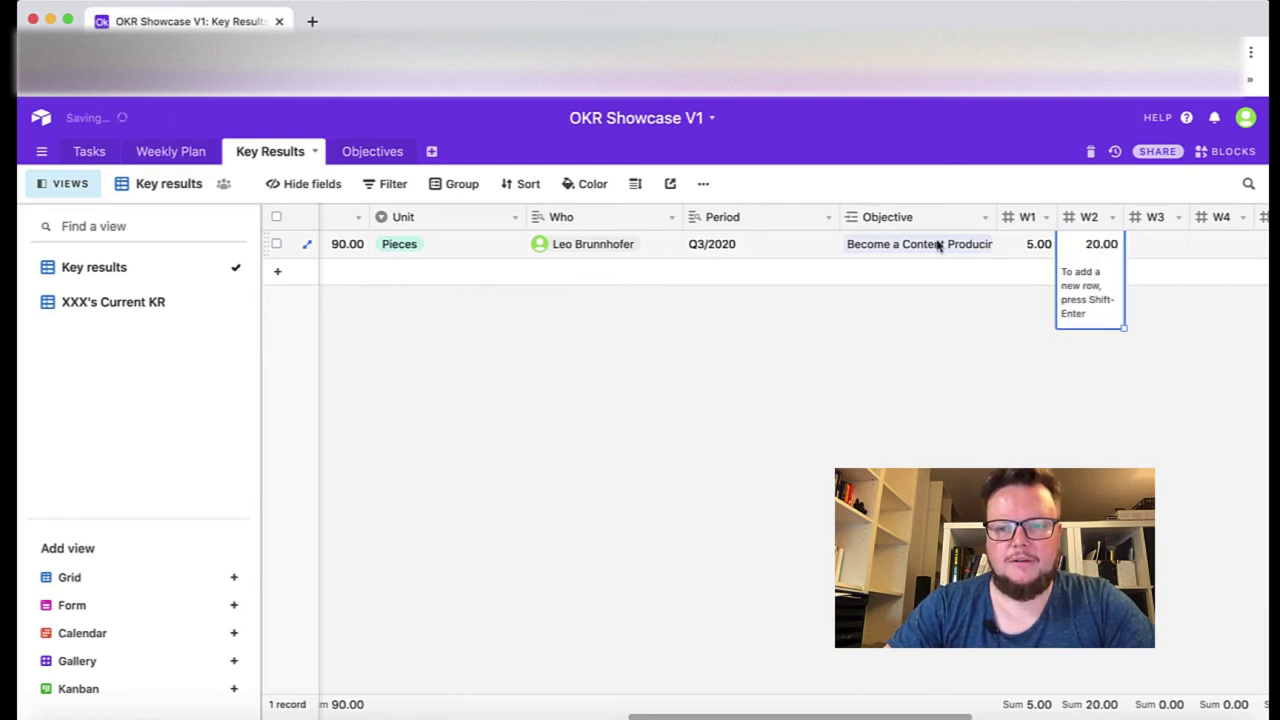
scroll(911, 243, "left", 10)
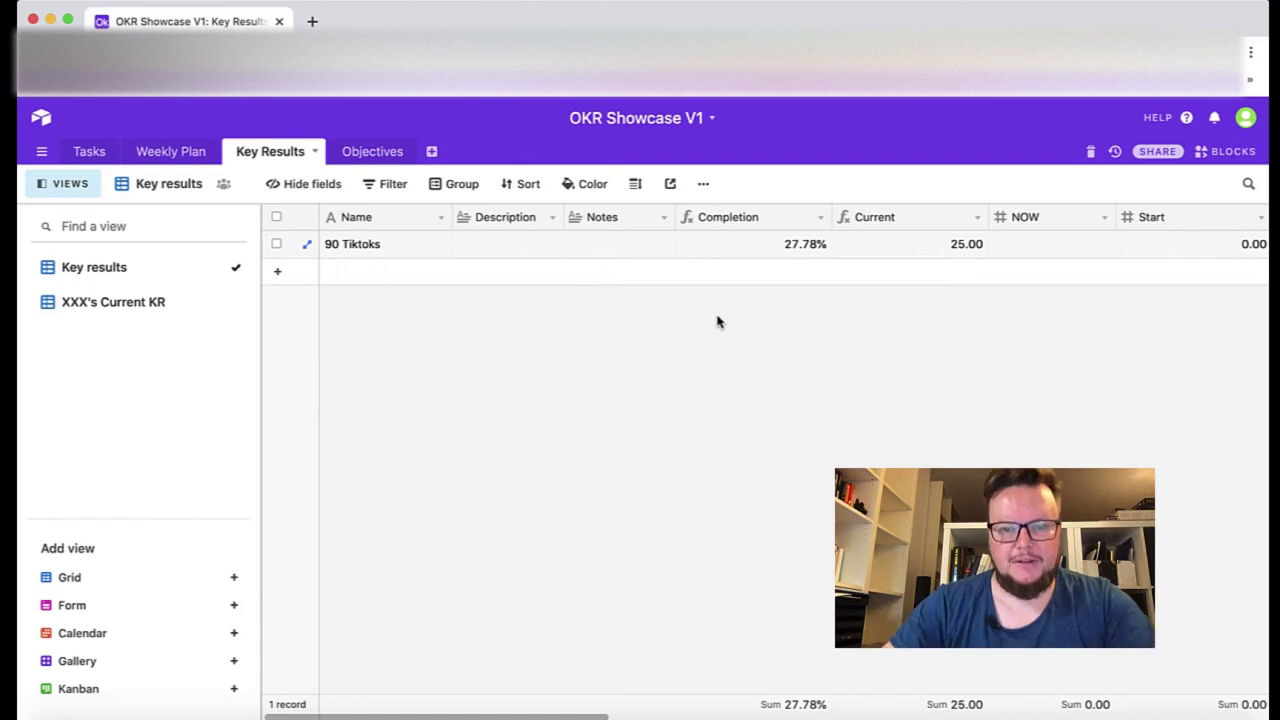
left_click(103, 302)
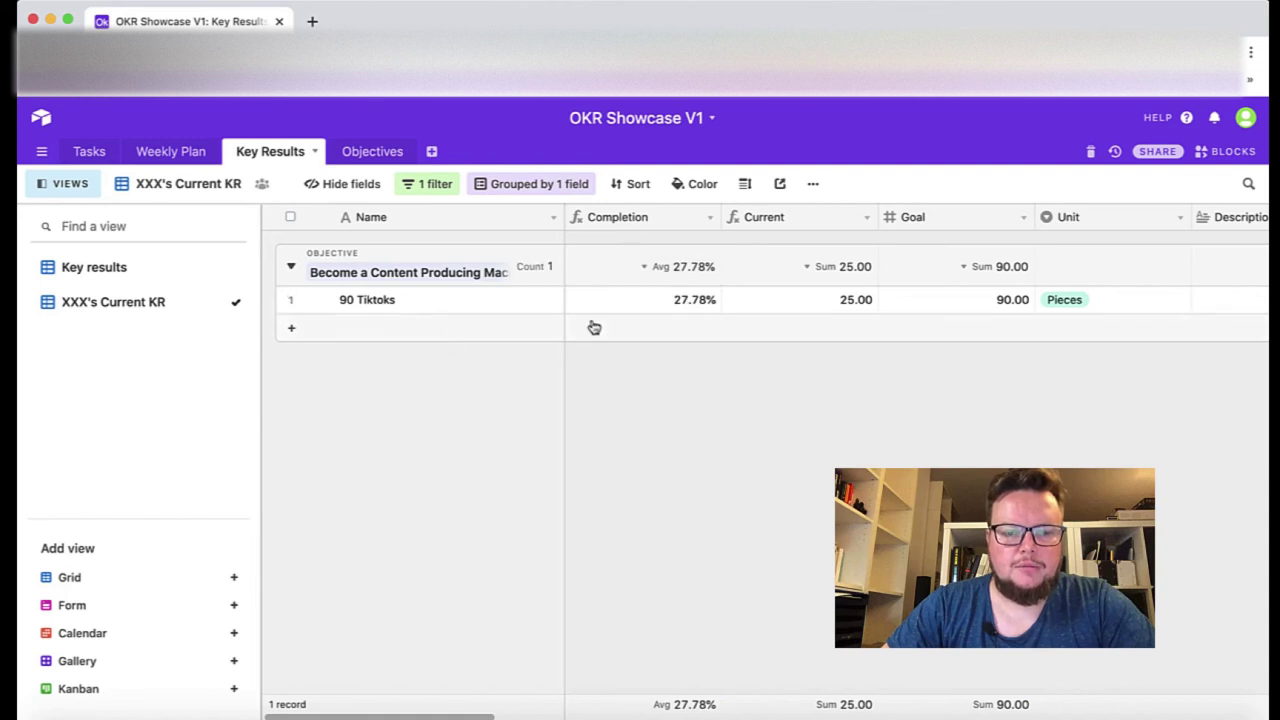
left_click(100, 268)
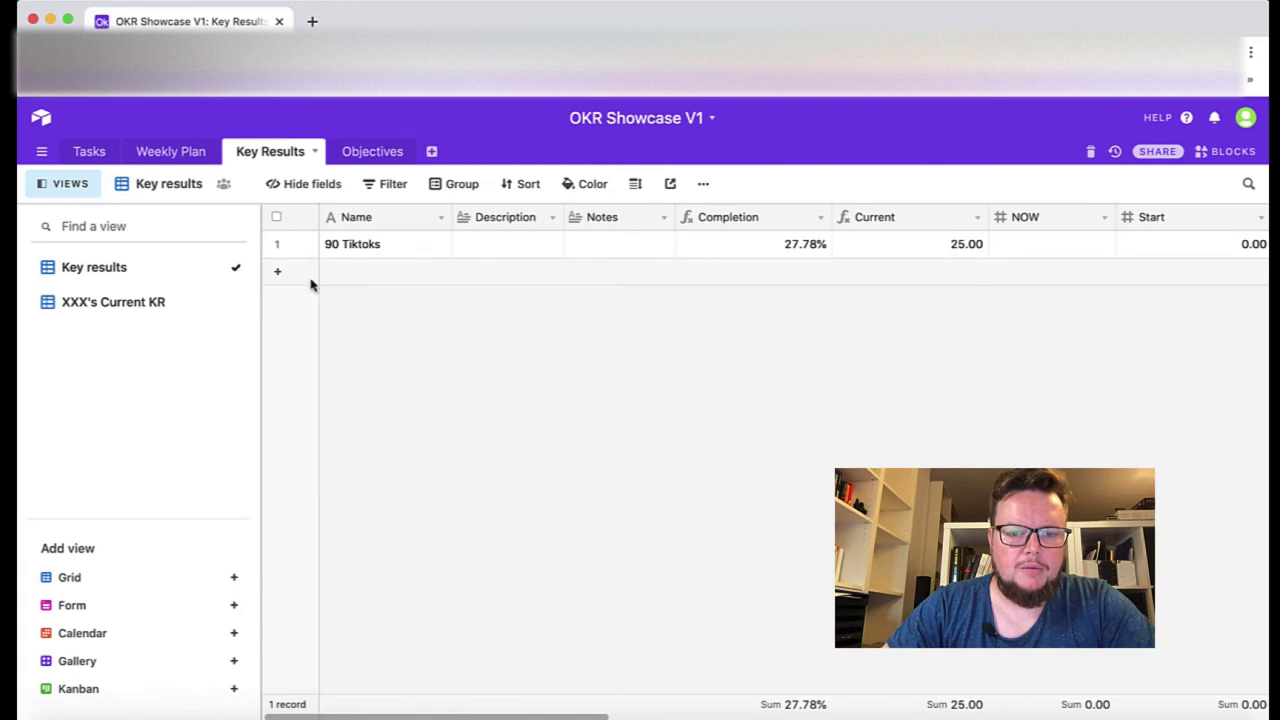
Add a second key result named '10 Youtube Videos'.
left_click(311, 283)
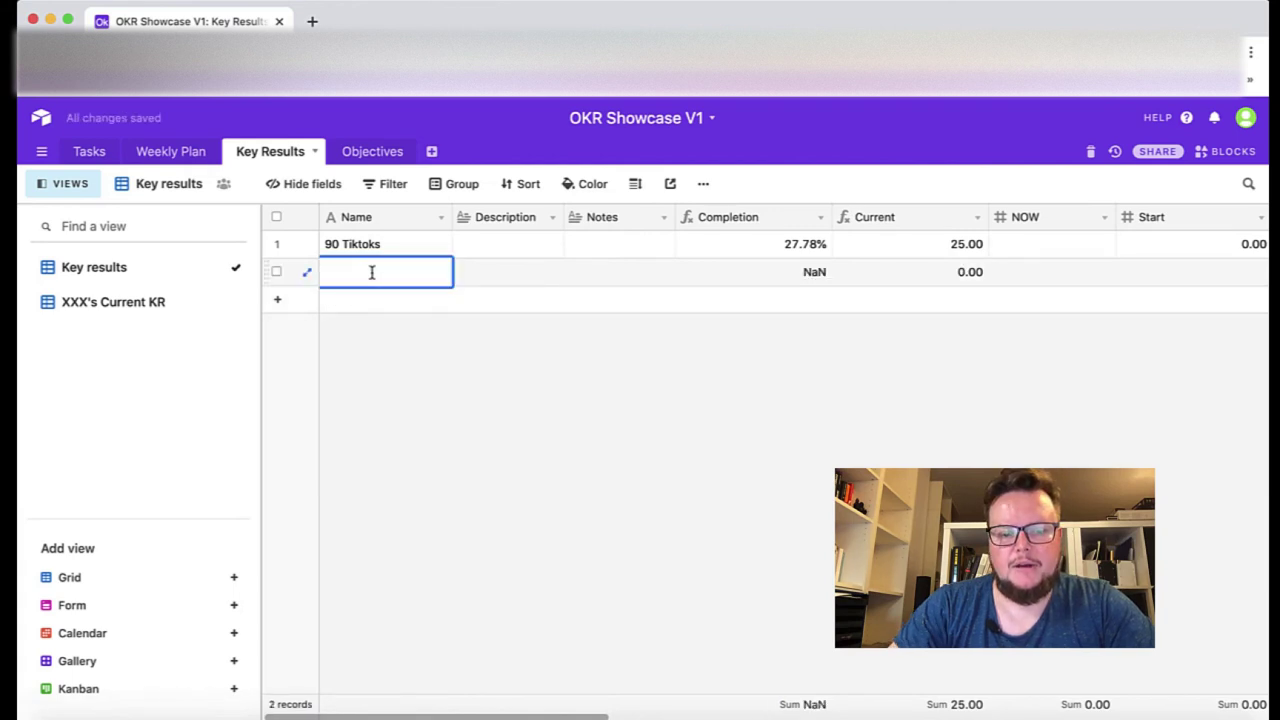
type("10 Y")
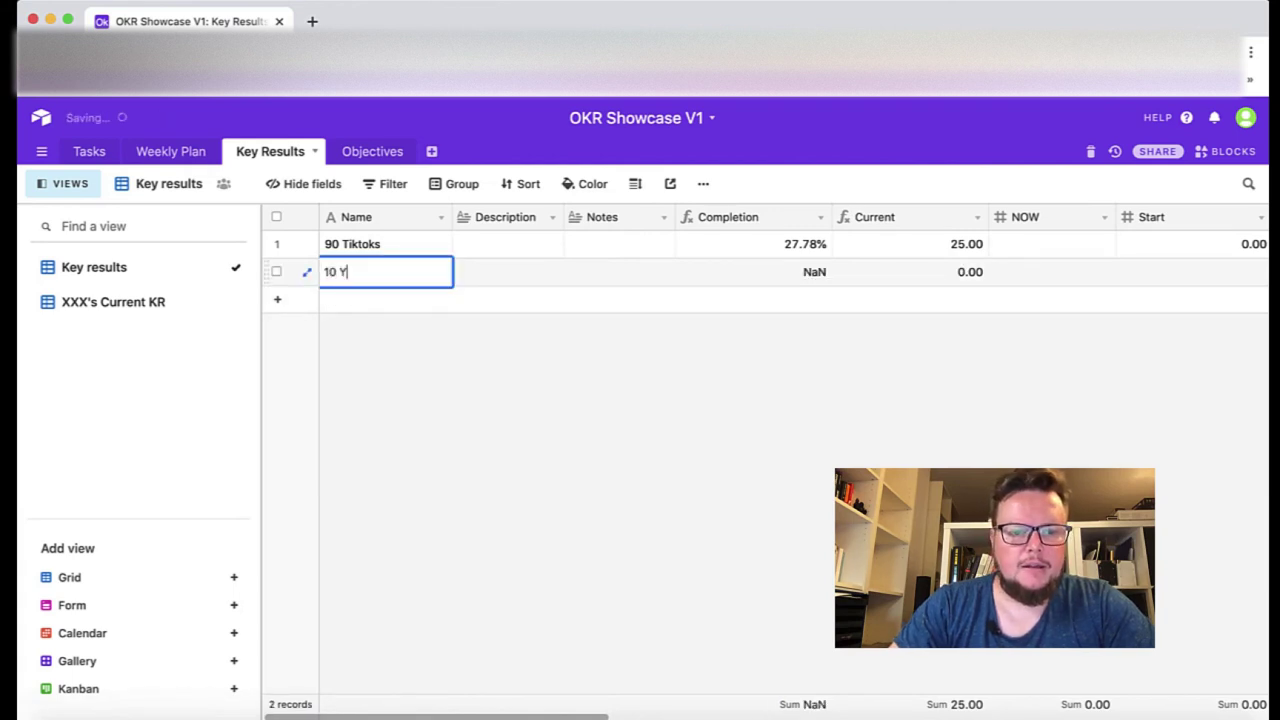
type("outube Videos")
key("Tab")
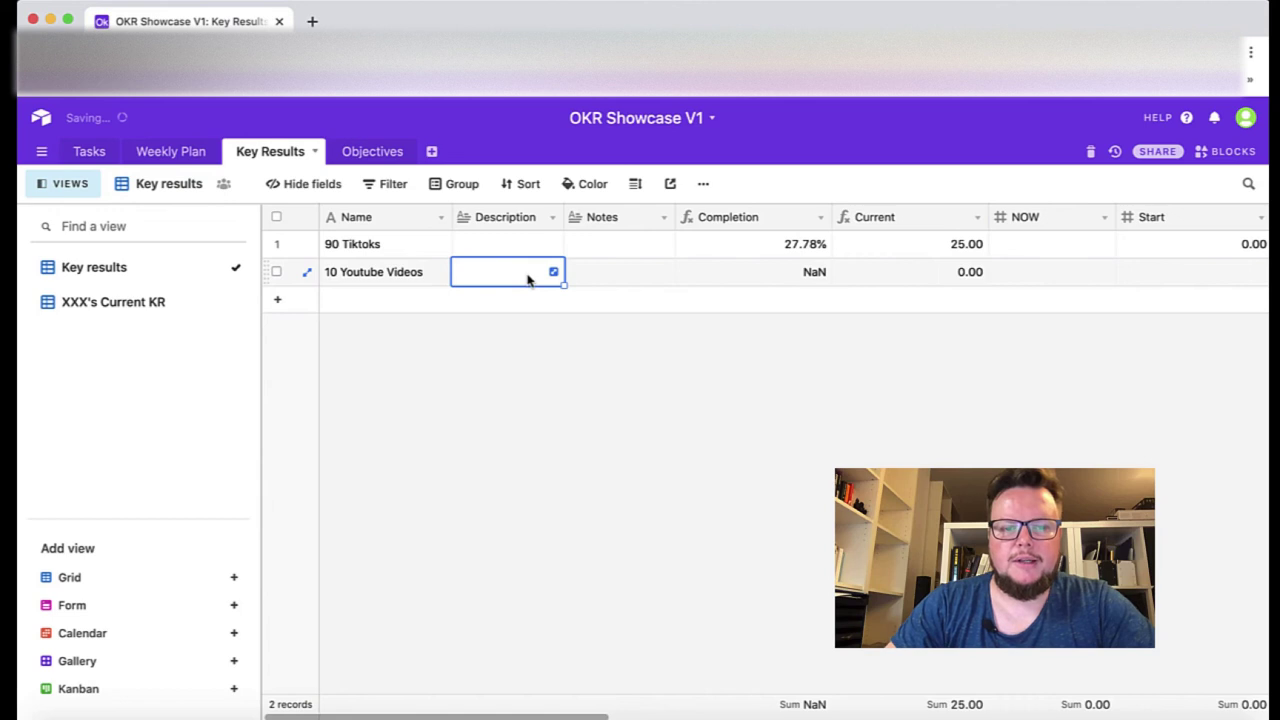
scroll(528, 278, "right", 1)
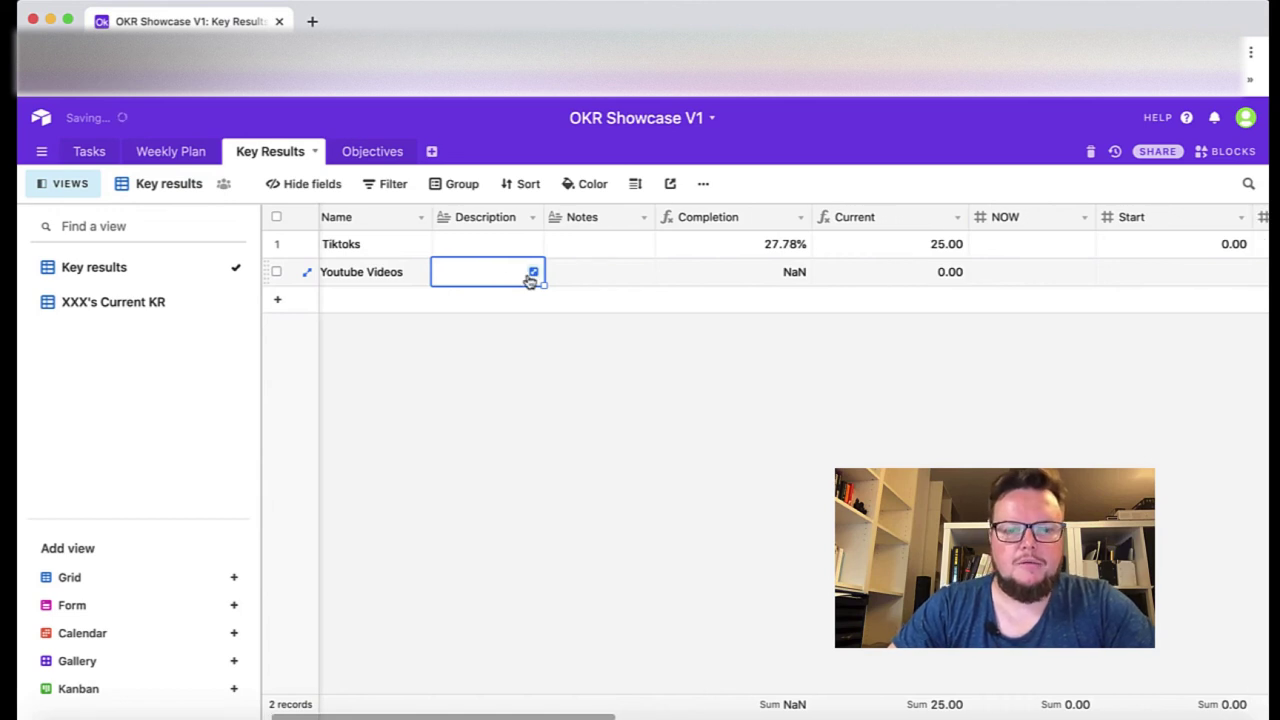
scroll(530, 278, "right", 5)
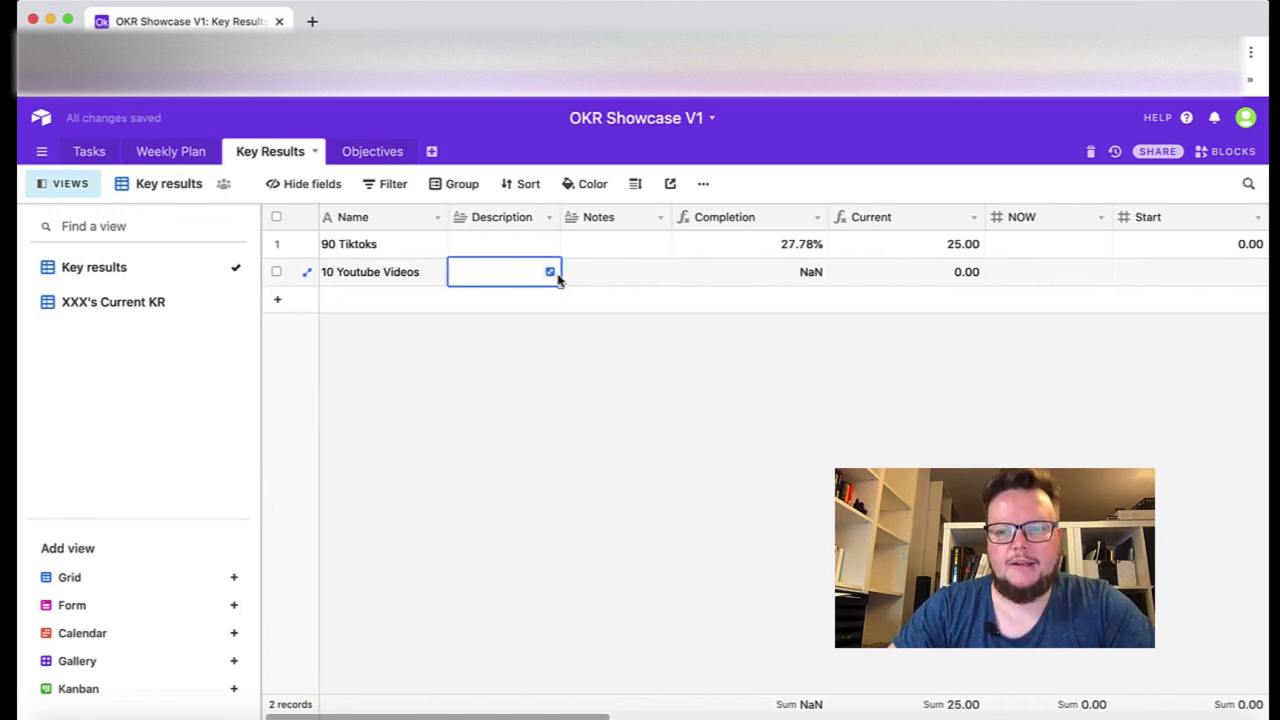
scroll(558, 280, "right", 6)
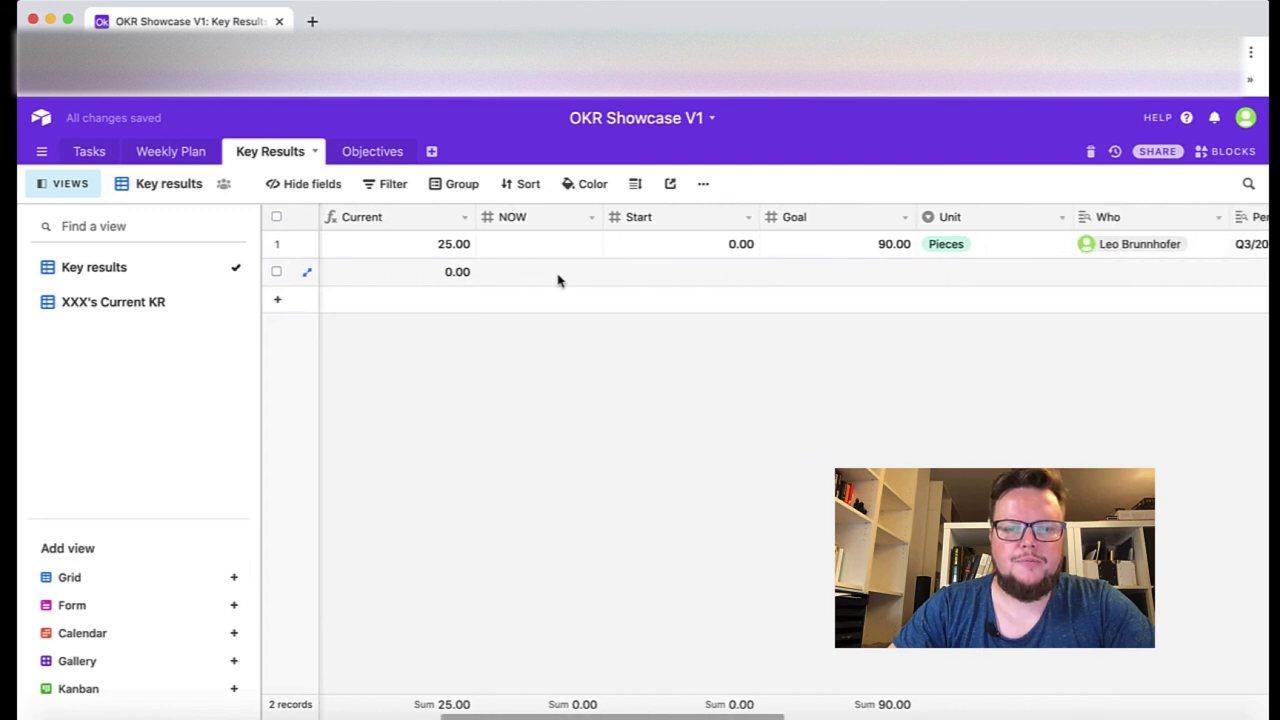
scroll(558, 280, "left", 4)
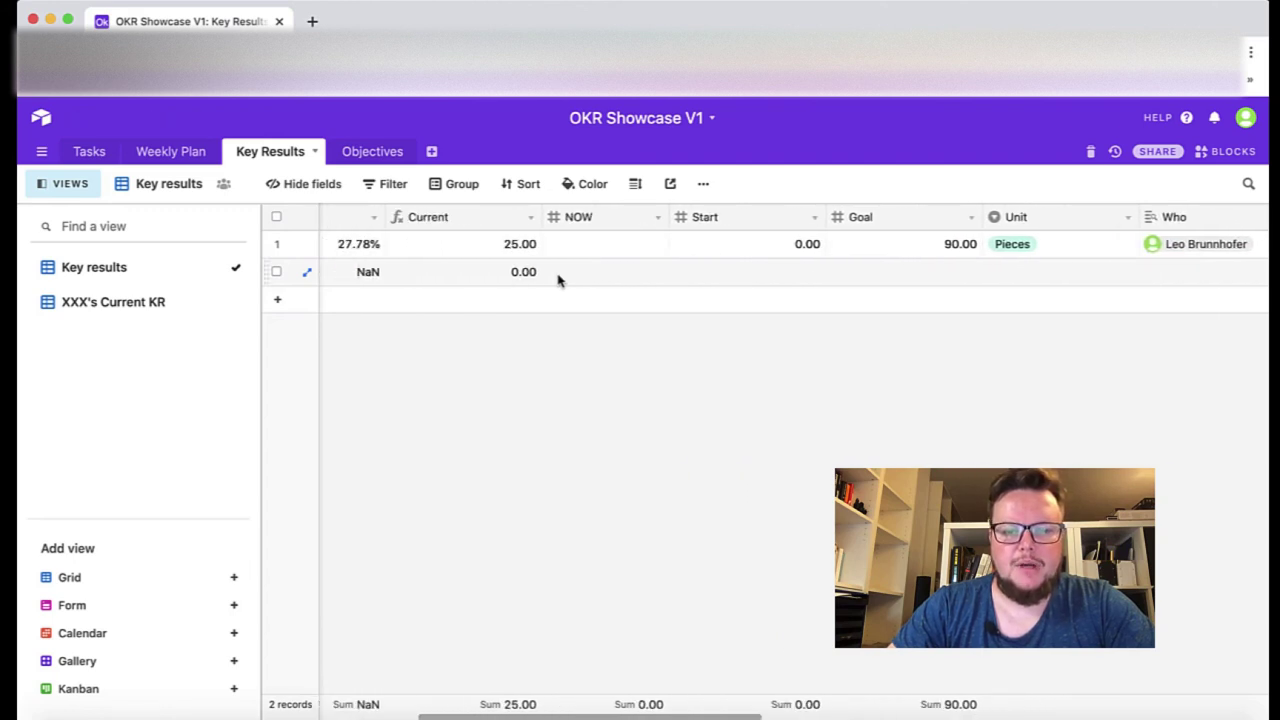
Give it start 0, goal 10, unit Pieces, and link Become a Content Producing Machine.
left_click(762, 282)
type("0")
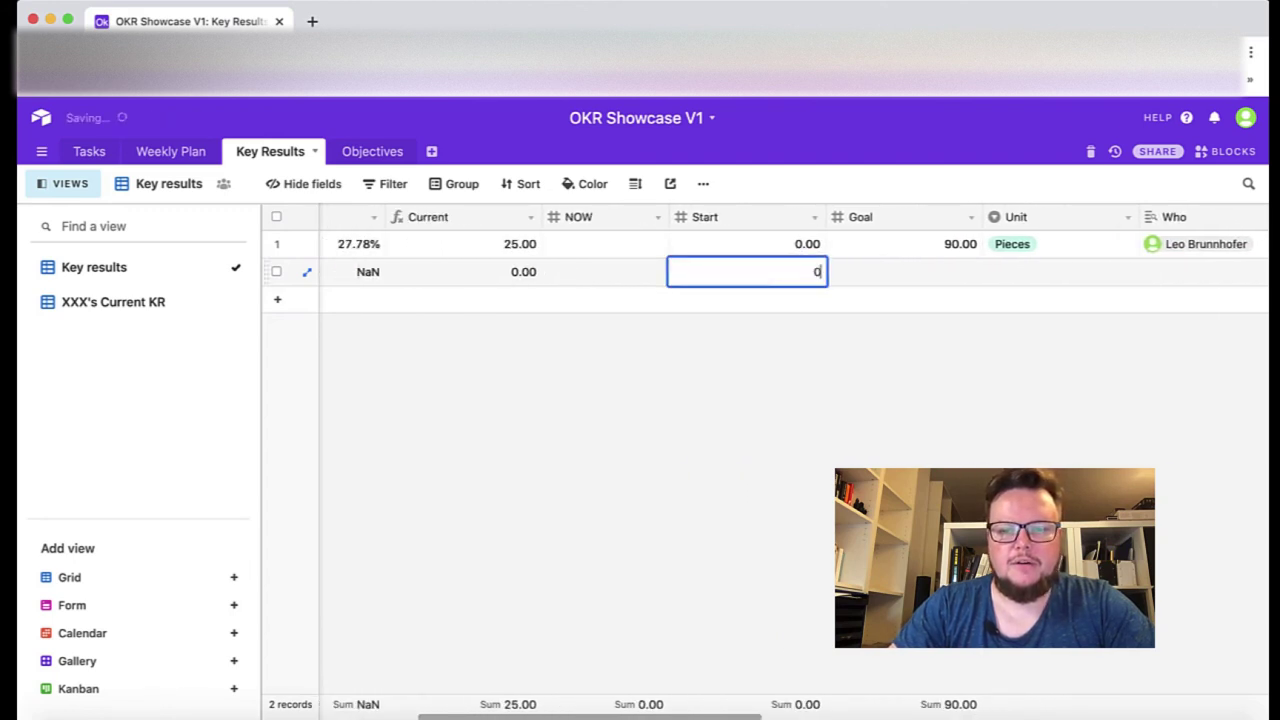
key("Tab")
type("10")
key("Tab")
type("p")
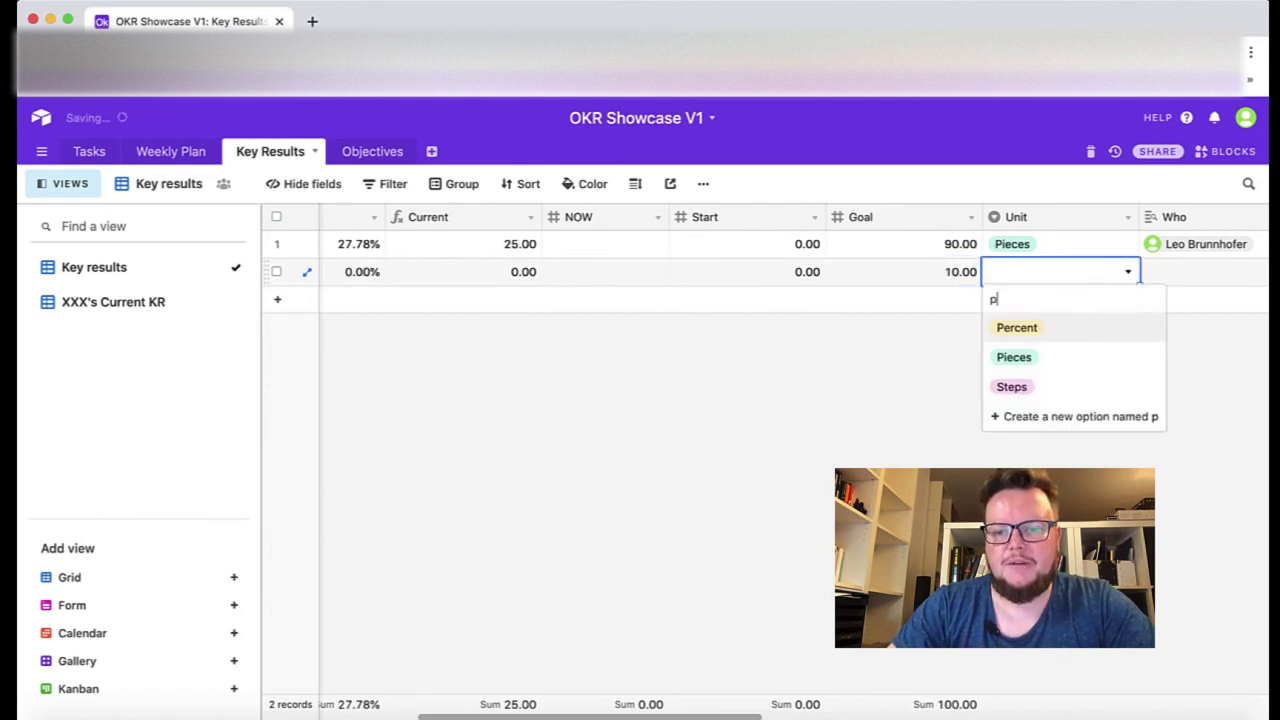
left_click(1022, 362)
left_click(998, 282)
type("bo")
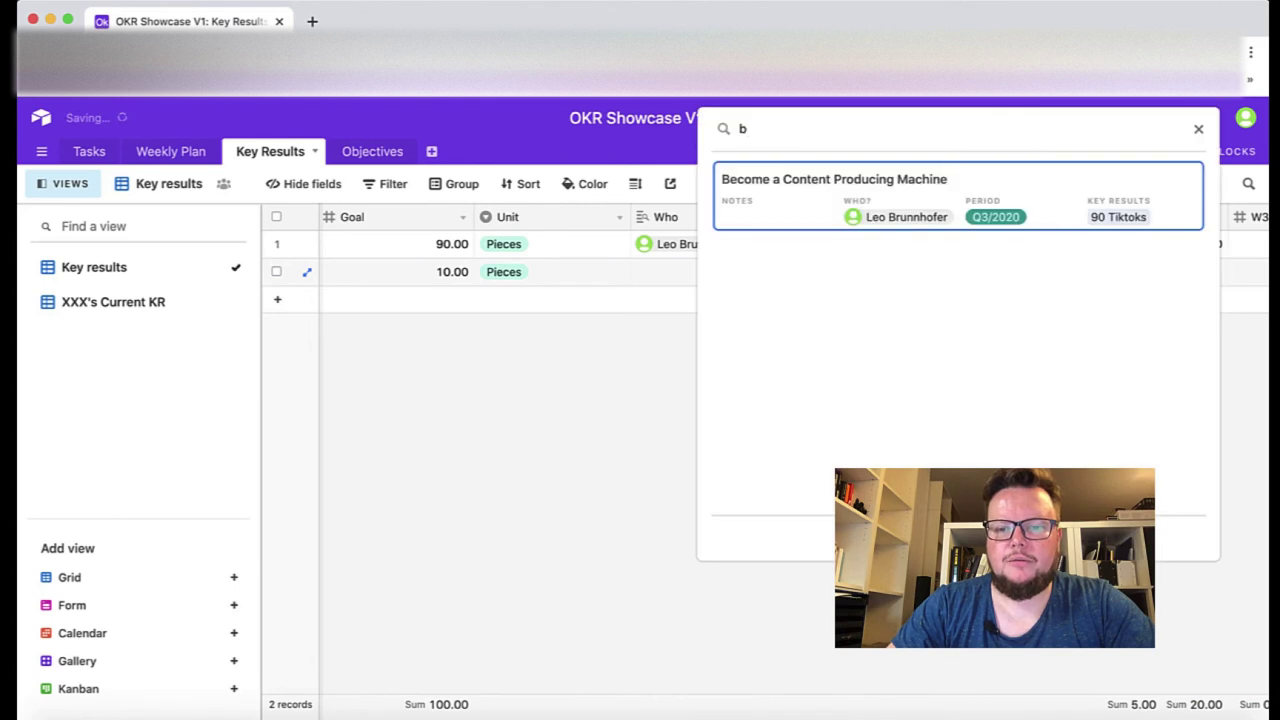
left_click(926, 196)
scroll(908, 274, "right", 5)
Enter 1 for week 1 and 0 for week 2 on 10 Youtube Videos.
left_click(838, 282)
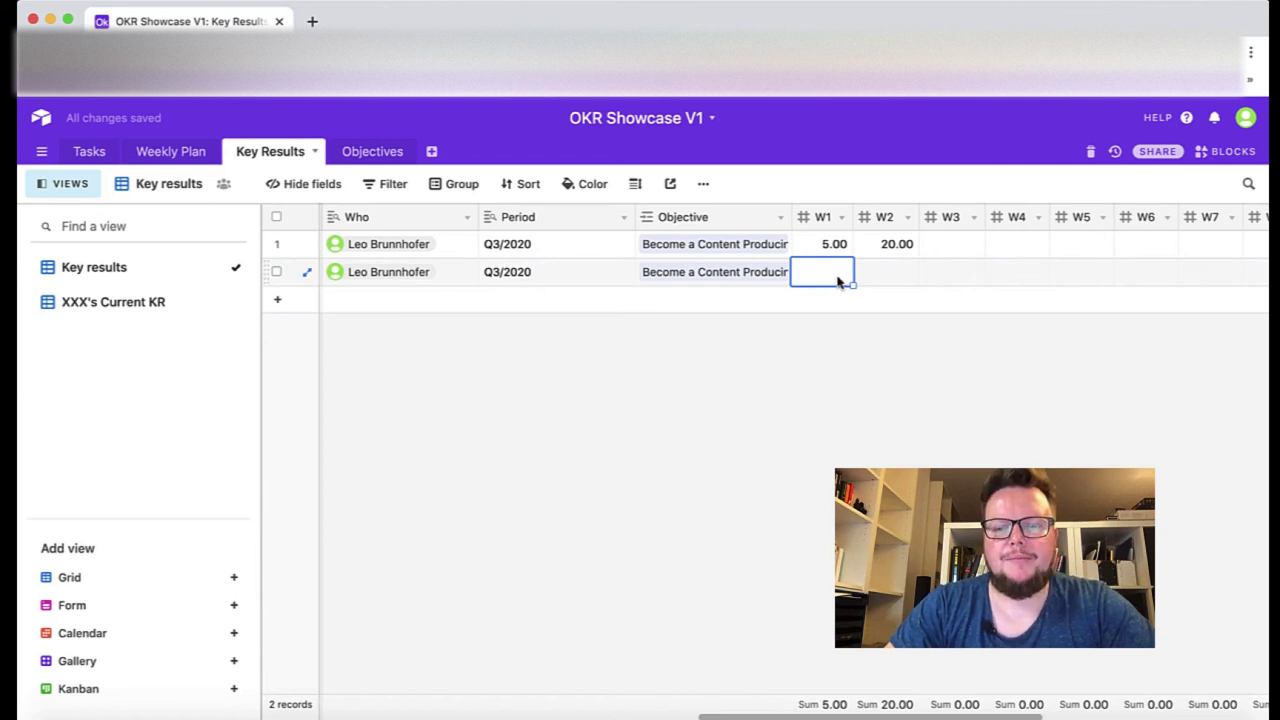
type("1")
left_click(898, 283)
type("0")
key("Tab")
scroll(900, 280, "left", 2)
scroll(734, 243, "left", 10)
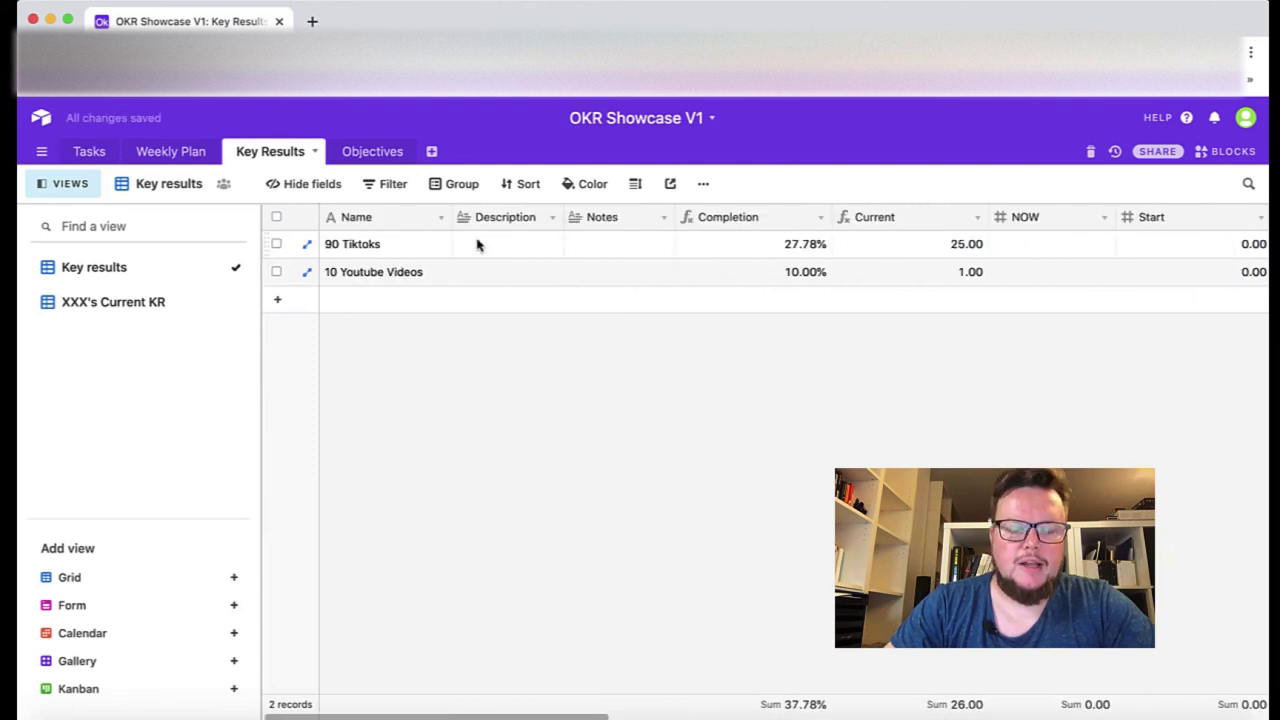
Check both key results in XXX's Current KR view, widen its Name column, then return to Key results.
left_click(103, 309)
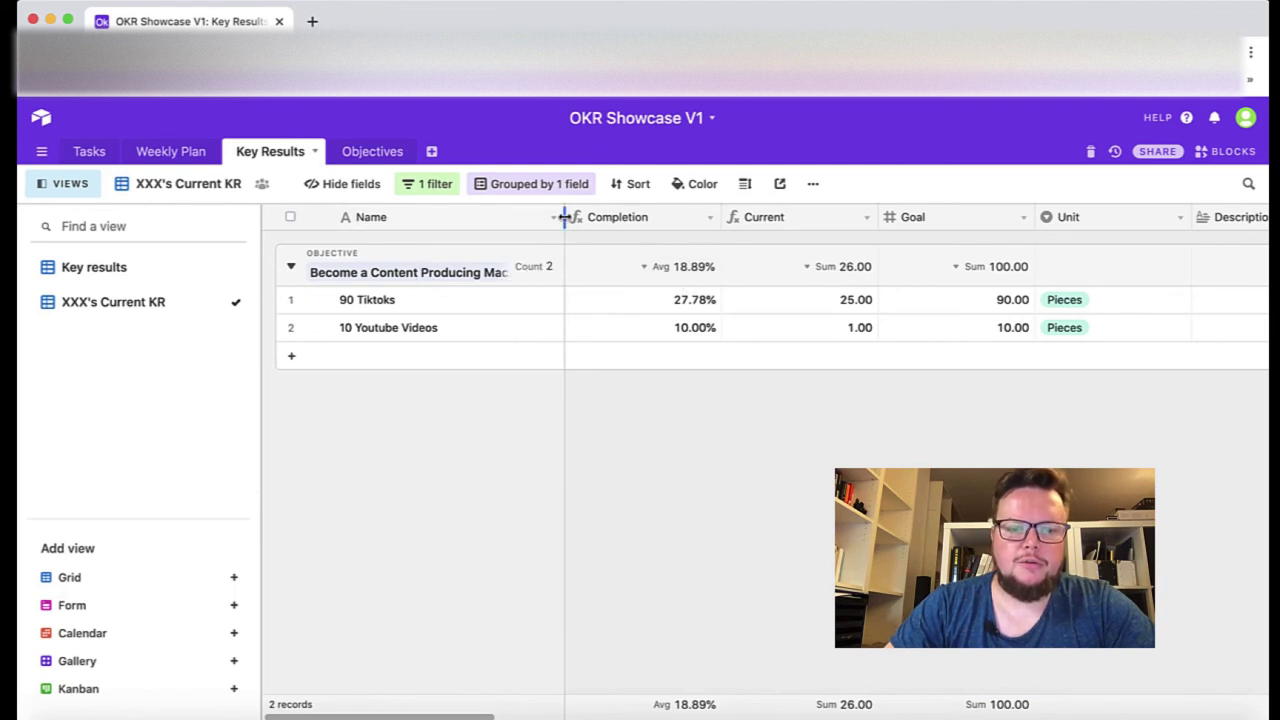
left_click_drag(564, 217, 605, 217)
left_click(605, 217)
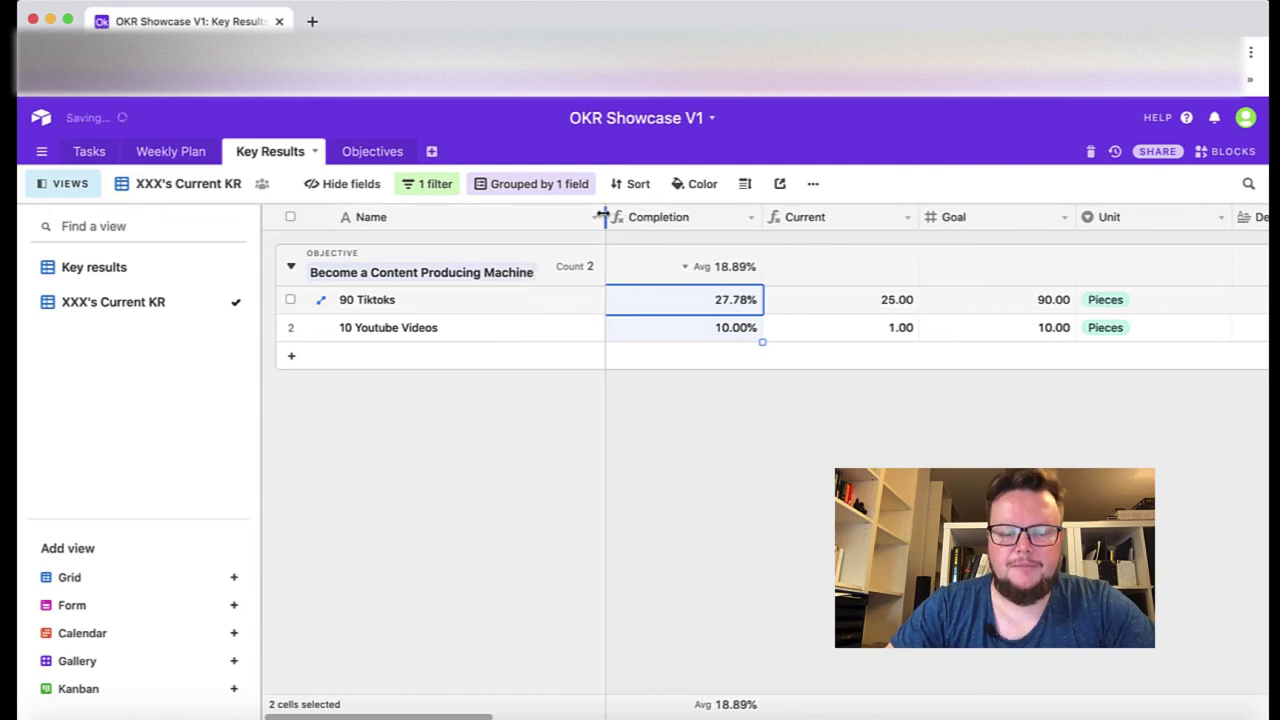
left_click(112, 267)
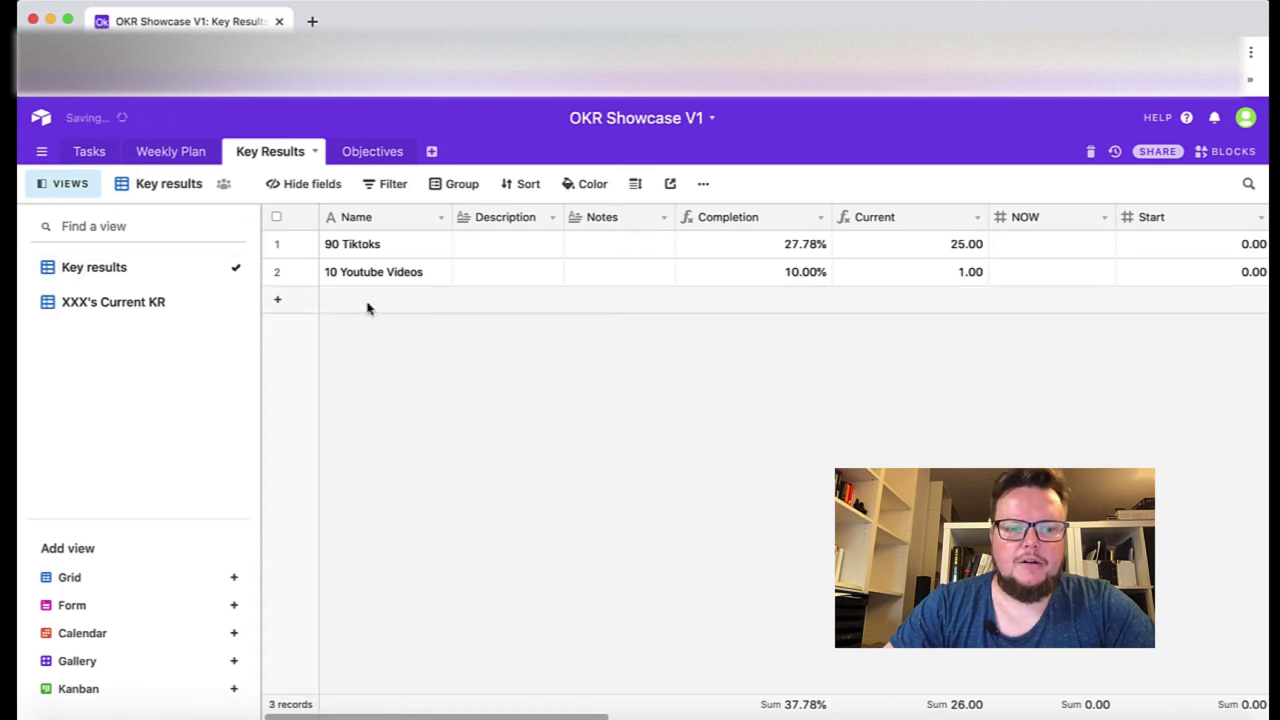
Add key result 'Loose 5 Kilos' with start 85, goal 80, and unit Kilos.
left_click(366, 300)
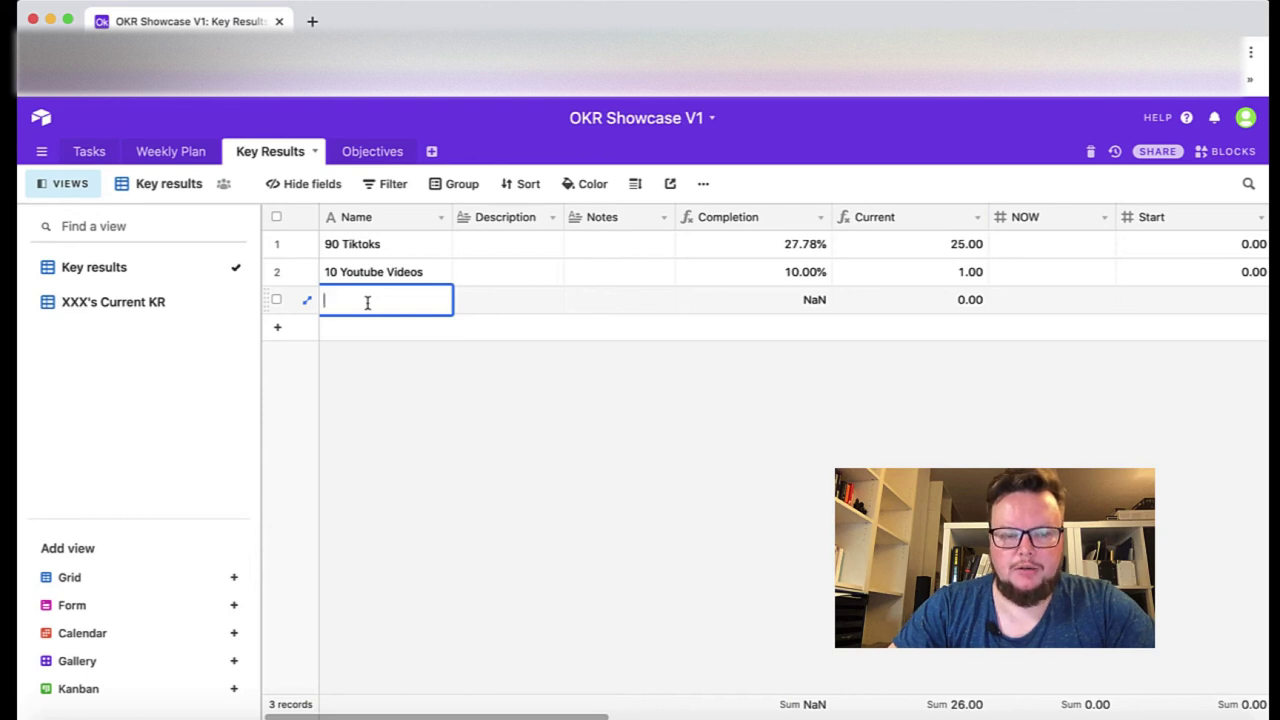
type("Lo")
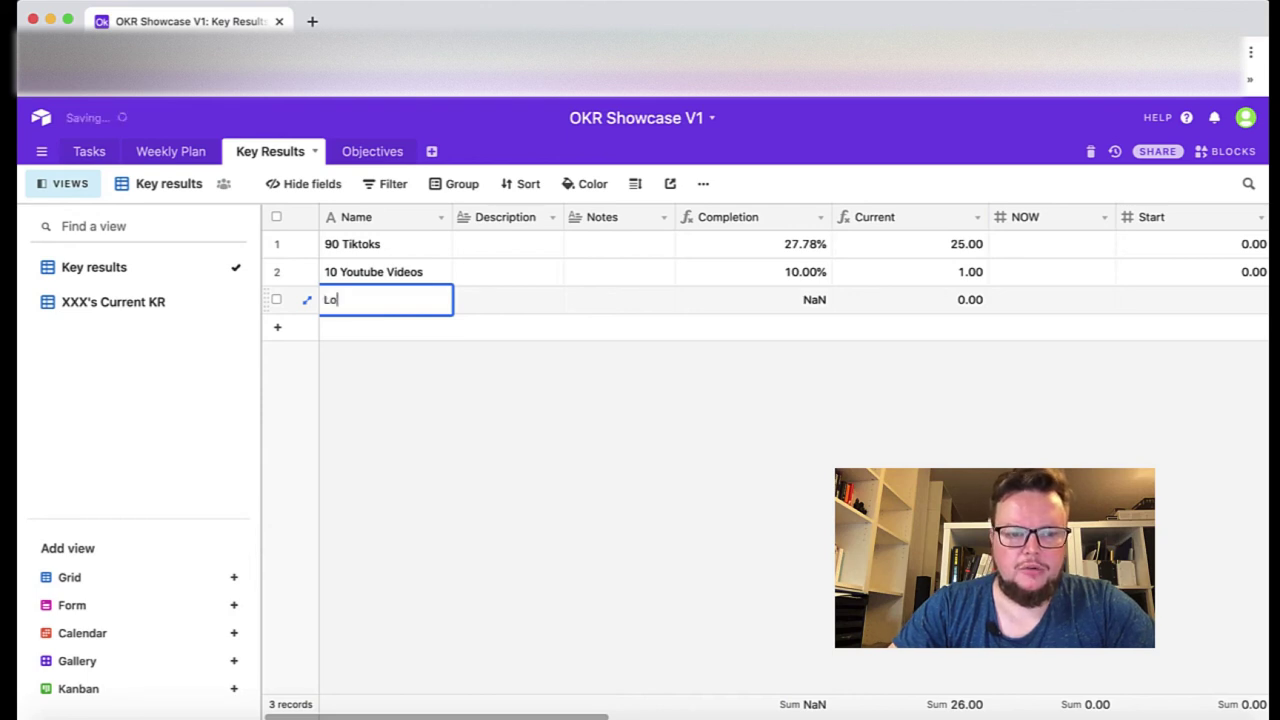
type("ose 5 Kilo")
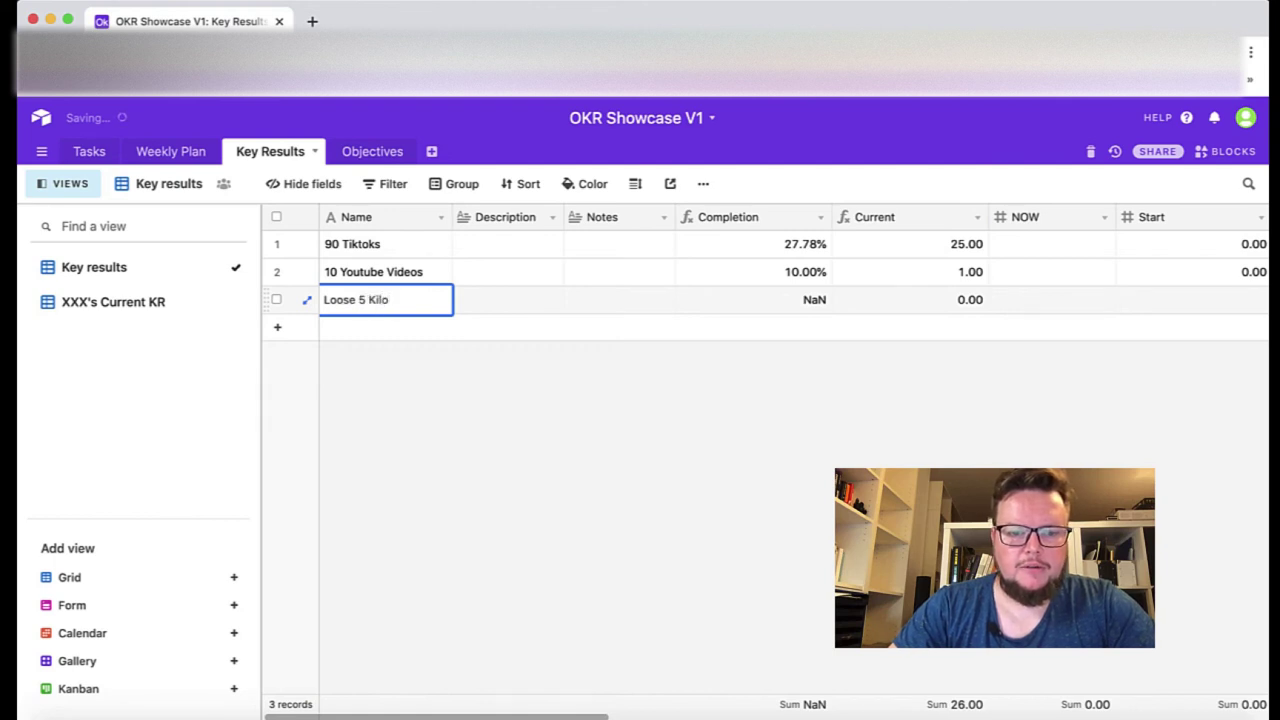
key("Tab")
key("Tab")
key("Tab")
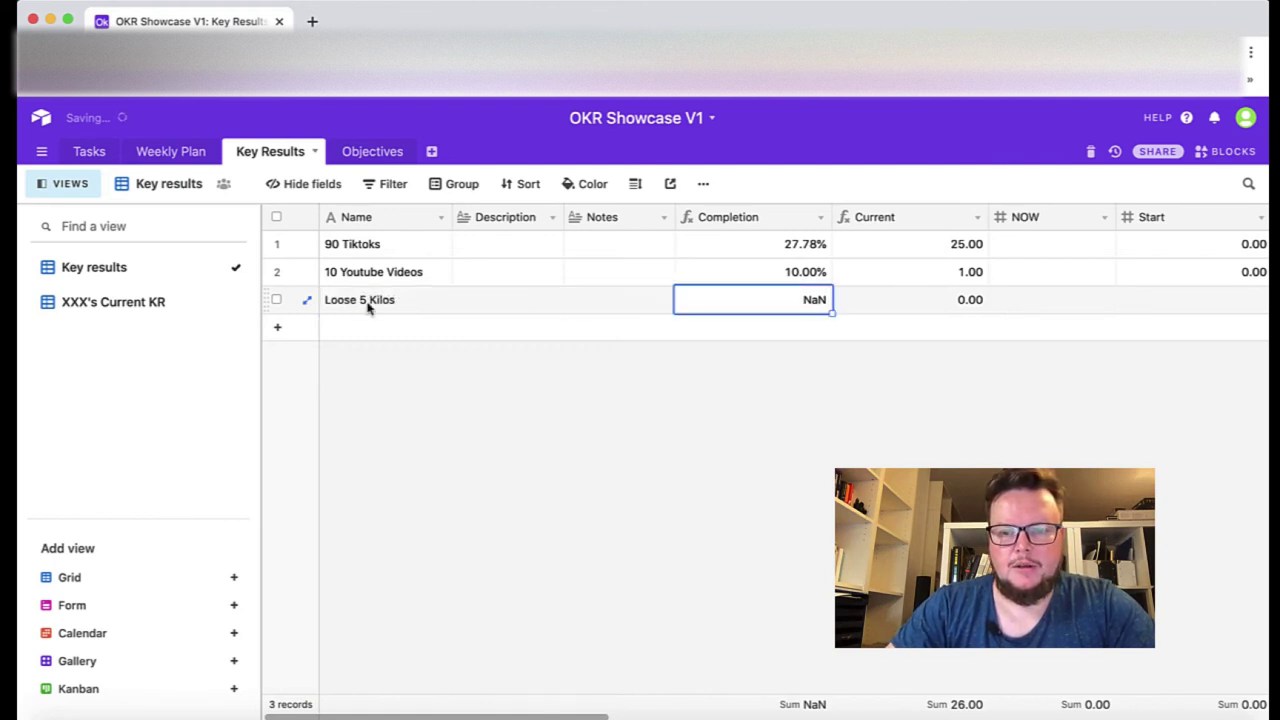
scroll(734, 305, "right", 5)
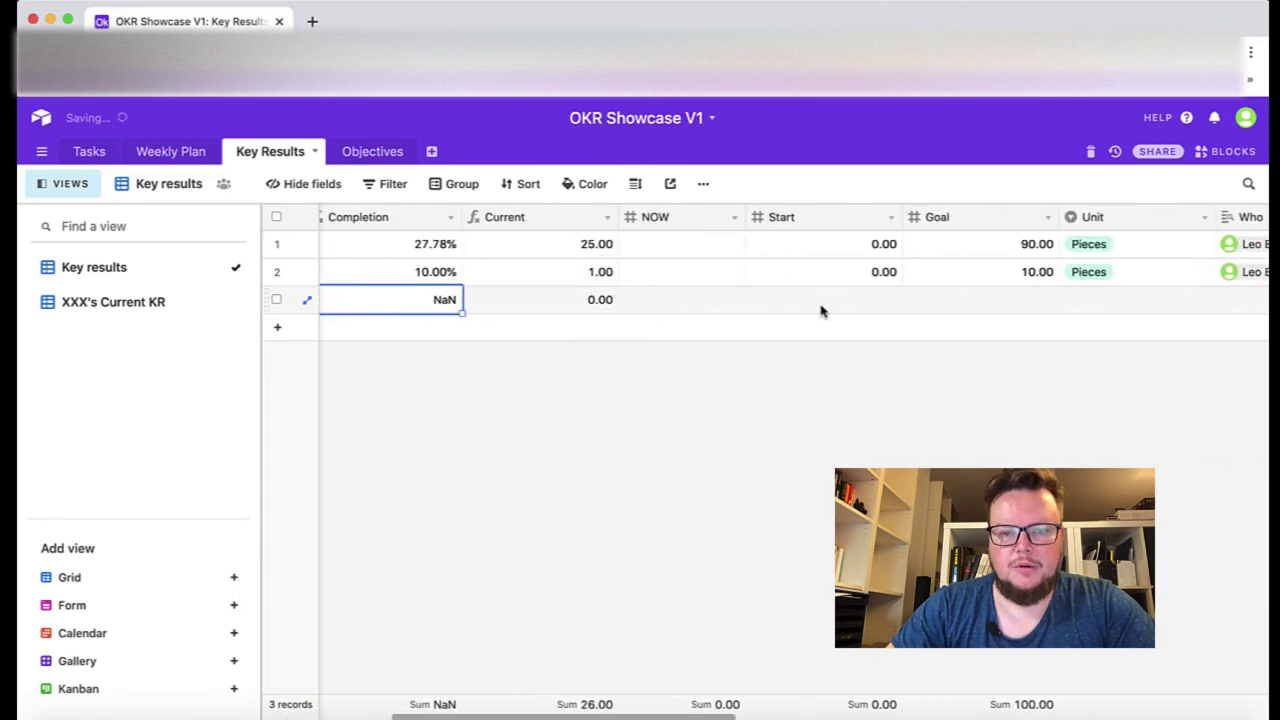
left_click(846, 303)
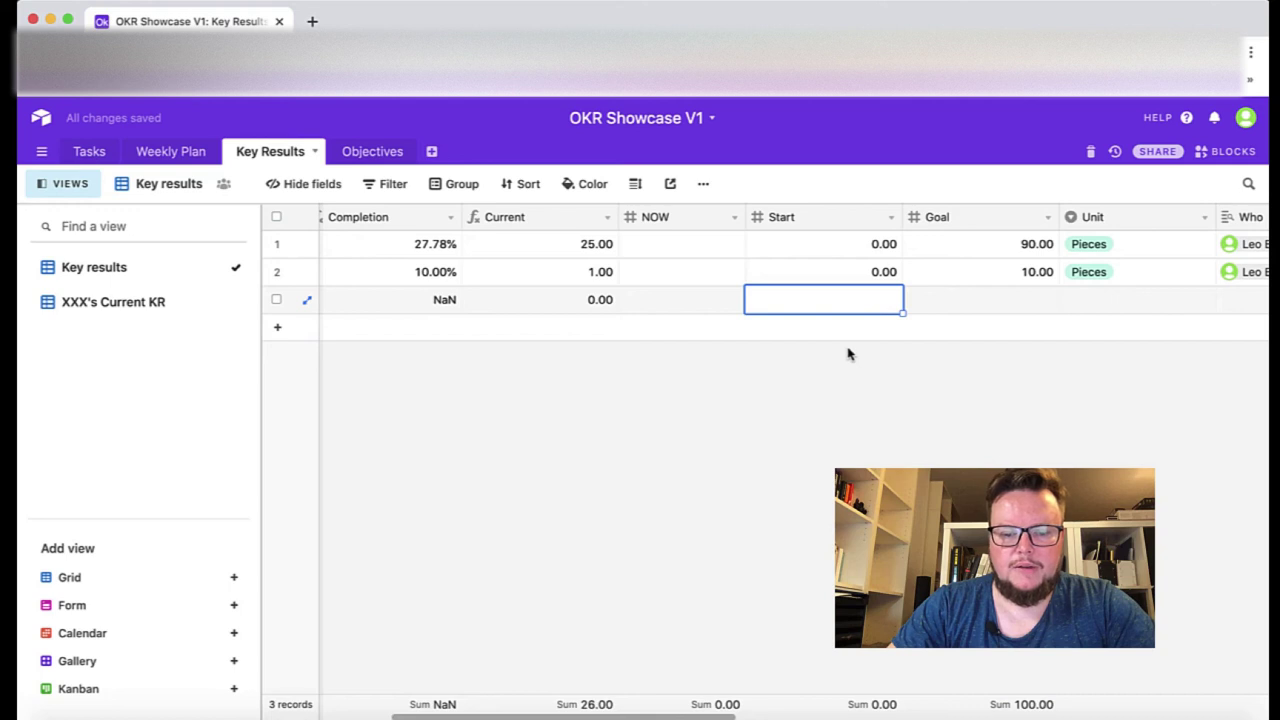
type("85")
key("Tab")
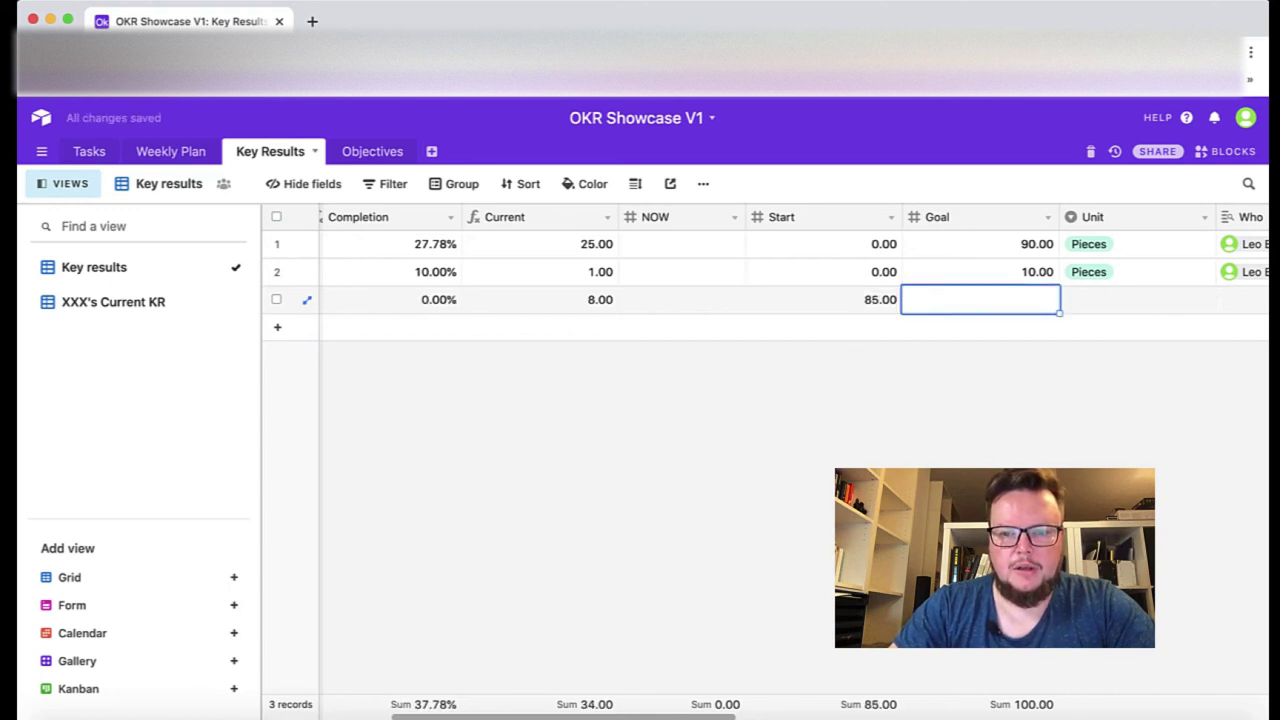
type("80")
key("Tab")
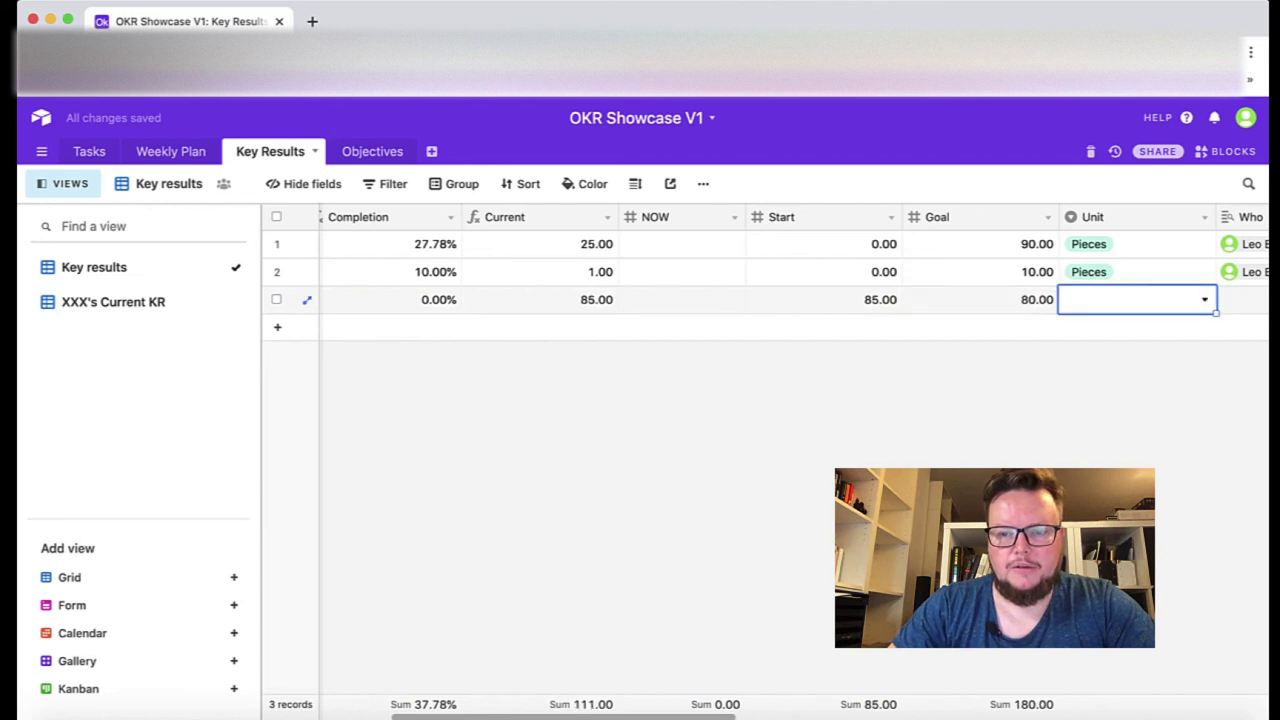
left_click(1086, 355)
Link Loose 5 Kilos to the Healthier Lifestyle objective.
scroll(983, 297, "right", 5)
left_click(983, 297)
left_click(984, 300)
left_click(930, 196)
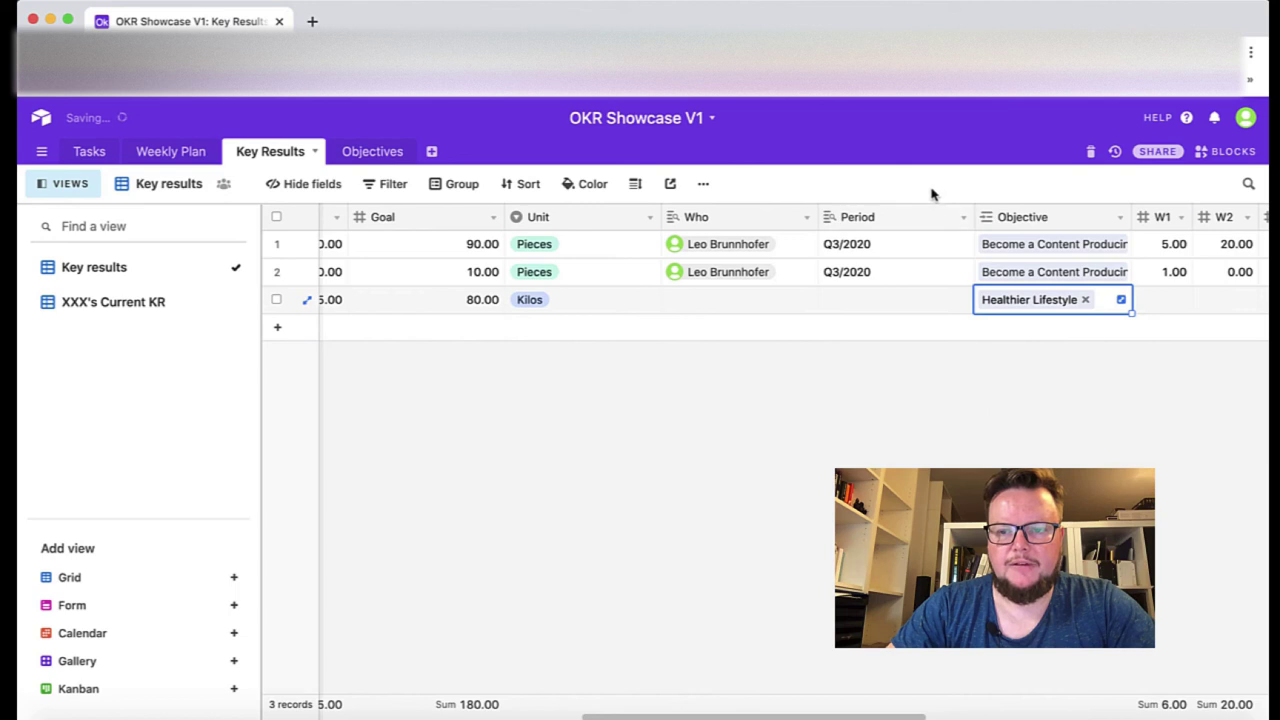
Record a current weight of 83 in NOW and switch to XXX's Current KR view.
scroll(878, 300, "left", 10)
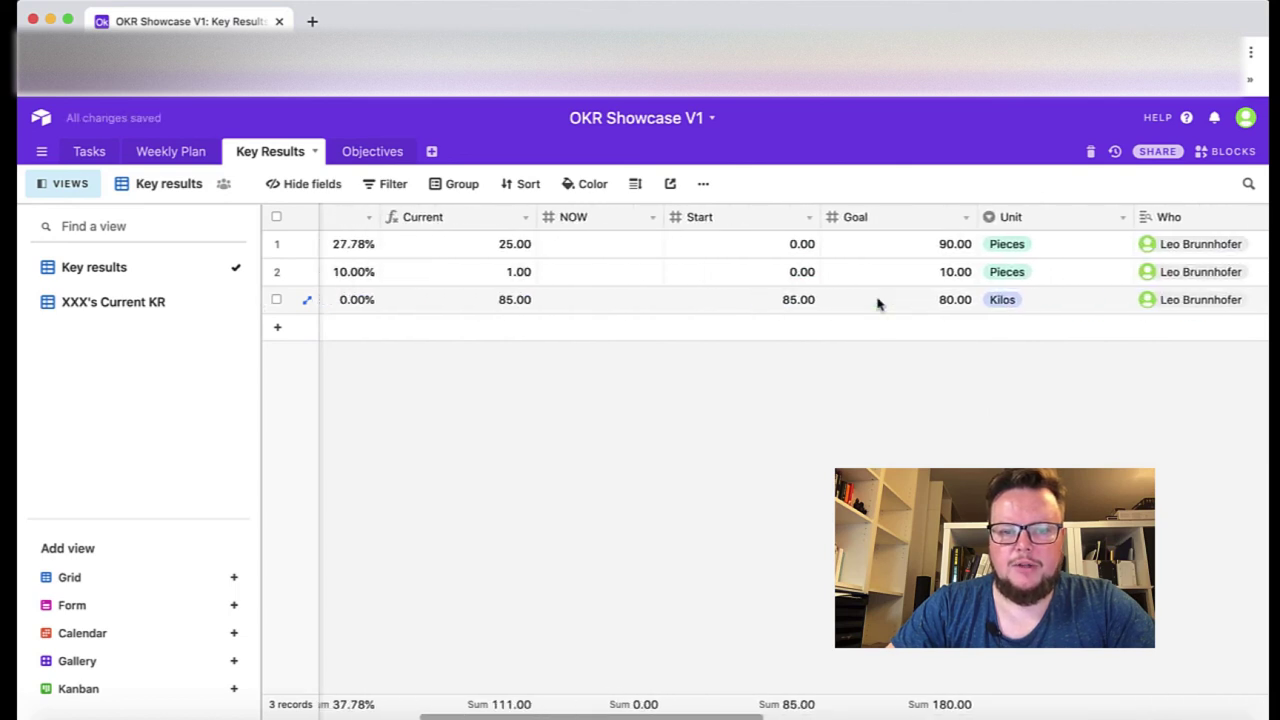
left_click(617, 302)
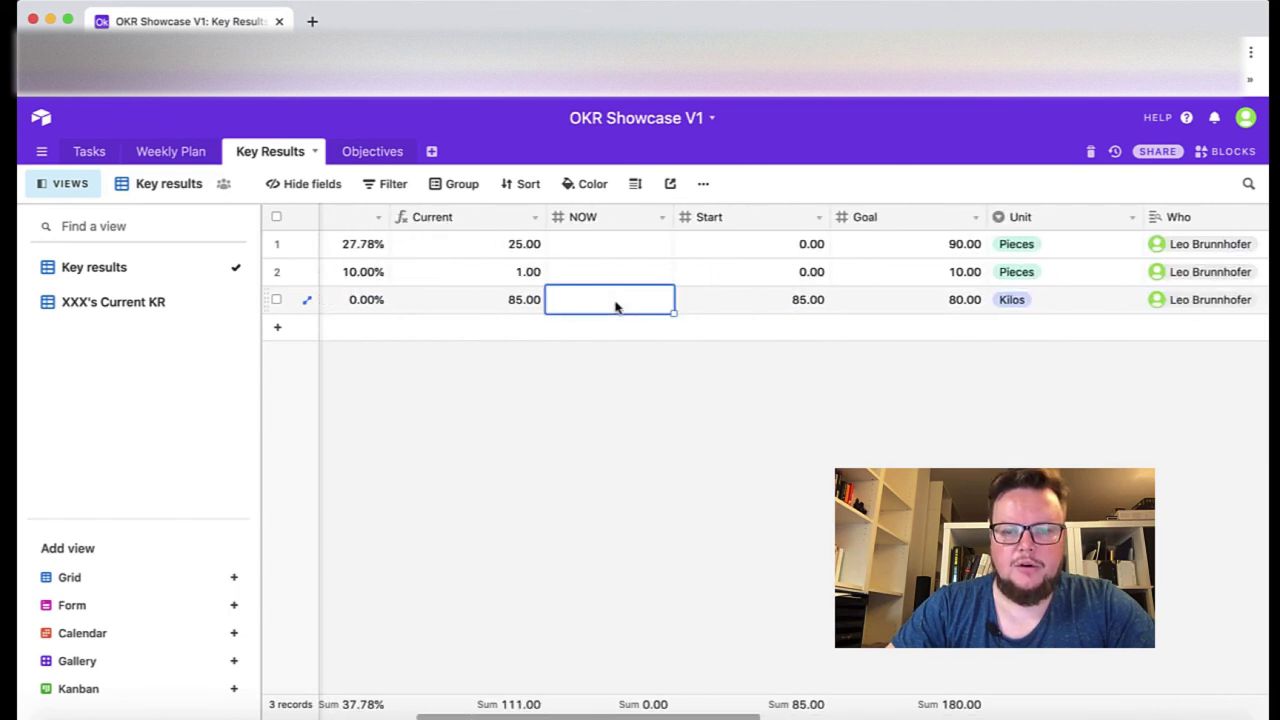
scroll(616, 307, "left", 10)
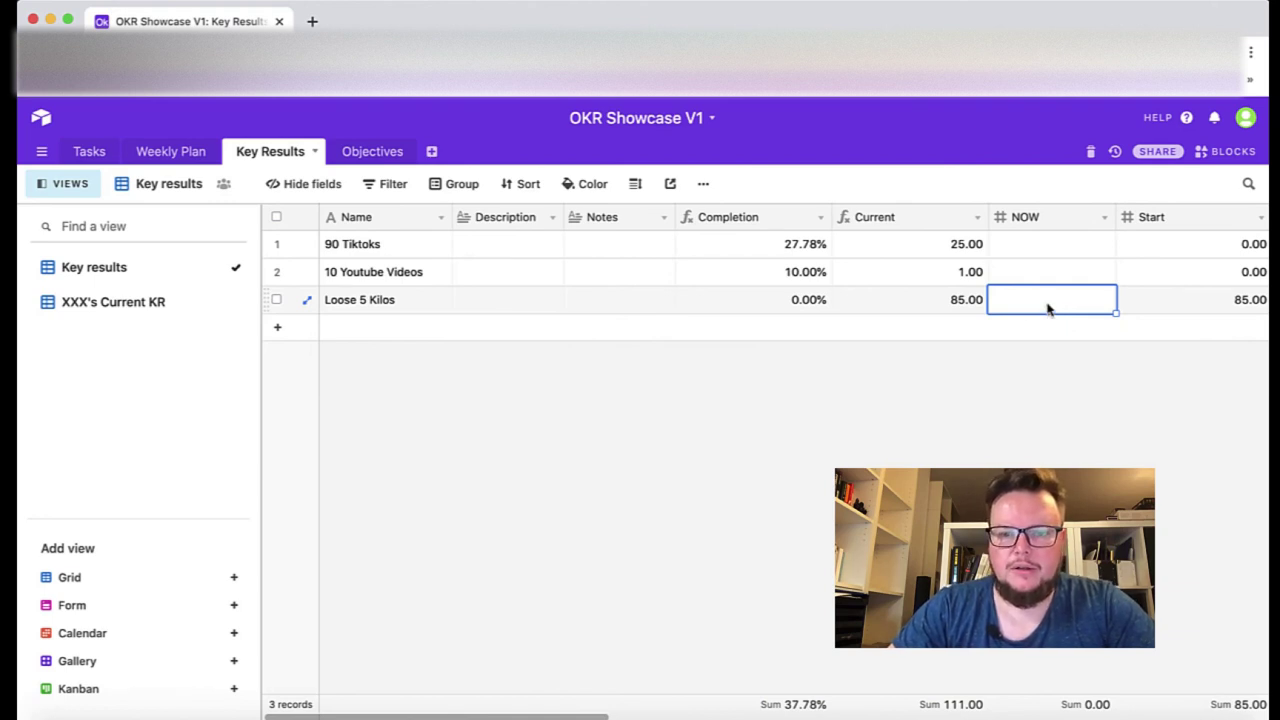
scroll(951, 306, "right", 5)
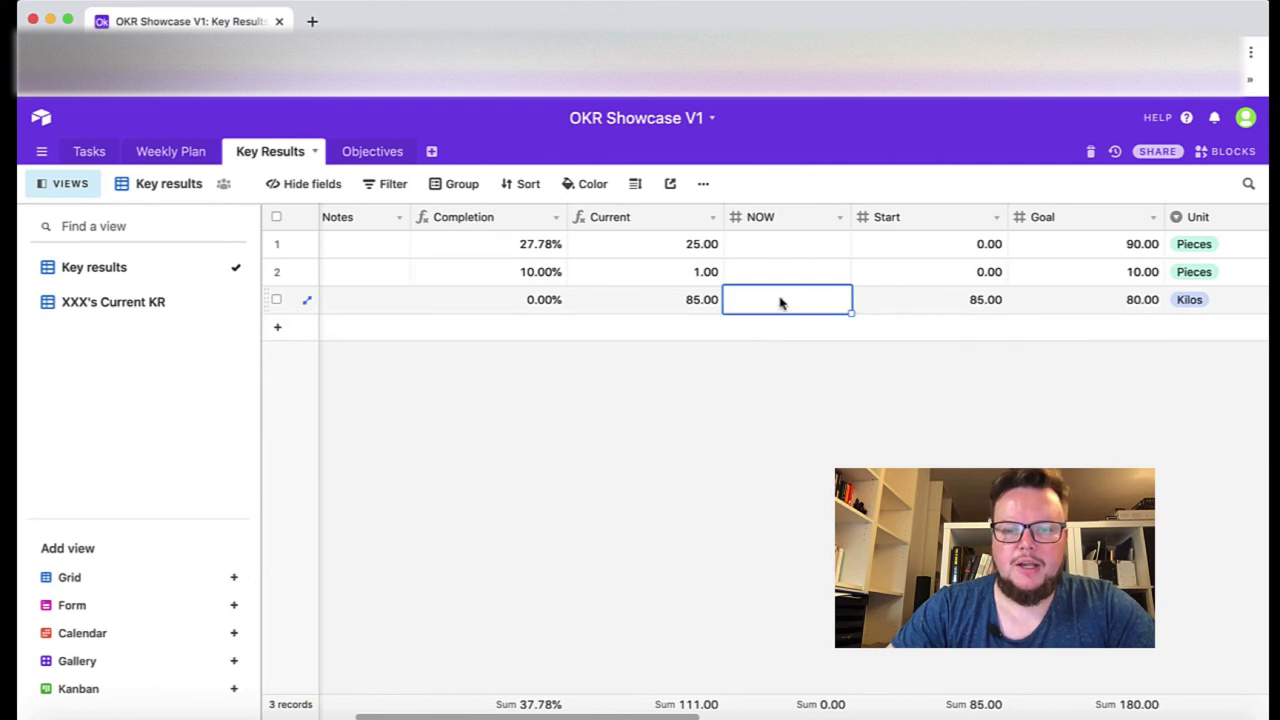
scroll(781, 303, "left", 2)
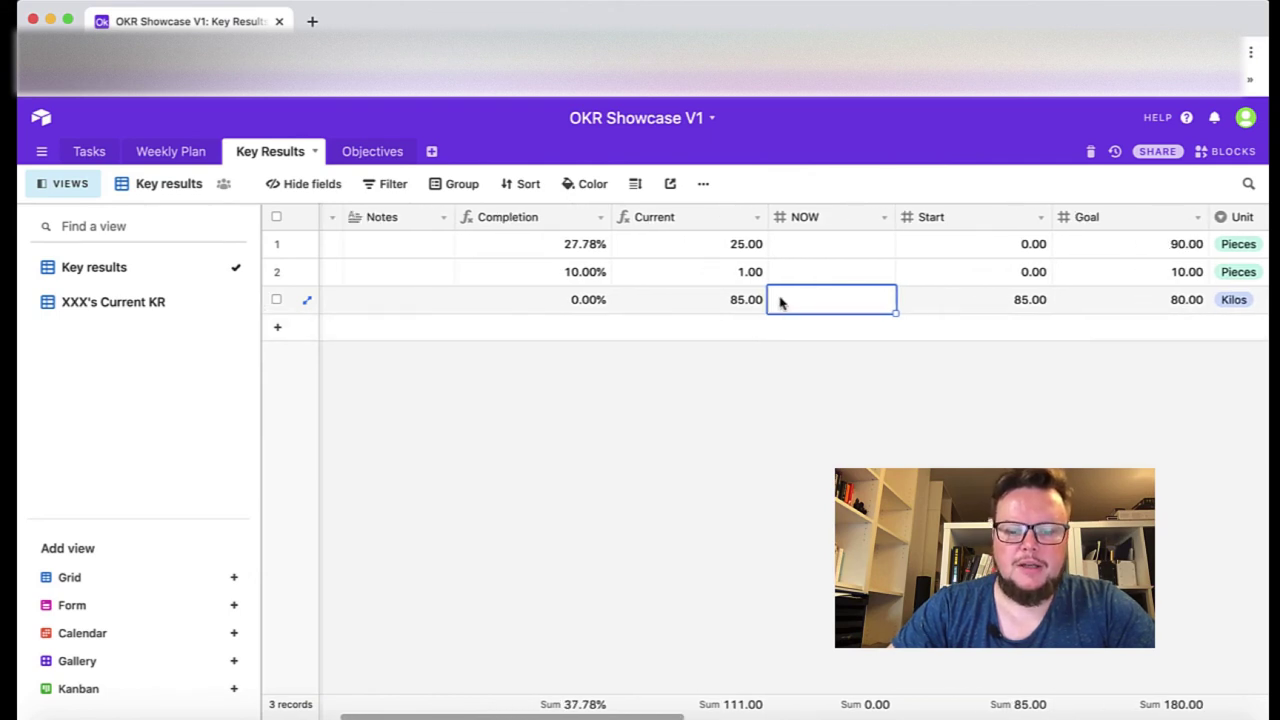
type("83")
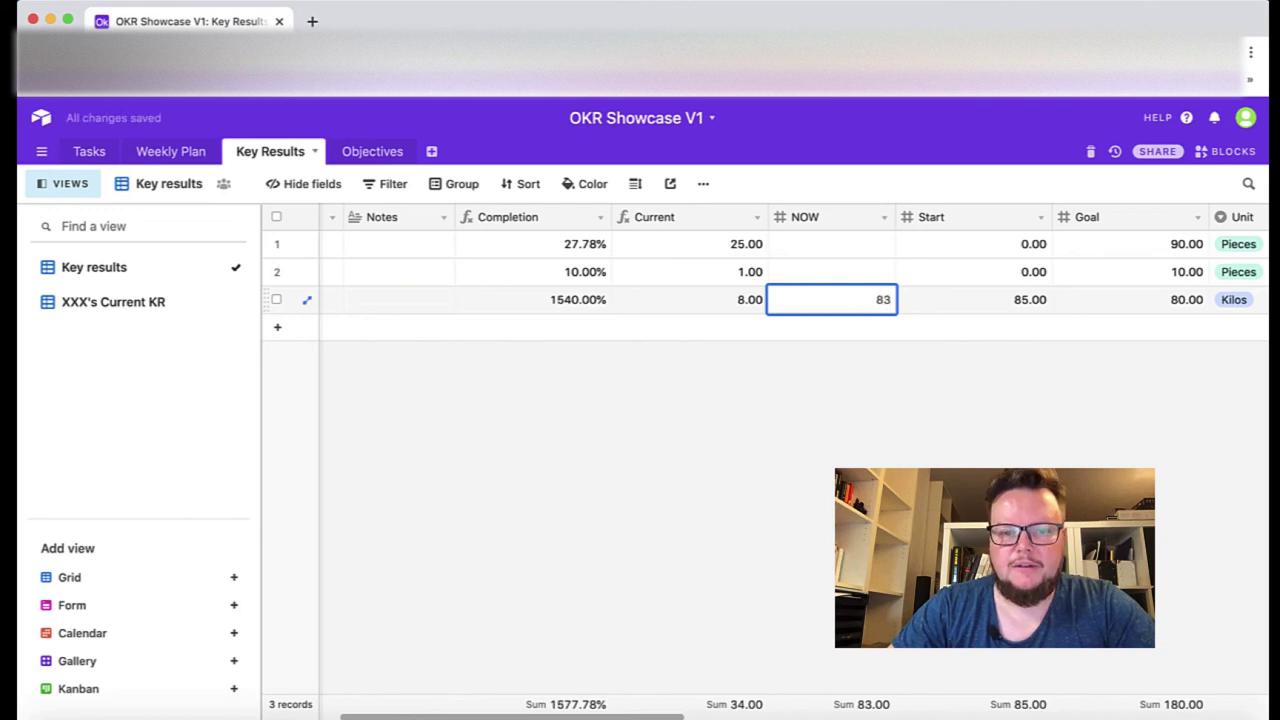
key("Return")
left_click(720, 362)
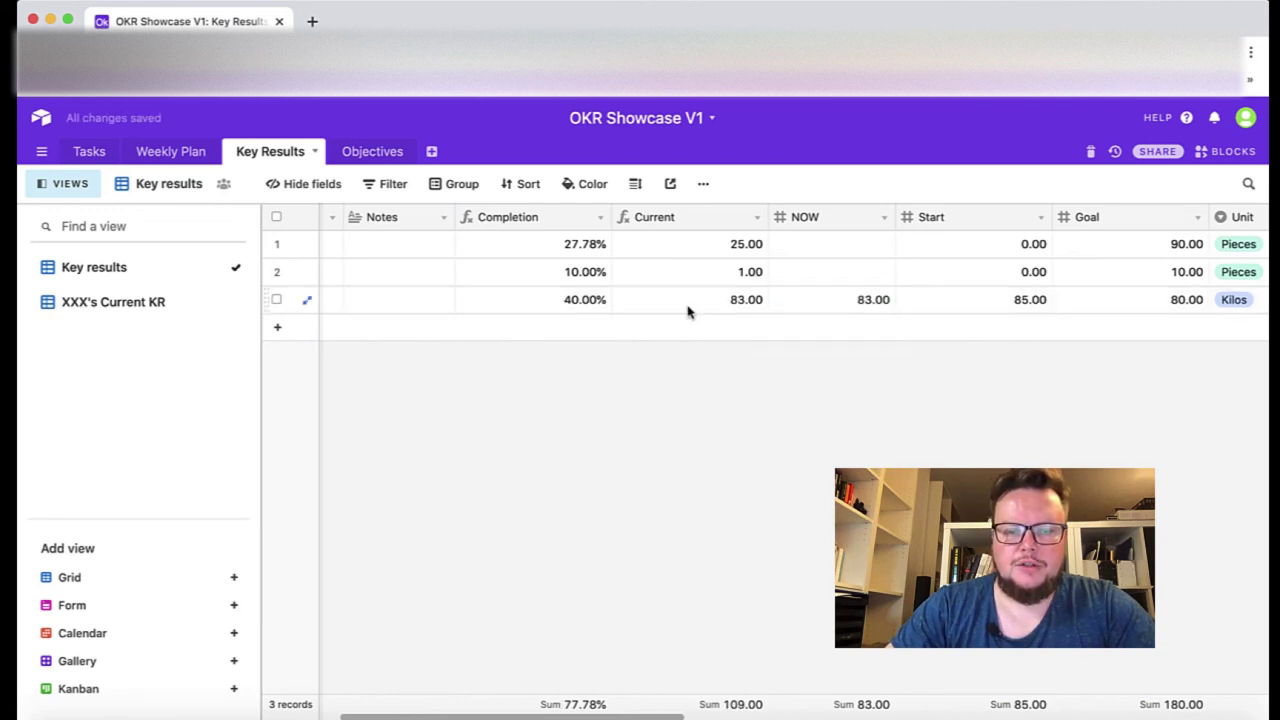
scroll(687, 311, "left", 3)
left_click(119, 306)
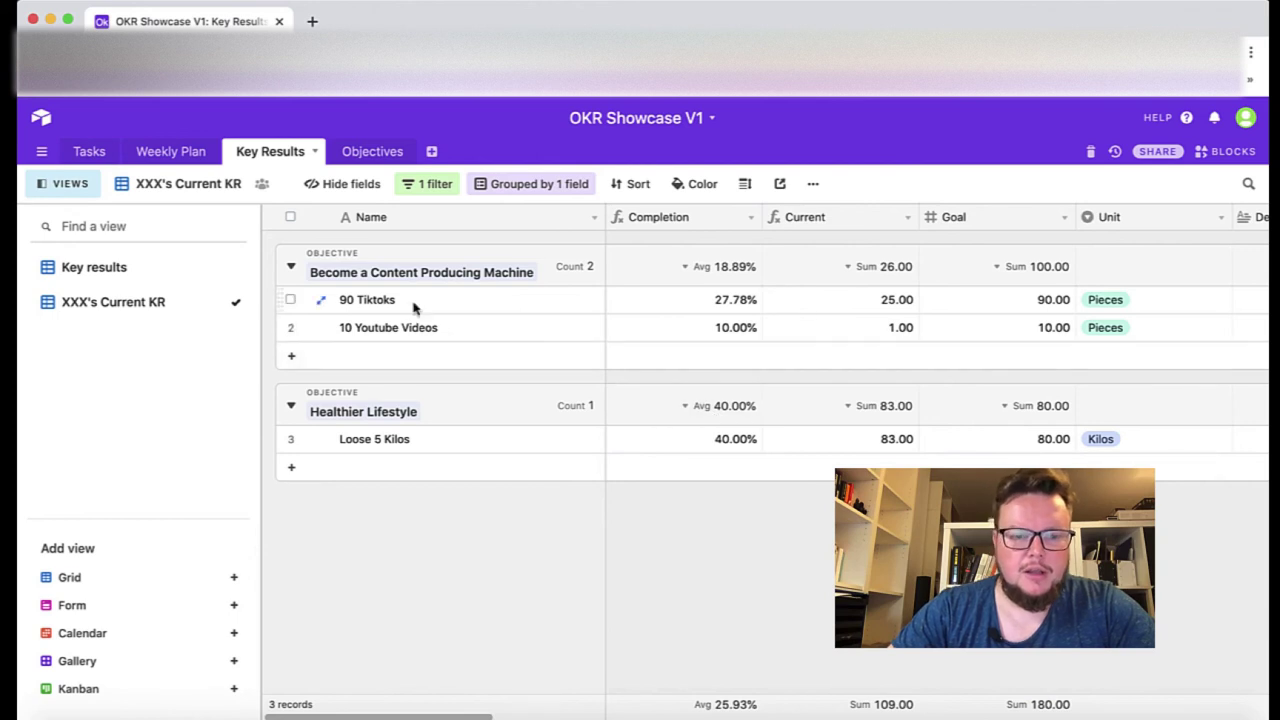
Switch to the plain Key results grid view listing all three key results.
left_click(118, 270)
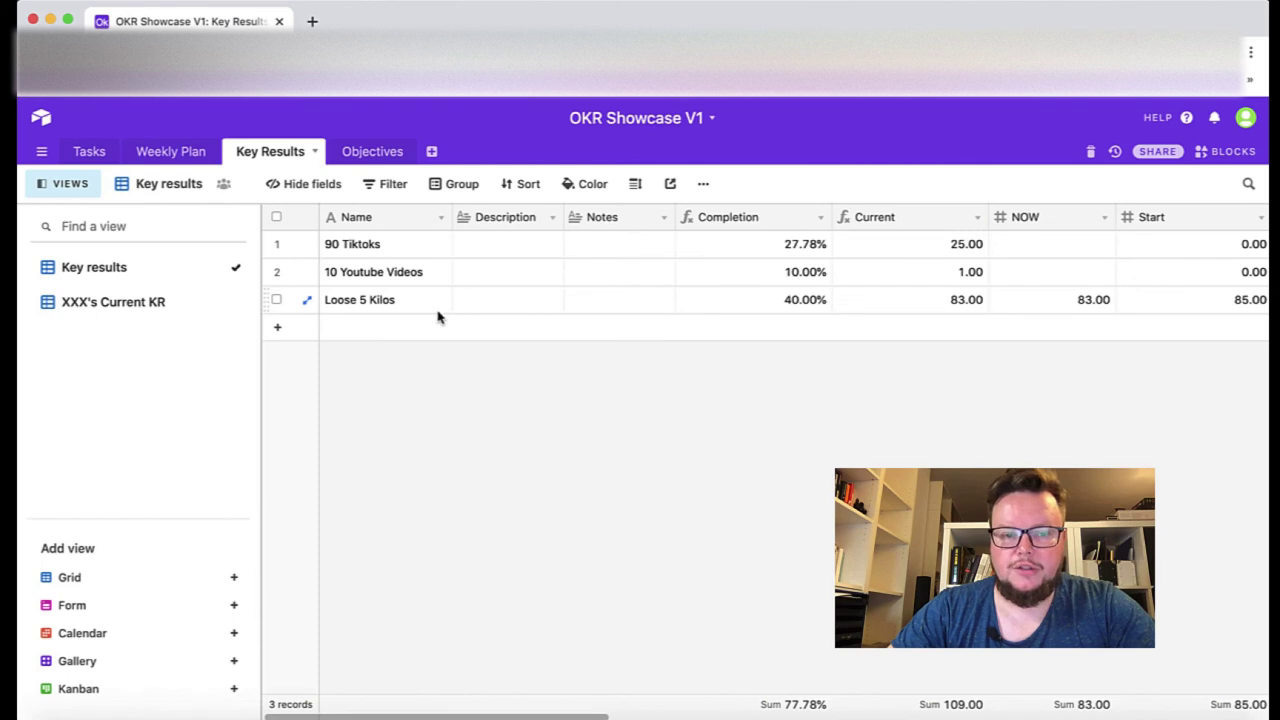
Add a new key result row named '20 Videos for Course'.
left_click(375, 333)
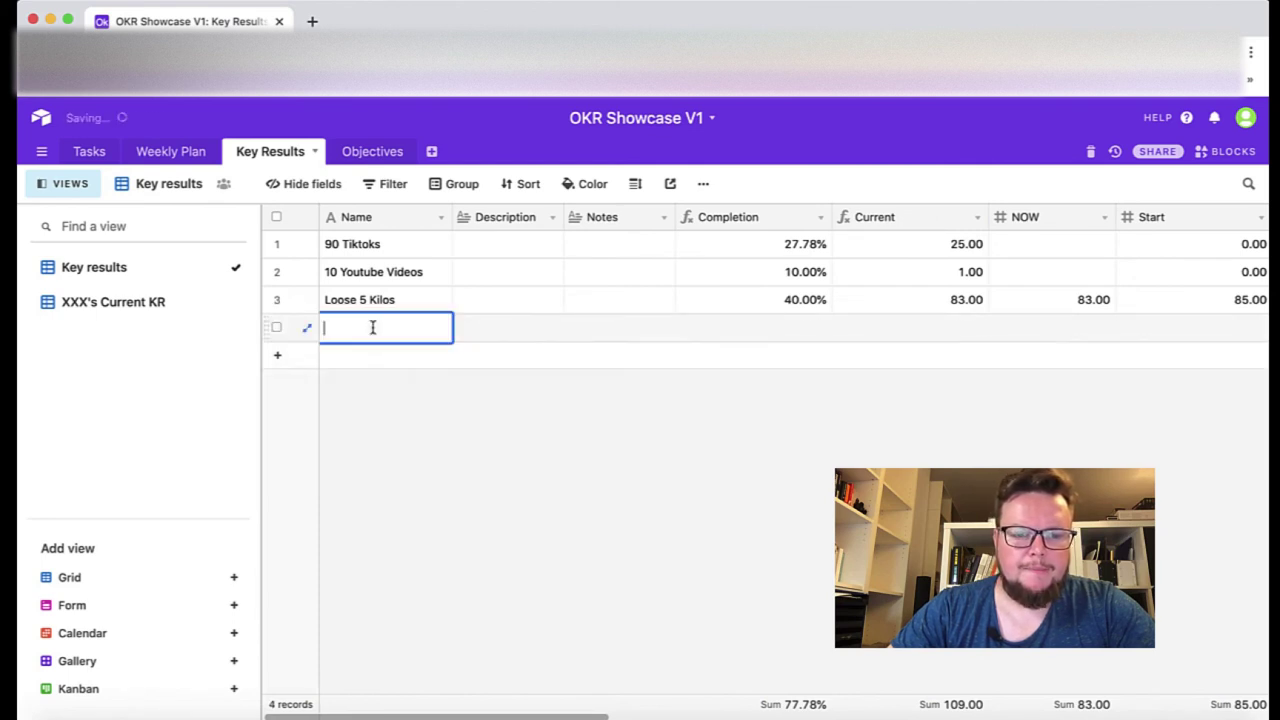
left_click(360, 155)
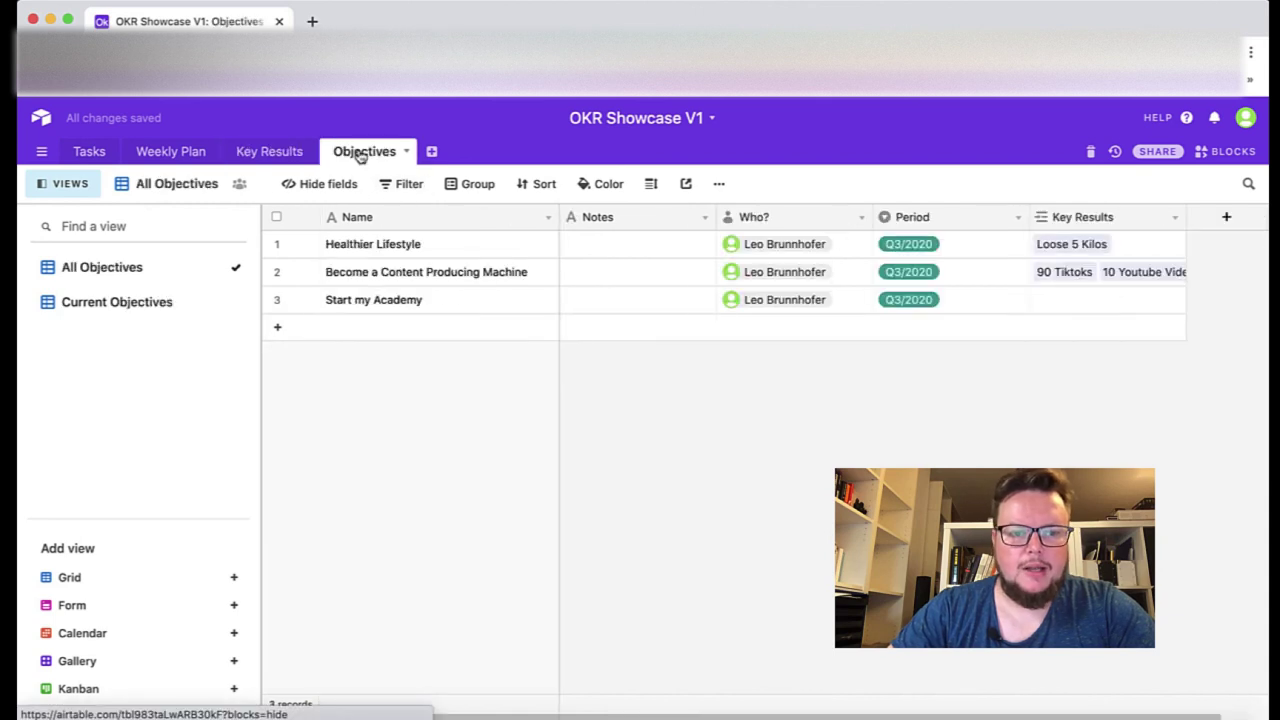
left_click(264, 154)
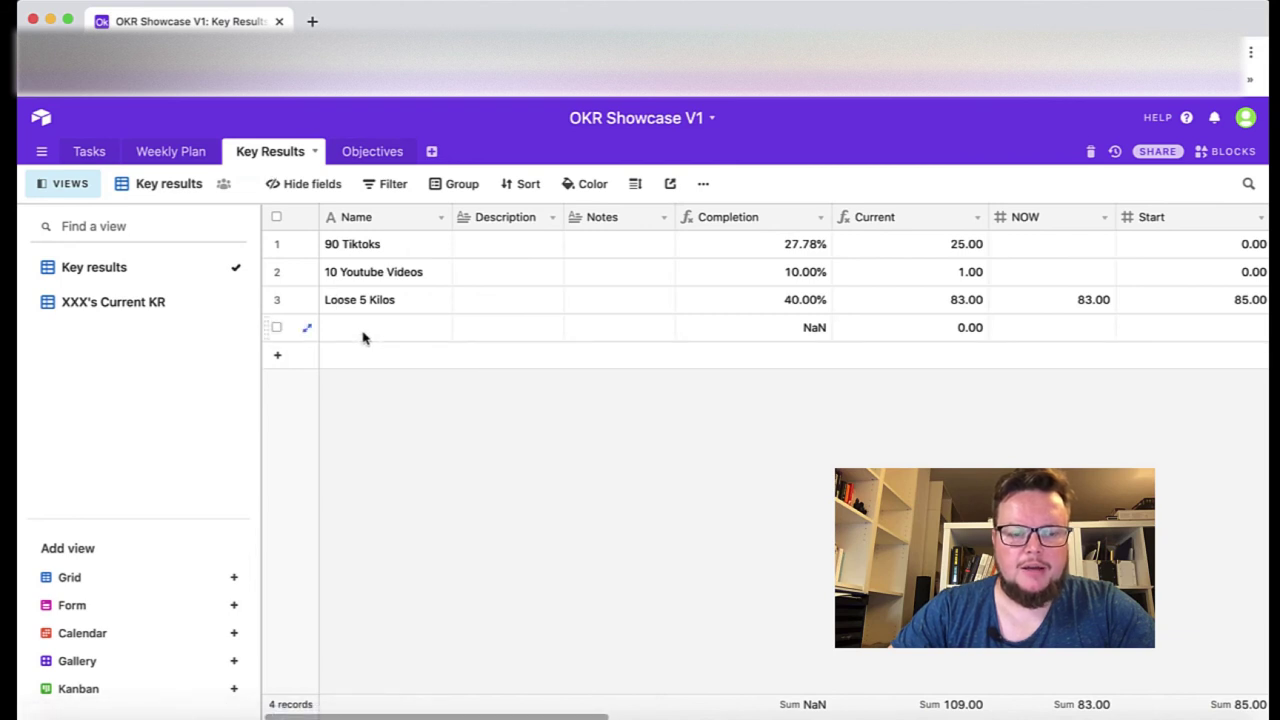
left_click(363, 337)
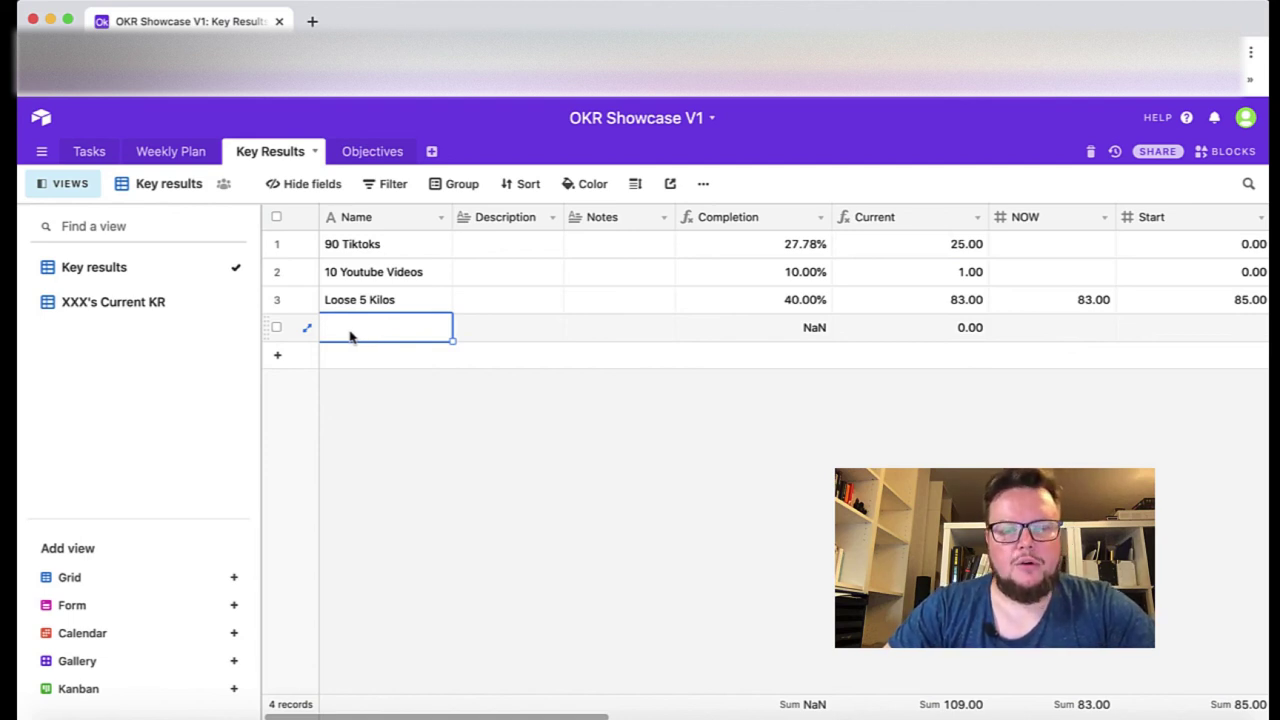
double_click(350, 334)
type("20 Videos for Course")
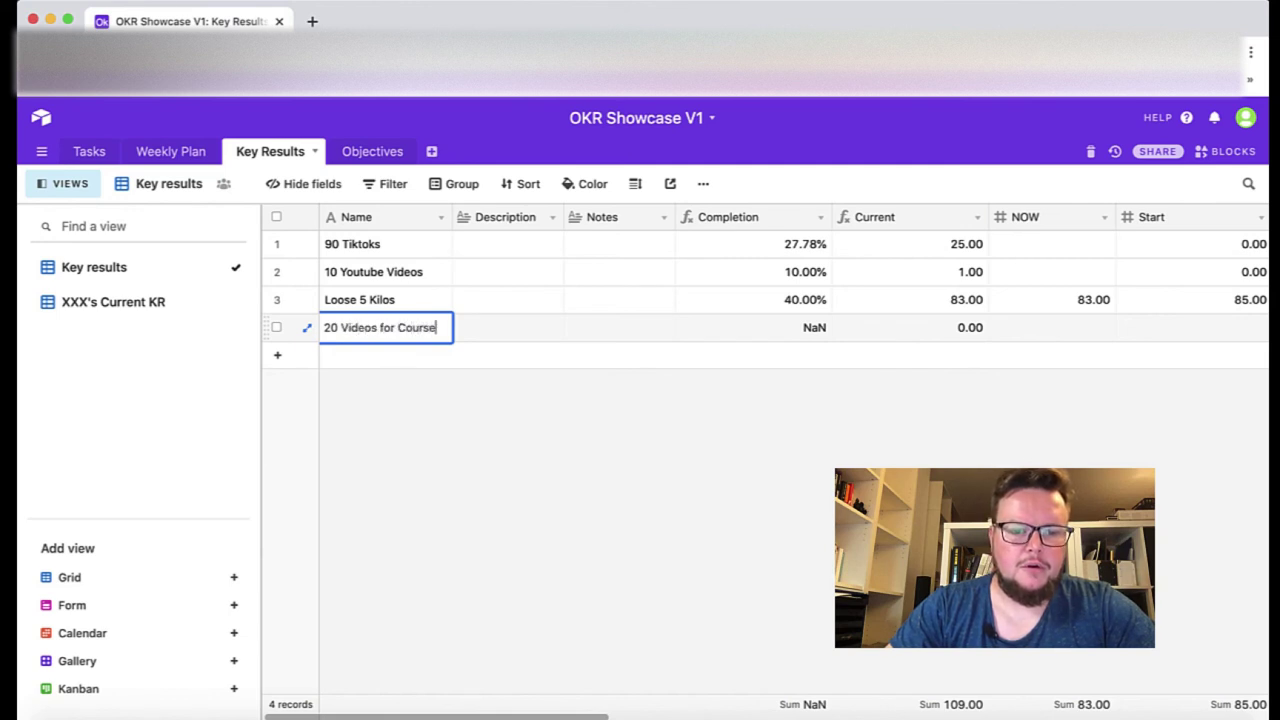
key("Tab")
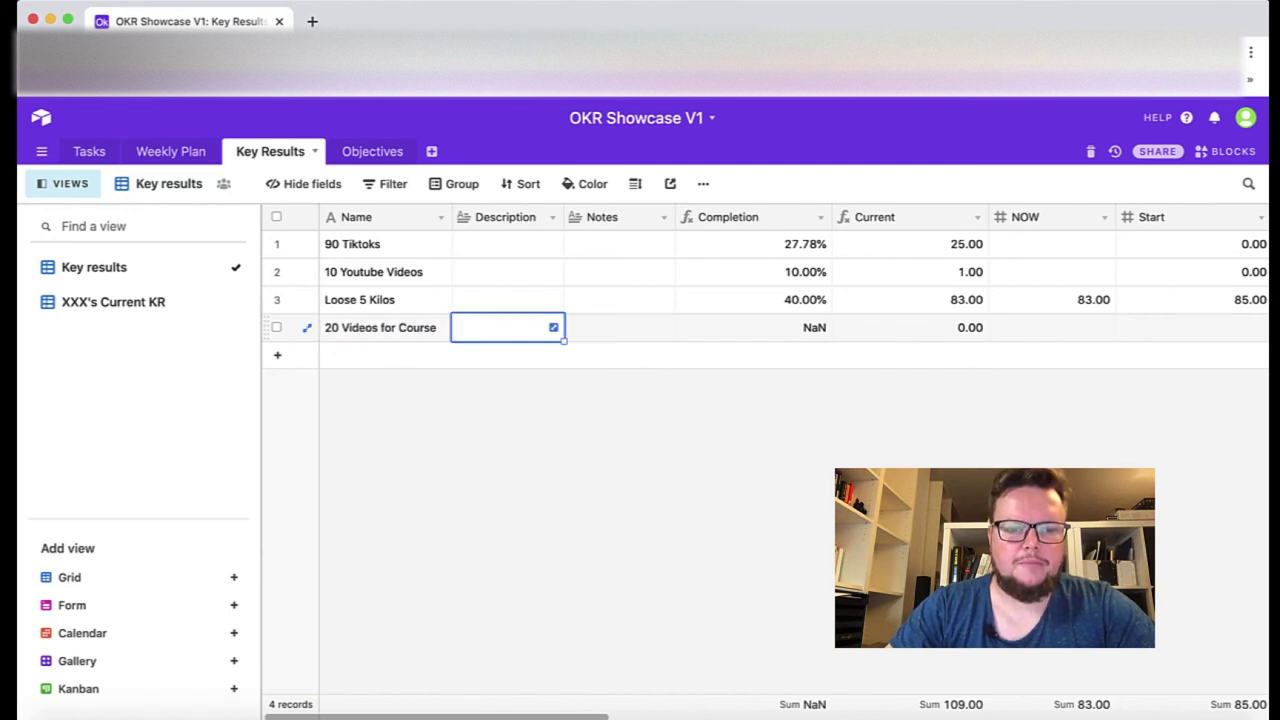
Link the new key result to the Start my Academy objective.
key("Tab")
key("Tab")
key("Tab")
key("Tab")
scroll(891, 300, "right", 5)
scroll(893, 302, "right", 5)
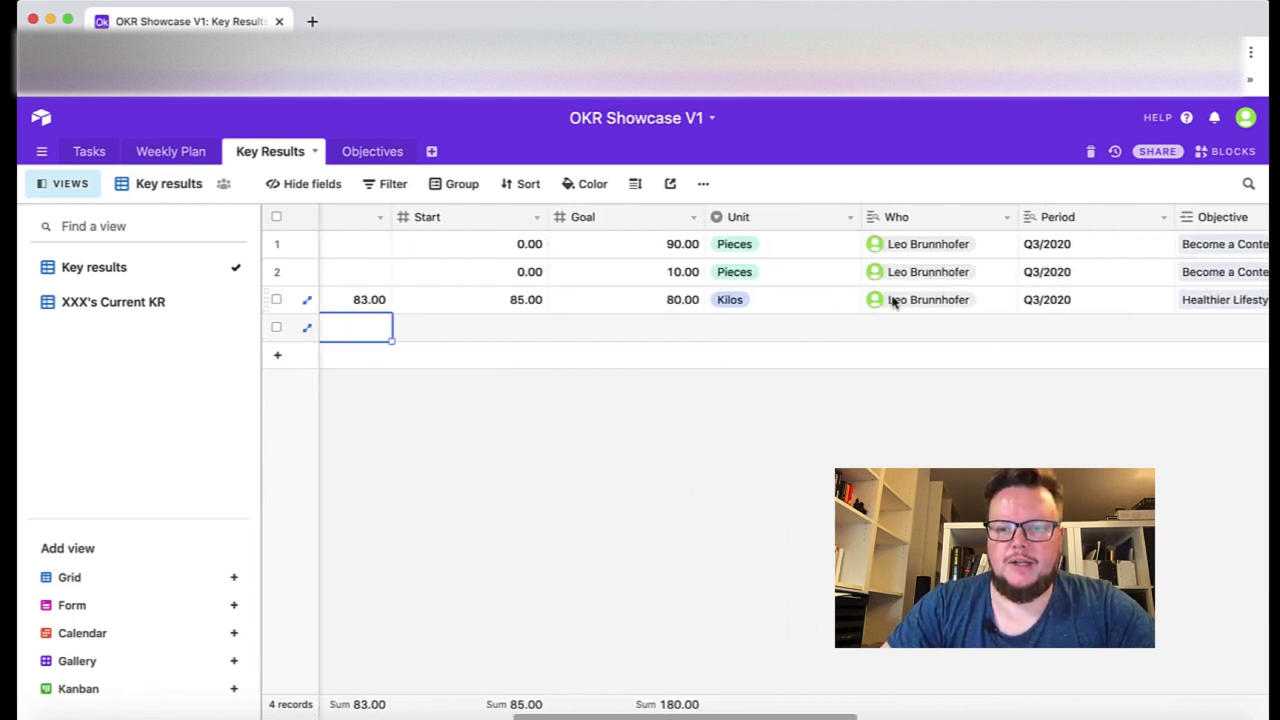
left_click(1207, 331)
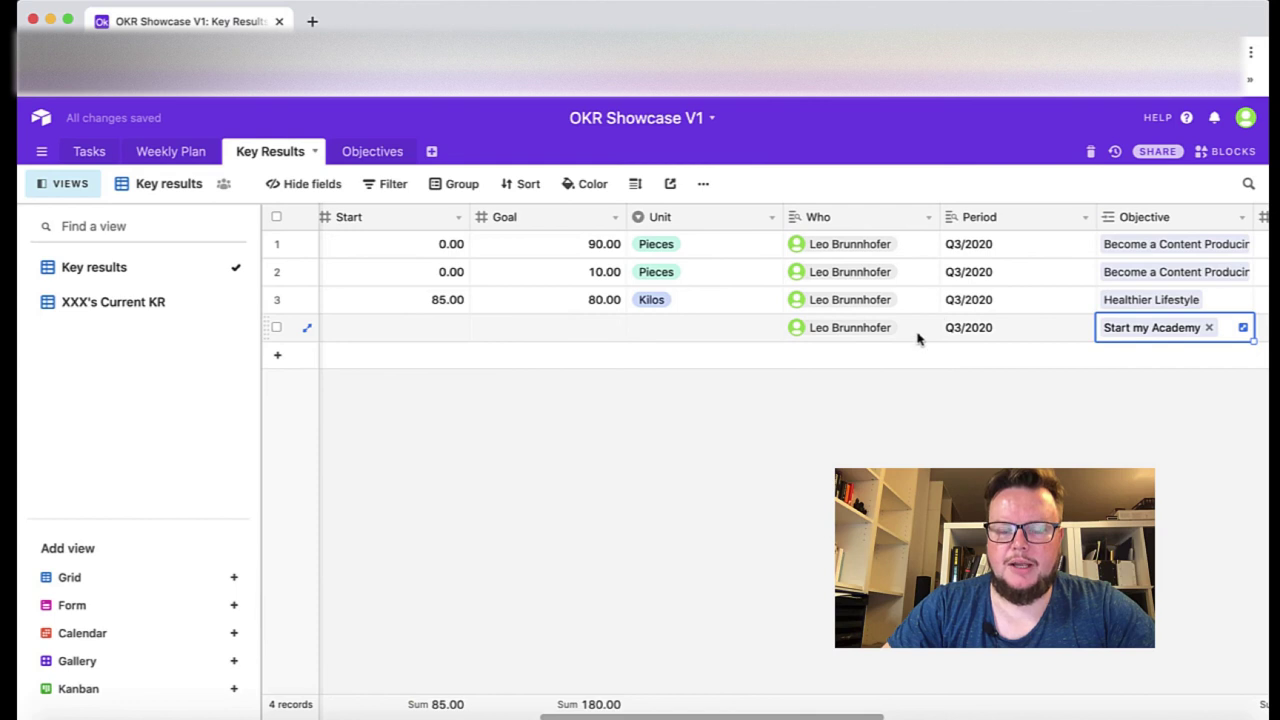
scroll(917, 337, "left", 3)
scroll(937, 331, "left", 1)
scroll(751, 323, "left", 4)
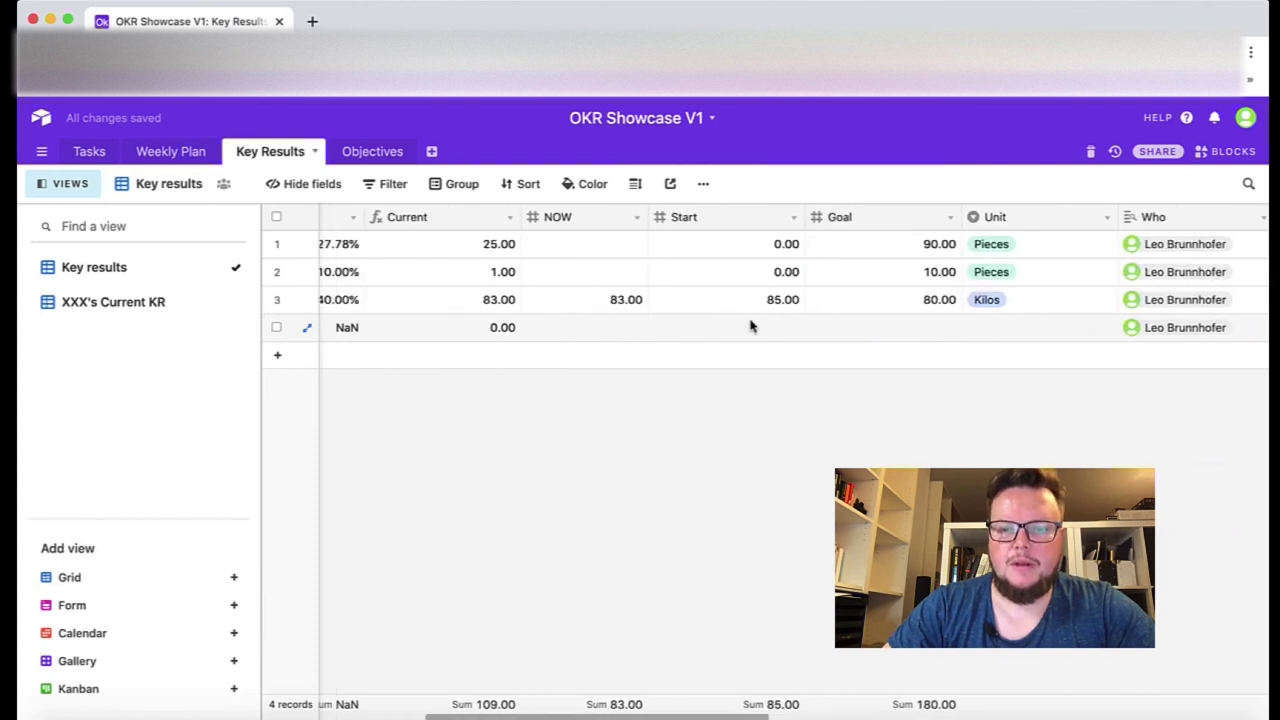
Leave the new row's NOW value empty after briefly entering 0.
left_click(822, 333)
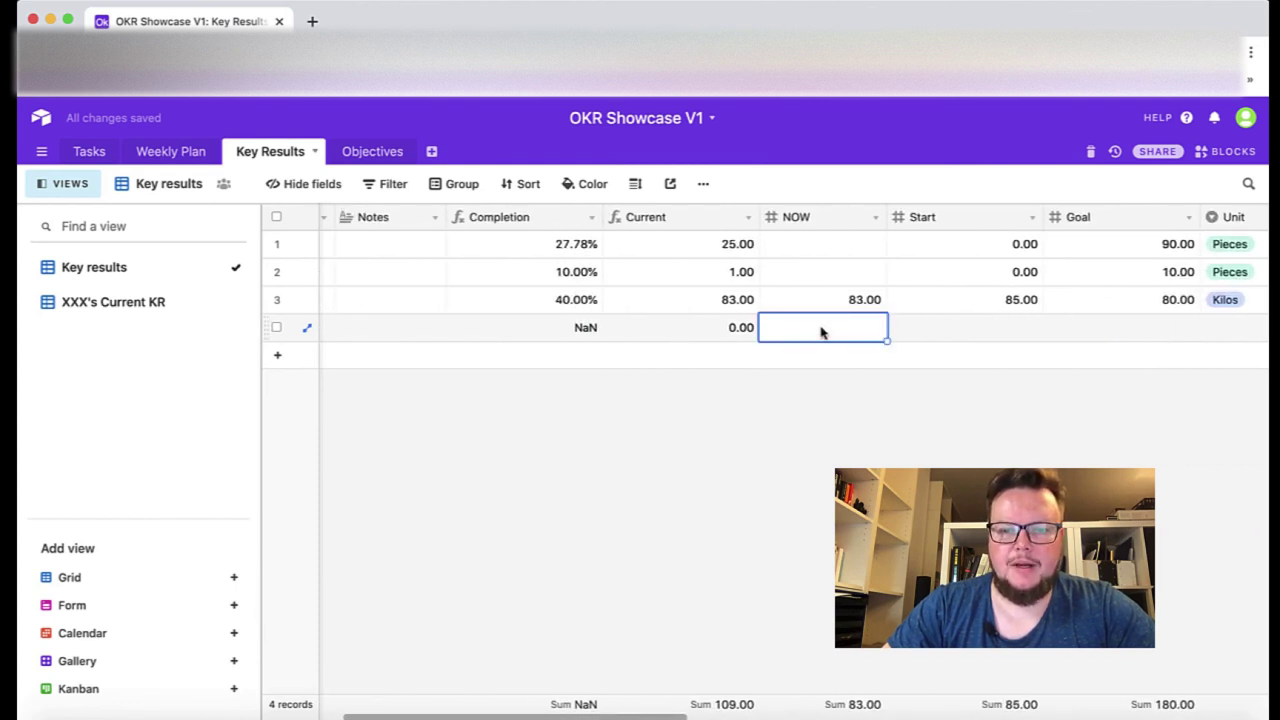
type("0")
key("Tab")
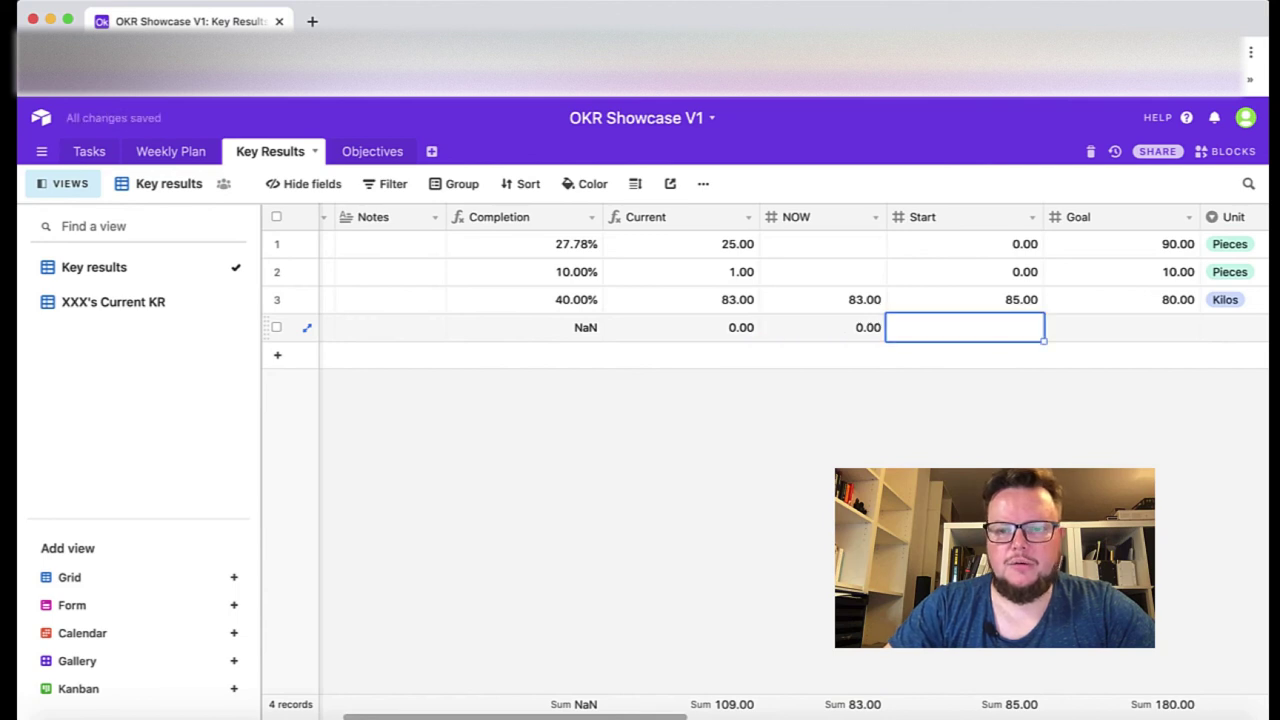
scroll(765, 330, "right", 2)
left_click(740, 327)
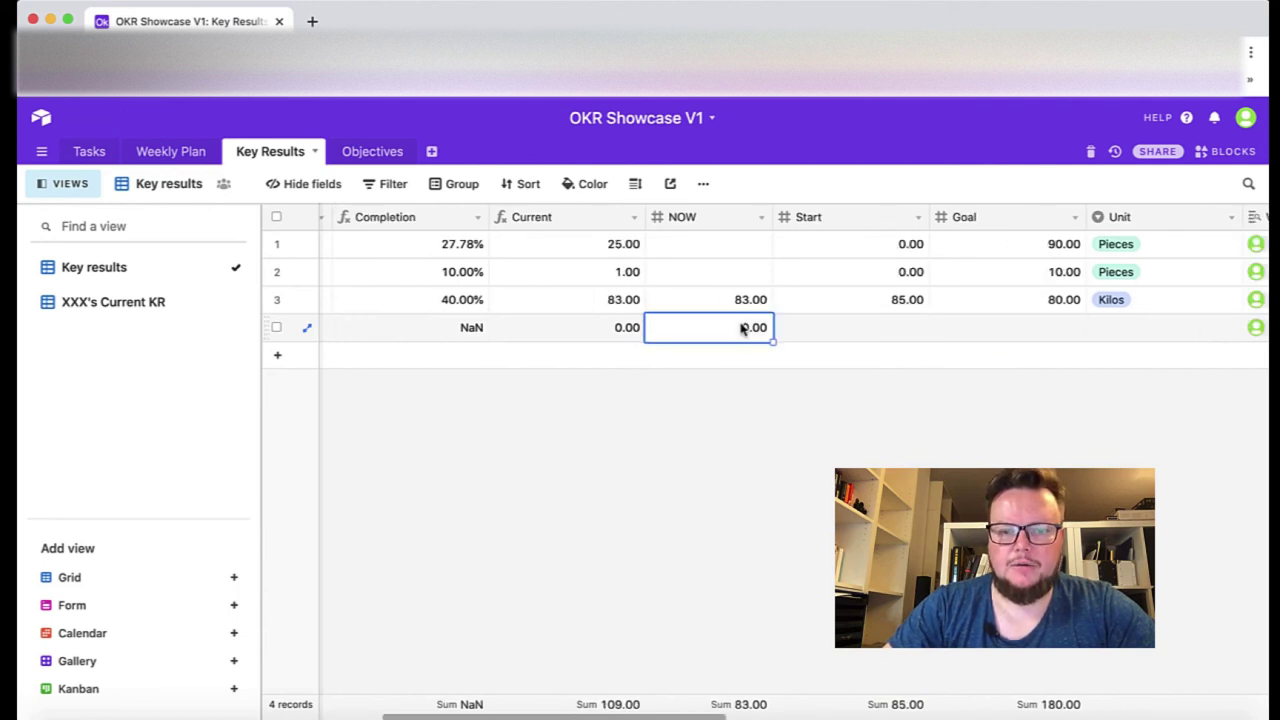
key("BackSpace")
Set the new row's Start to 0, Goal to 20 and Unit to Pieces.
left_click(885, 340)
type("0")
left_click(1042, 335)
type("20")
left_click(1157, 338)
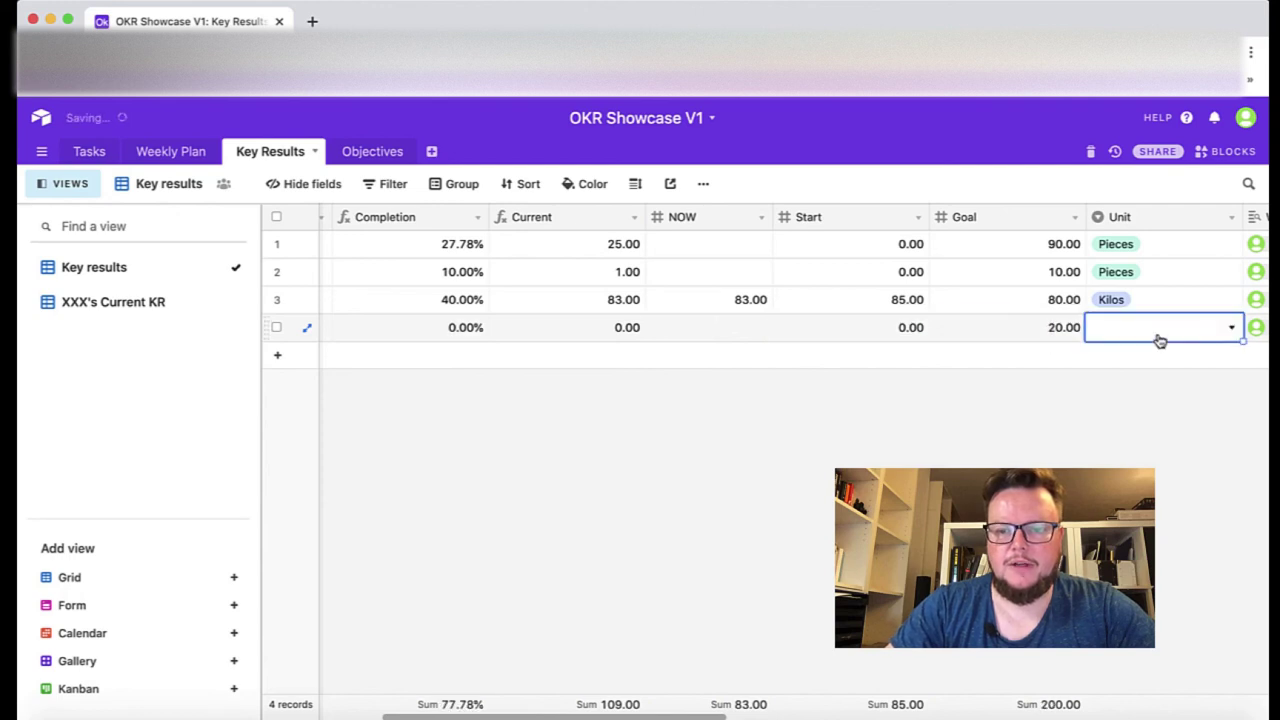
left_click(1131, 330)
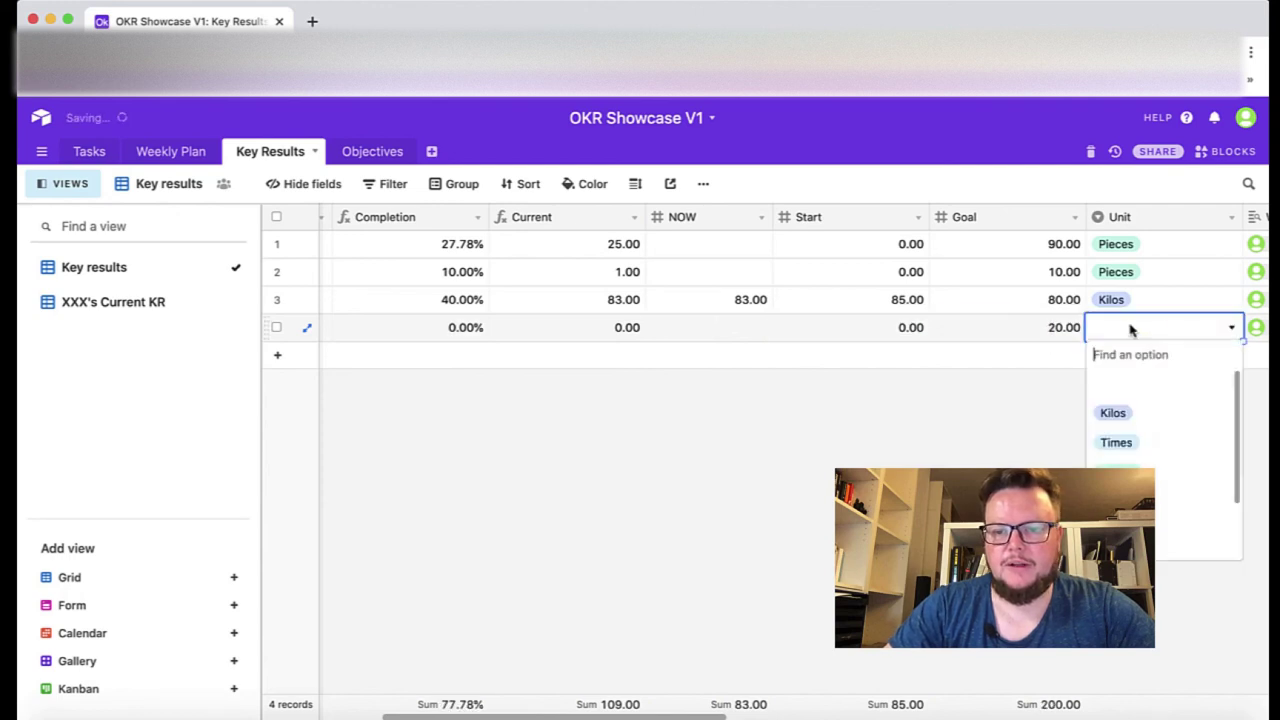
left_click(1116, 472)
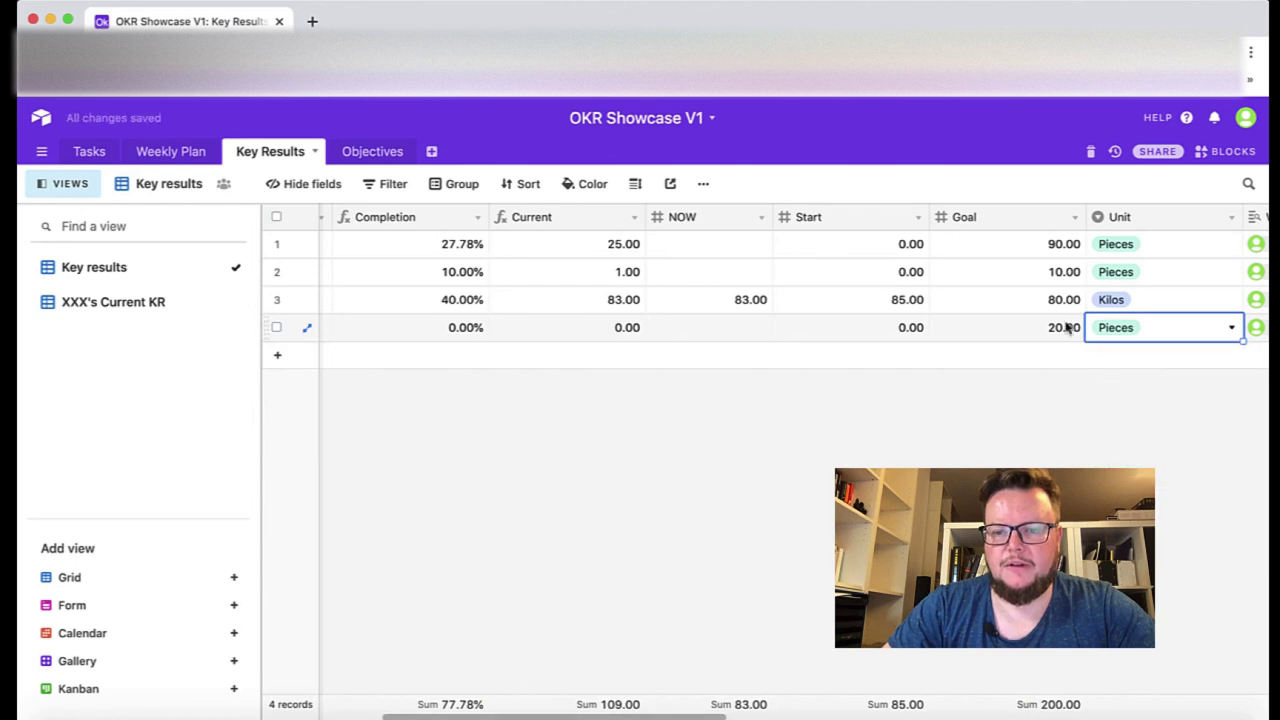
Fill the new row's W1 and W2 values with 0.
scroll(1066, 329, "right", 10)
left_click(637, 330)
type("0")
key("Tab")
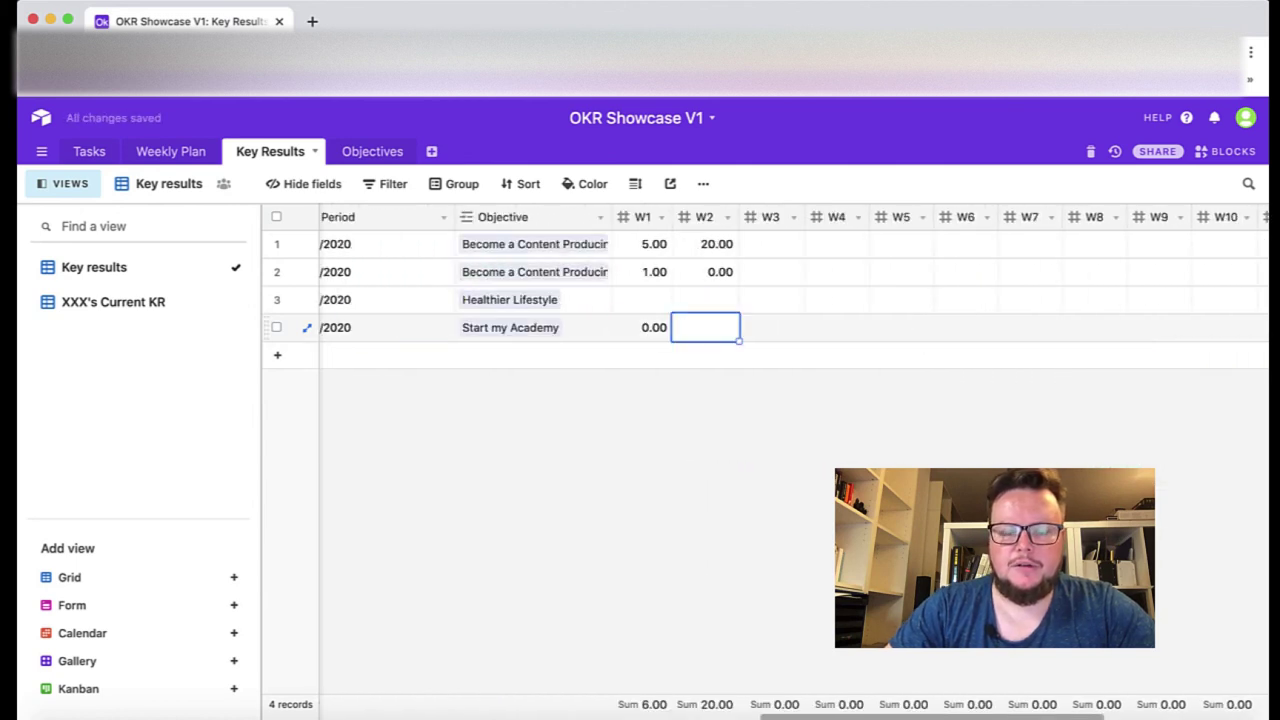
type("0")
key("Tab")
scroll(600, 315, "left", 10)
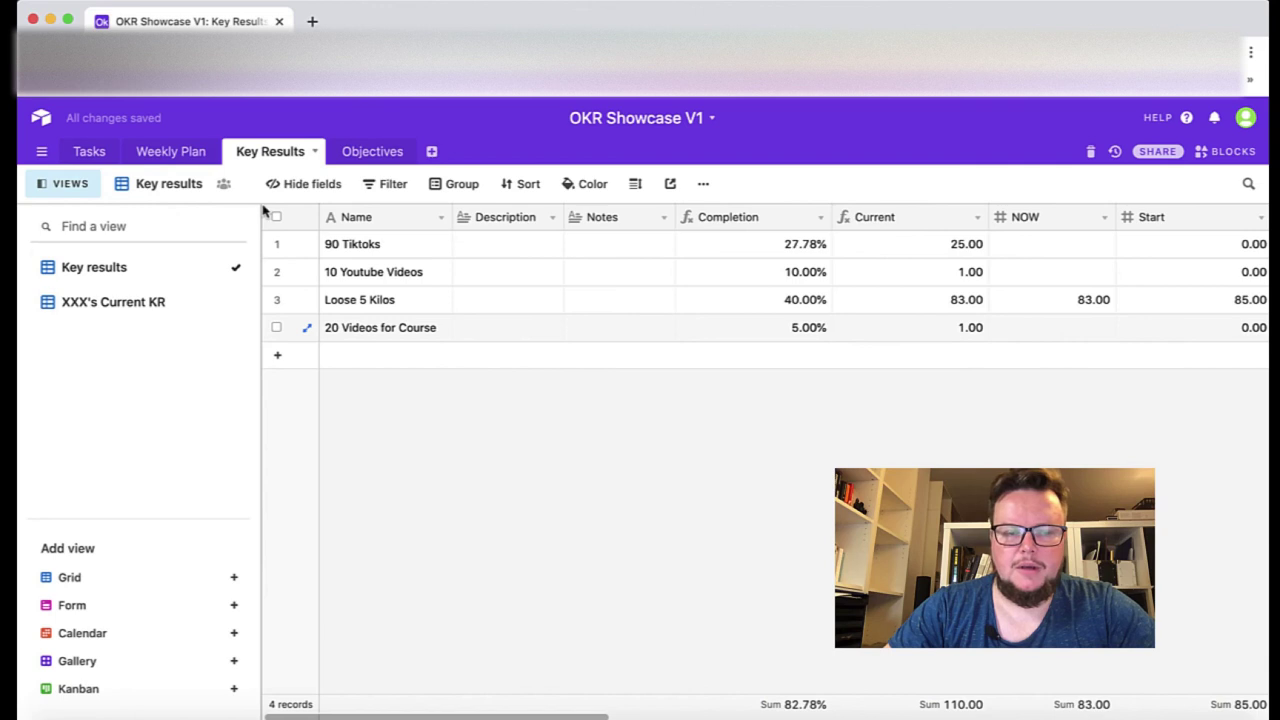
Show XXX's Current KR view with four key results grouped under three objectives.
left_click(107, 303)
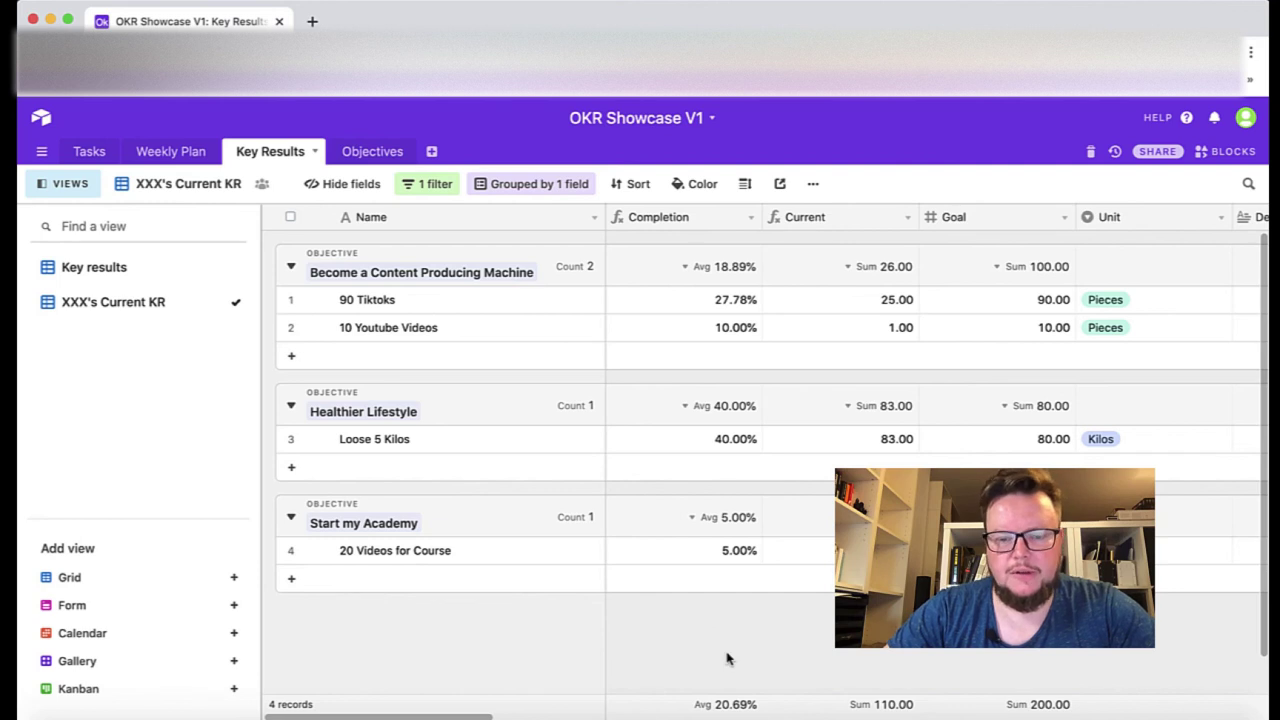
scroll(727, 658, "right", 1)
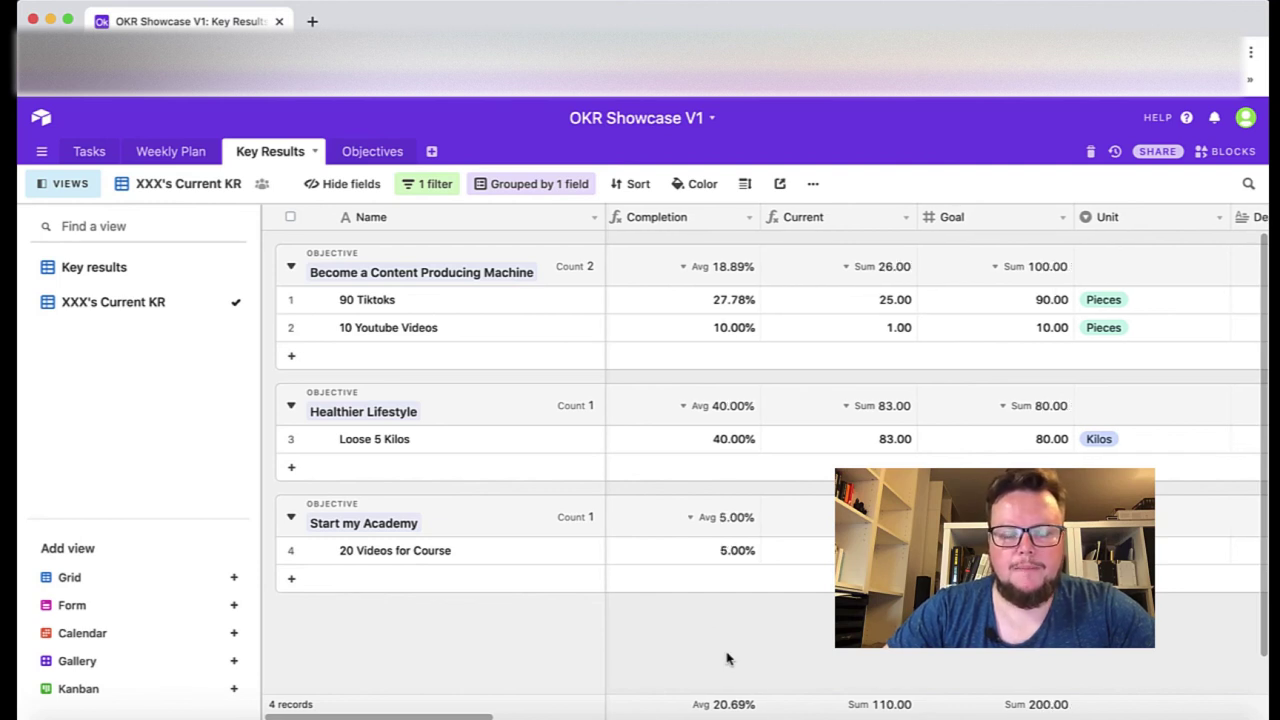
scroll(727, 658, "down", 1)
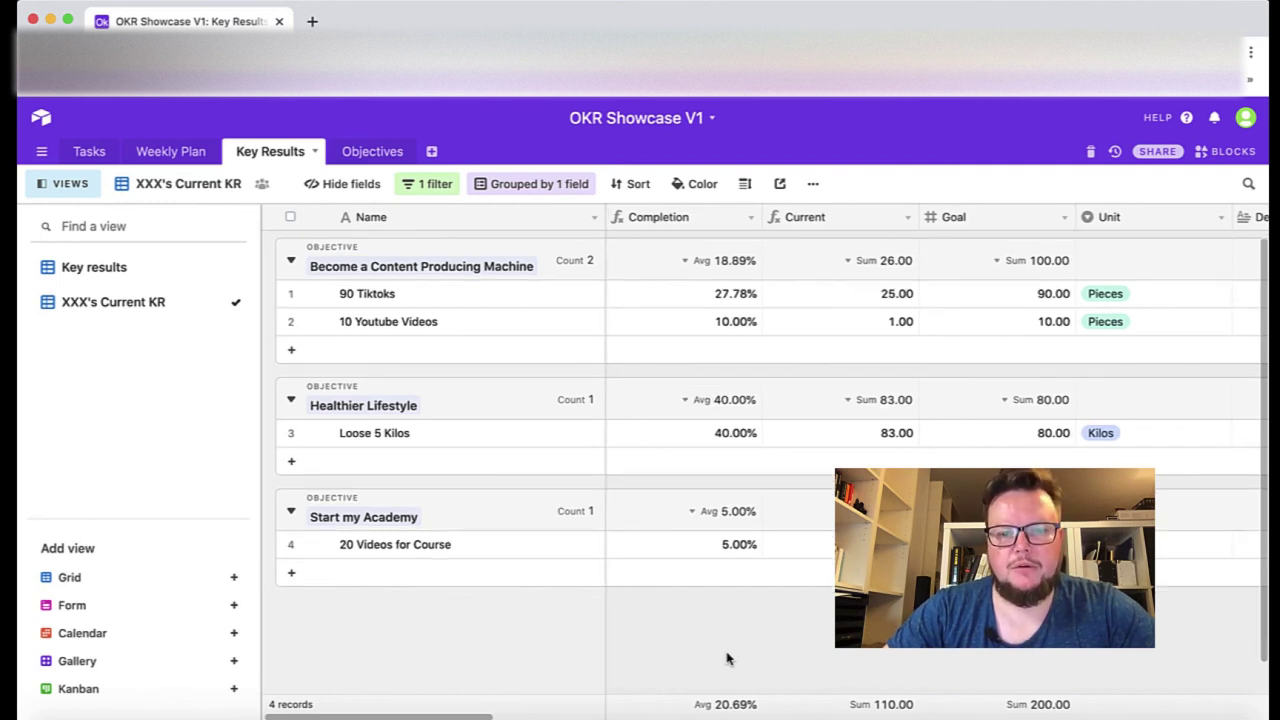
scroll(727, 658, "up", 1)
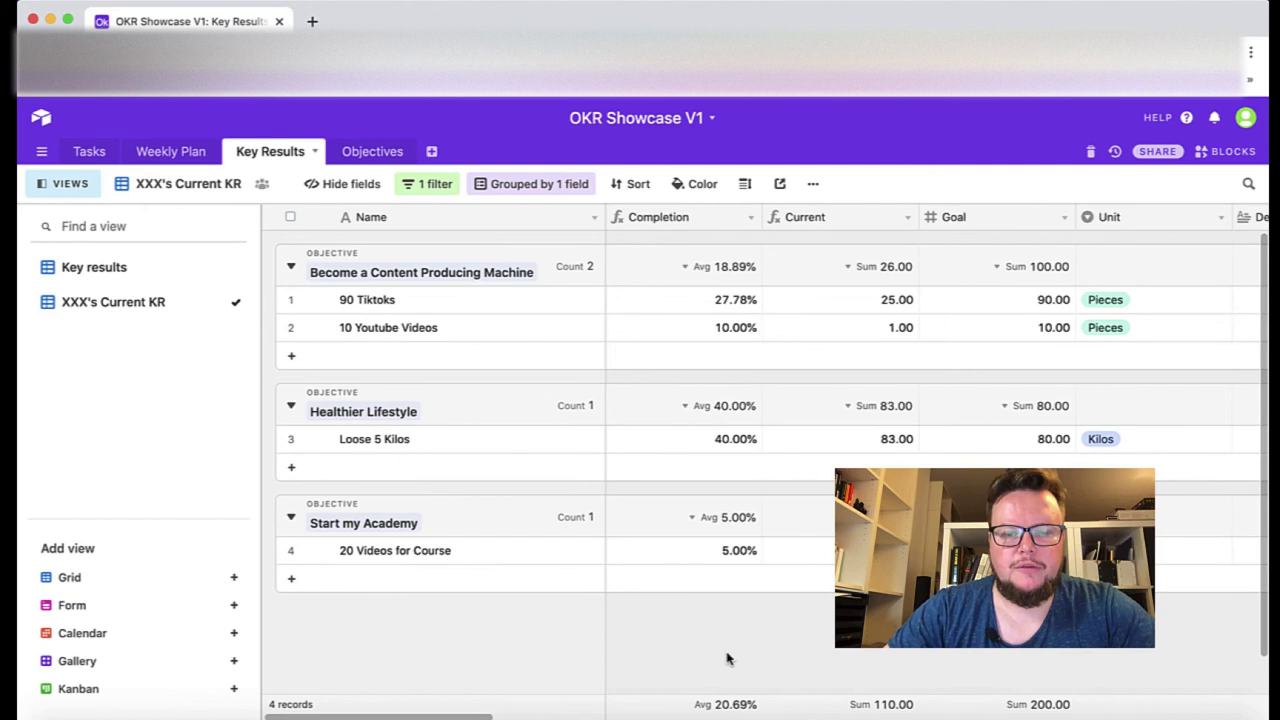
Return to the Key results grid and scroll across its columns.
left_click(128, 285)
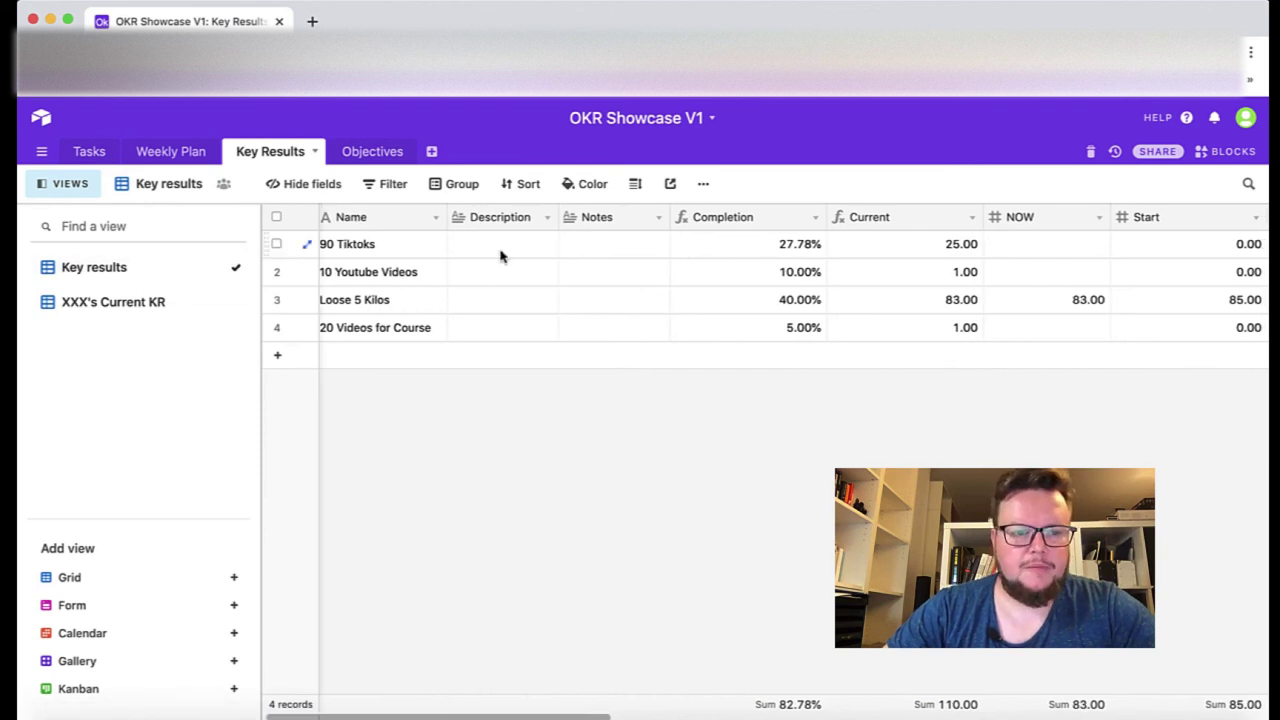
scroll(501, 255, "right", 10)
scroll(501, 255, "left", 10)
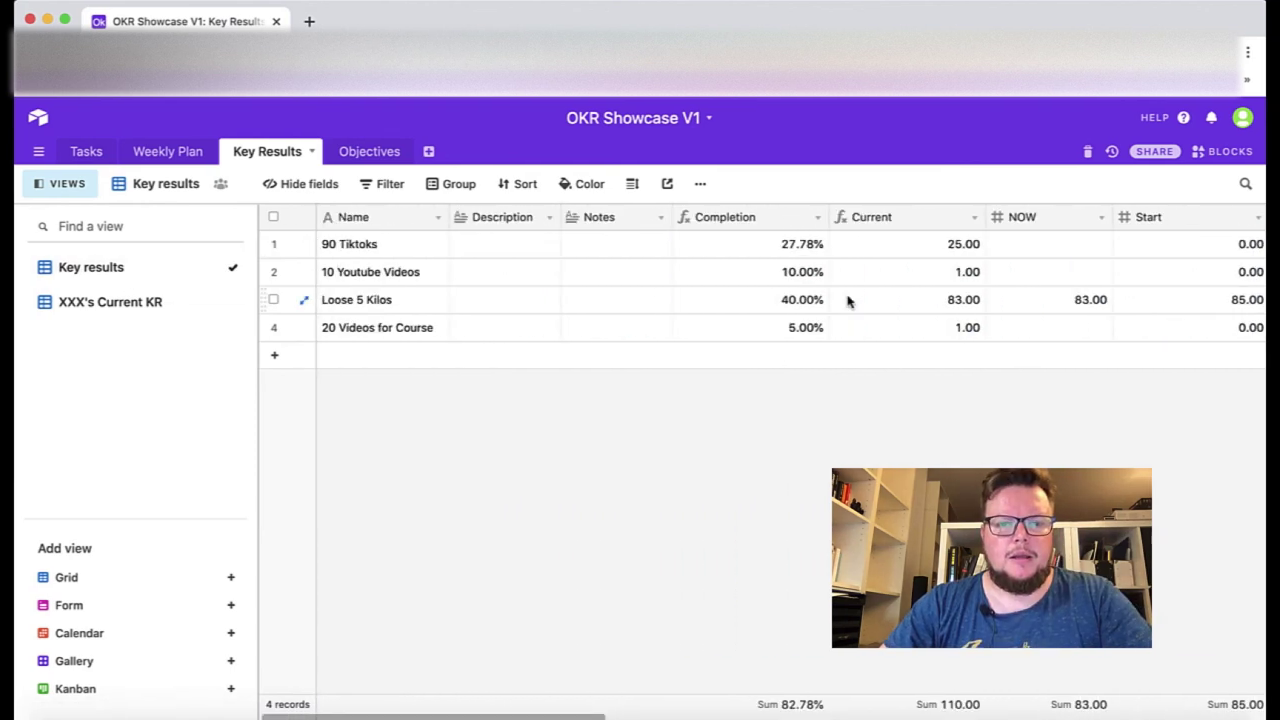